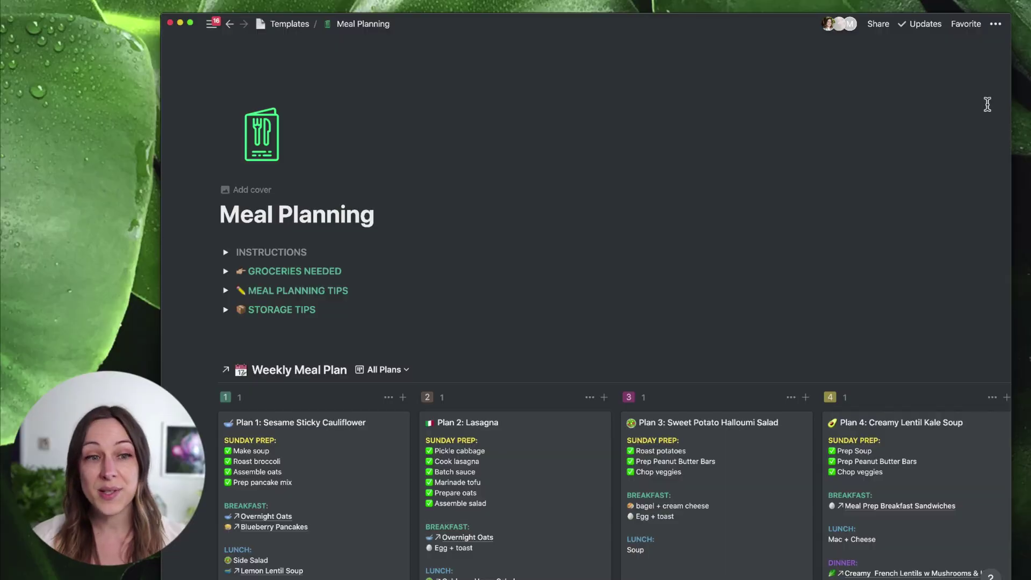
- Scroll the page, expanding and collapsing the 'SOURCE - do not touch' section twice
scroll(980, 106, "down", 1)
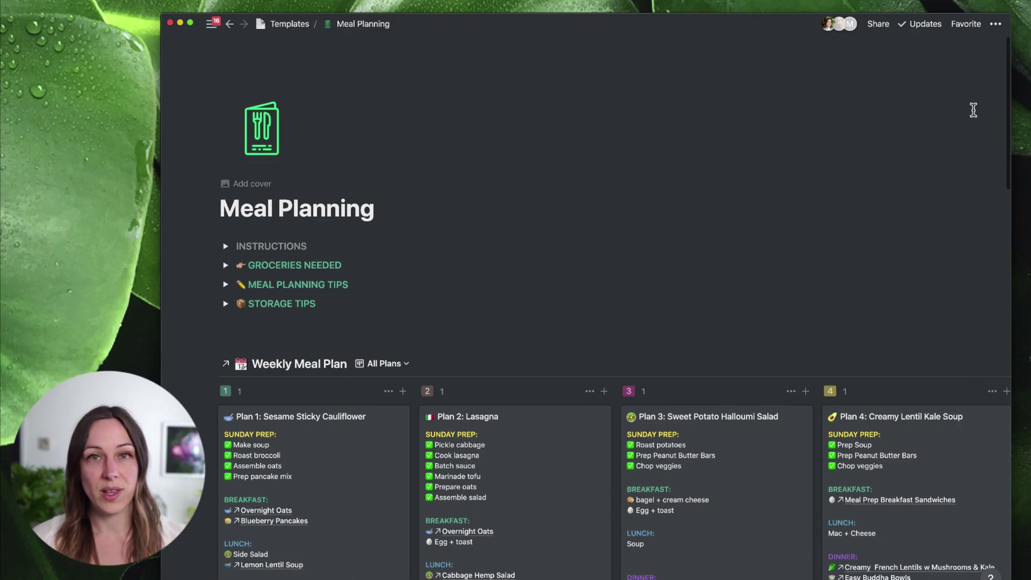
scroll(973, 108, "down", 15)
scroll(973, 104, "down", 6)
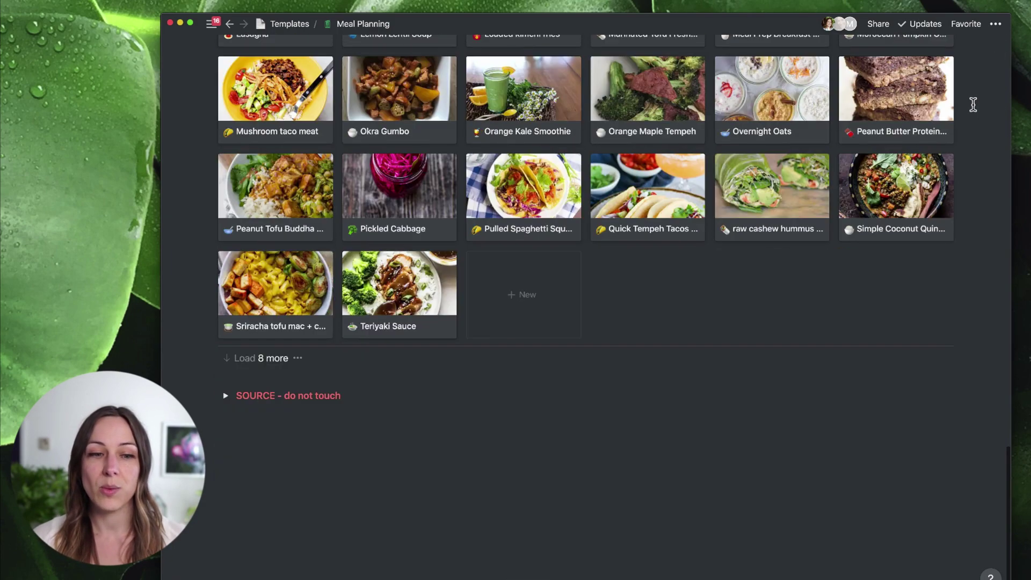
left_click(225, 397)
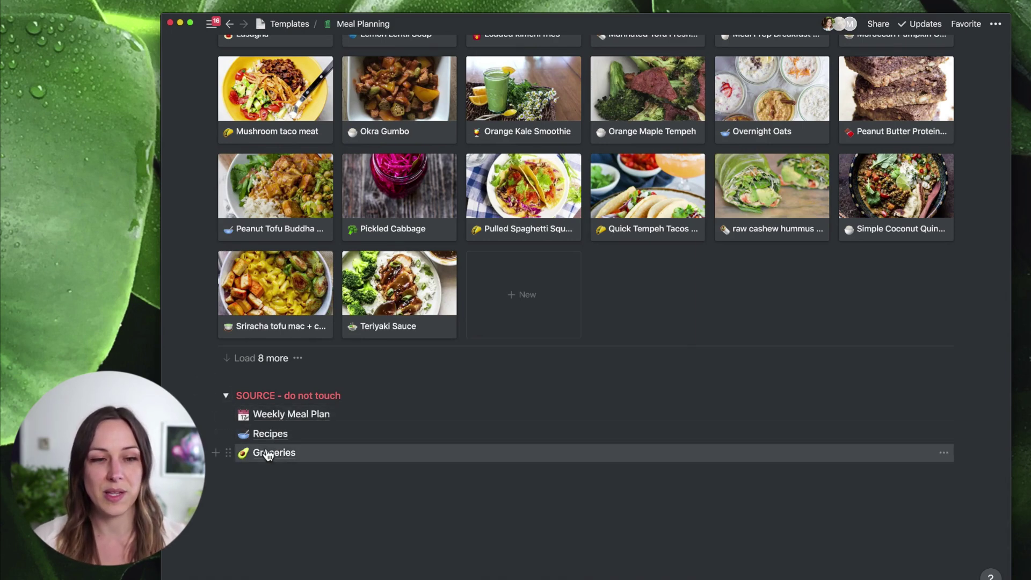
left_click(225, 396)
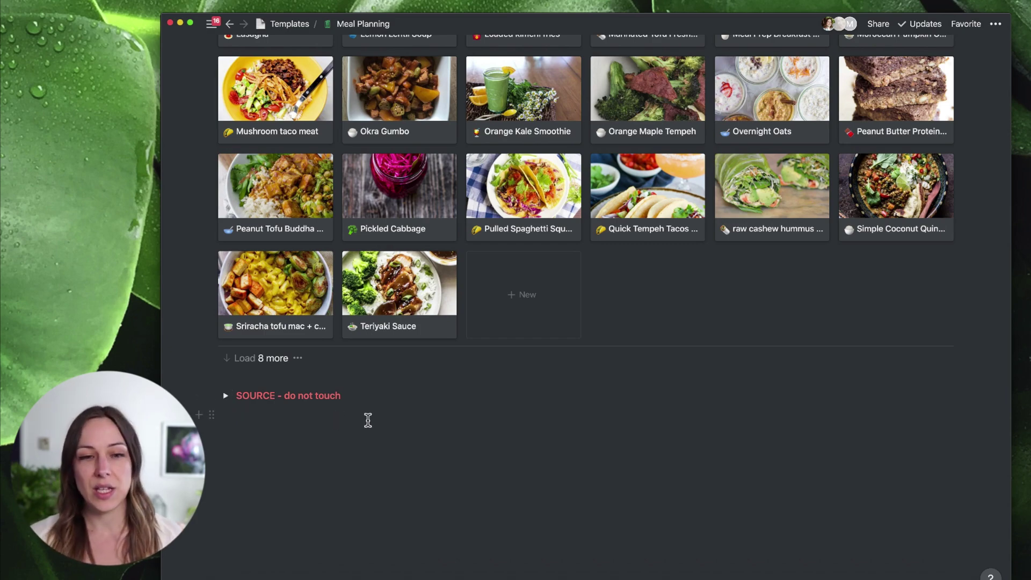
scroll(368, 420, "up", 3)
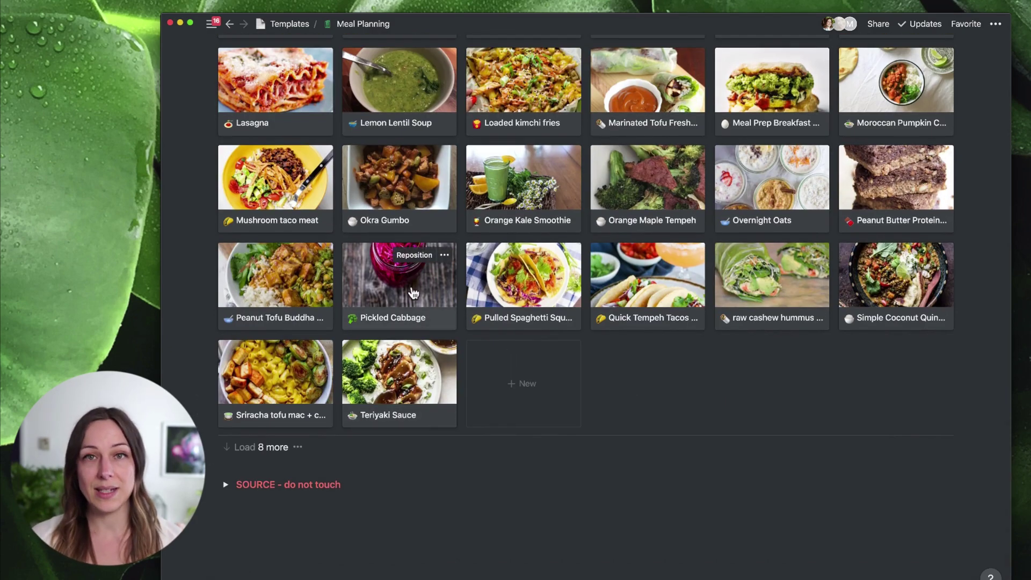
scroll(419, 281, "up", 10)
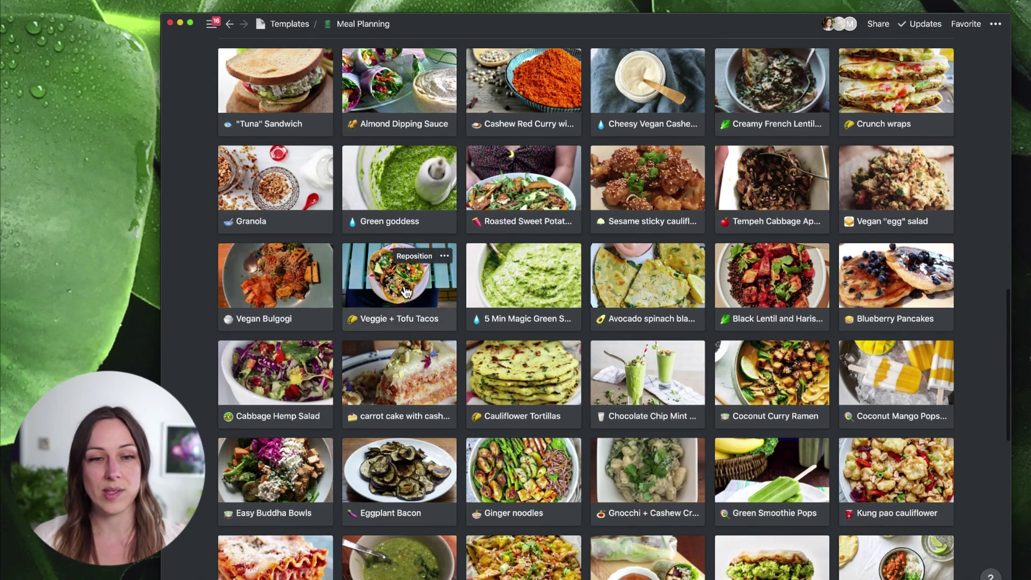
scroll(226, 397, "down", 15)
left_click(225, 396)
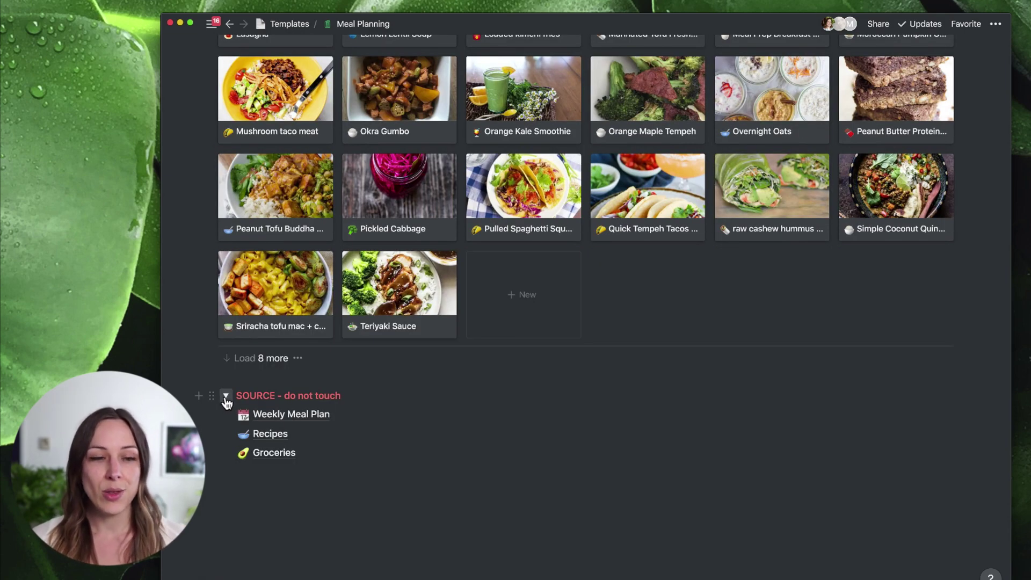
left_click(226, 396)
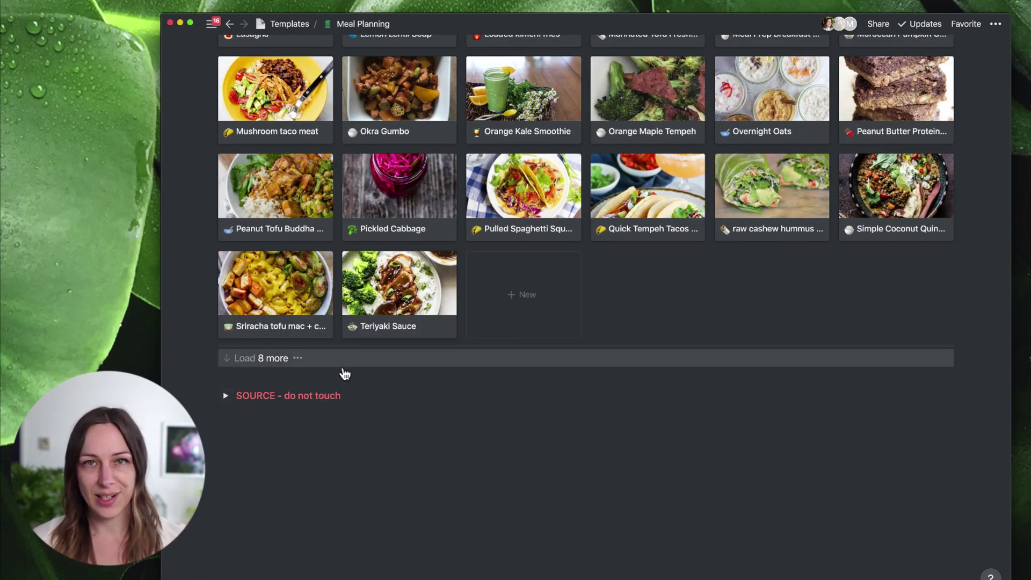
scroll(434, 236, "up", 1)
scroll(433, 237, "up", 20)
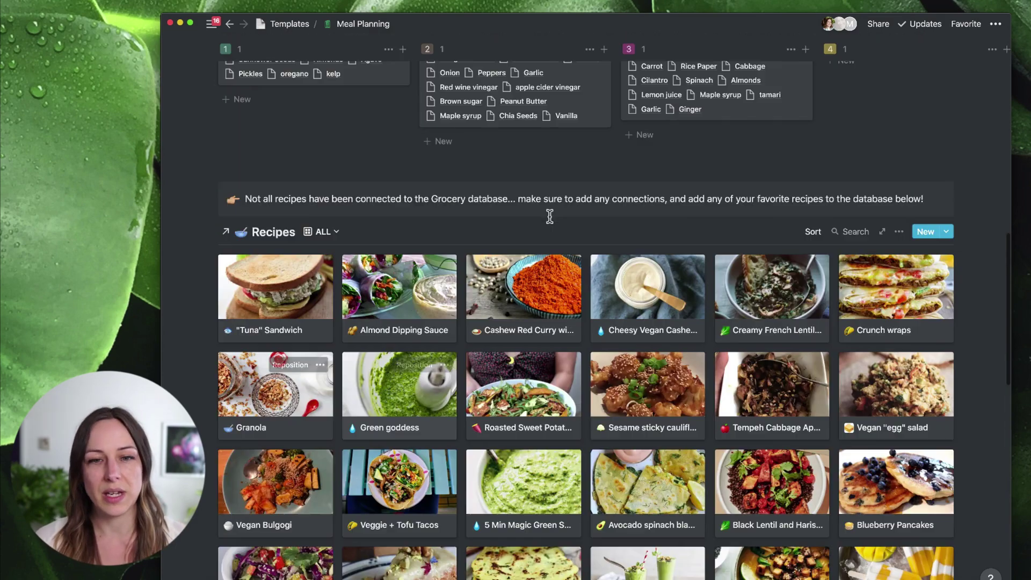
scroll(400, 245, "up", 5)
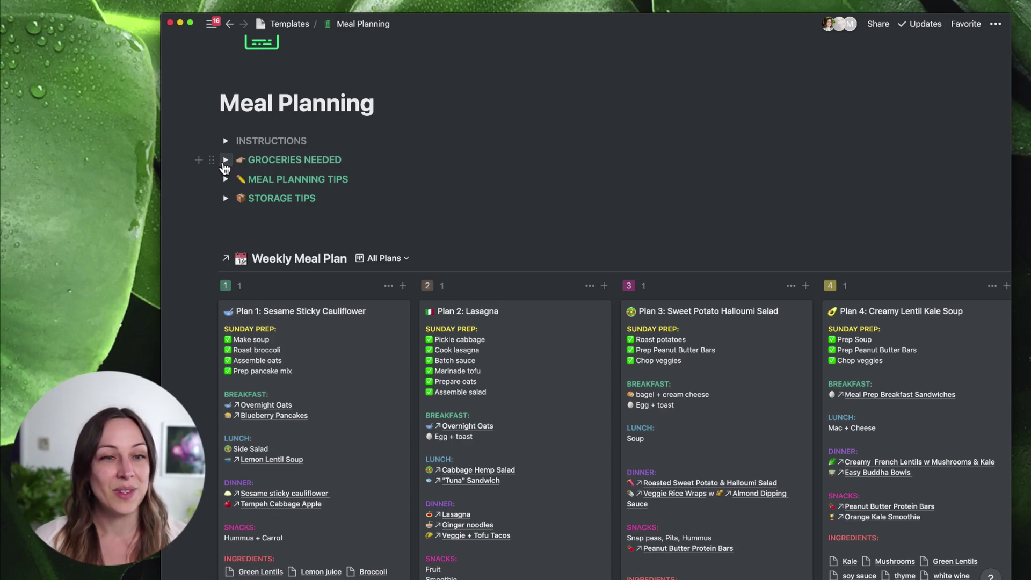
- Expand Groceries Needed and switch the Groceries table to the Master view
left_click(225, 162)
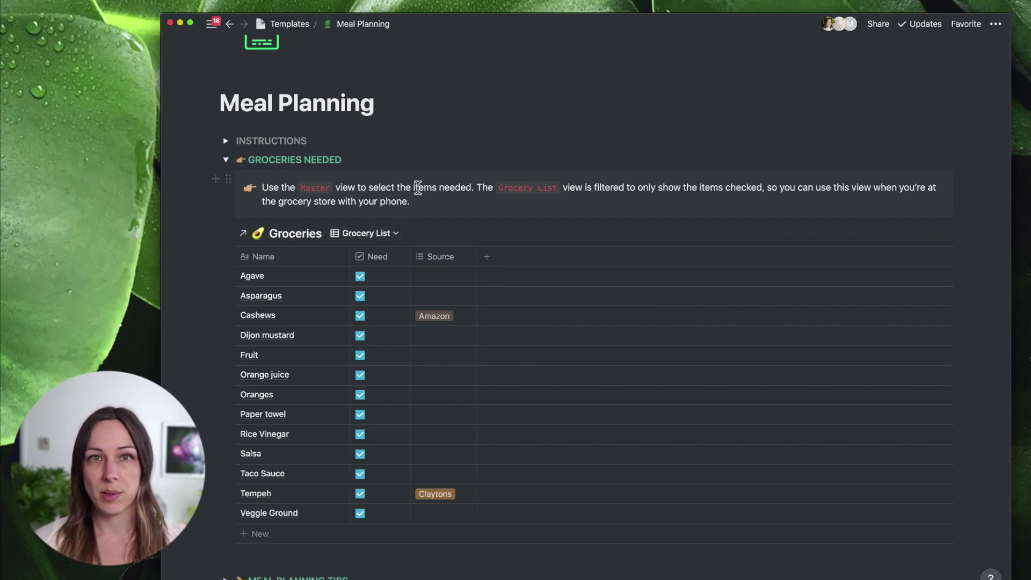
left_click(390, 234)
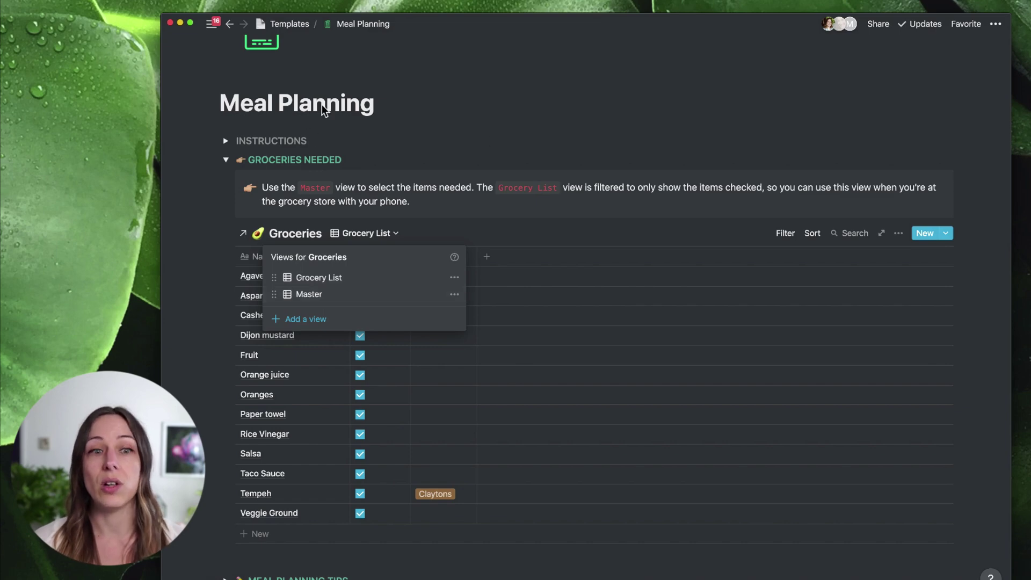
left_click(309, 294)
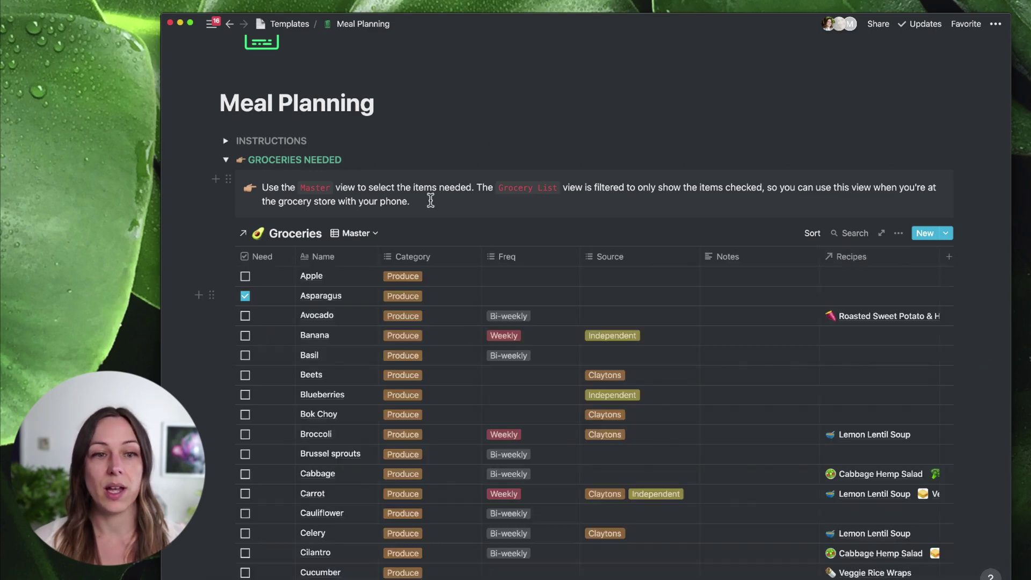
- Tick Need for Blueberries and Bok Choy in the Master view
scroll(421, 203, "down", 2)
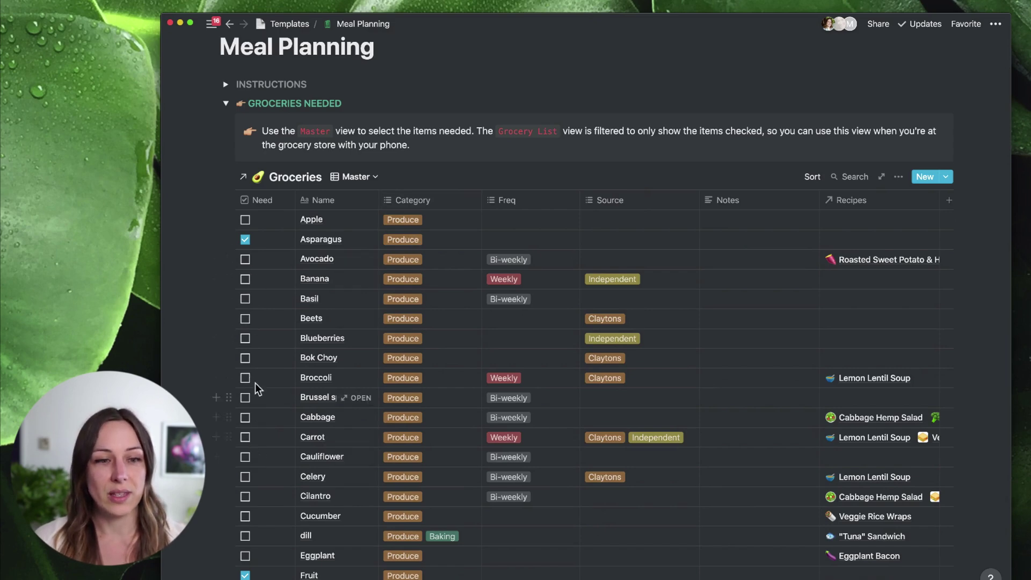
left_click(245, 338)
left_click(245, 358)
scroll(398, 196, "down", 4)
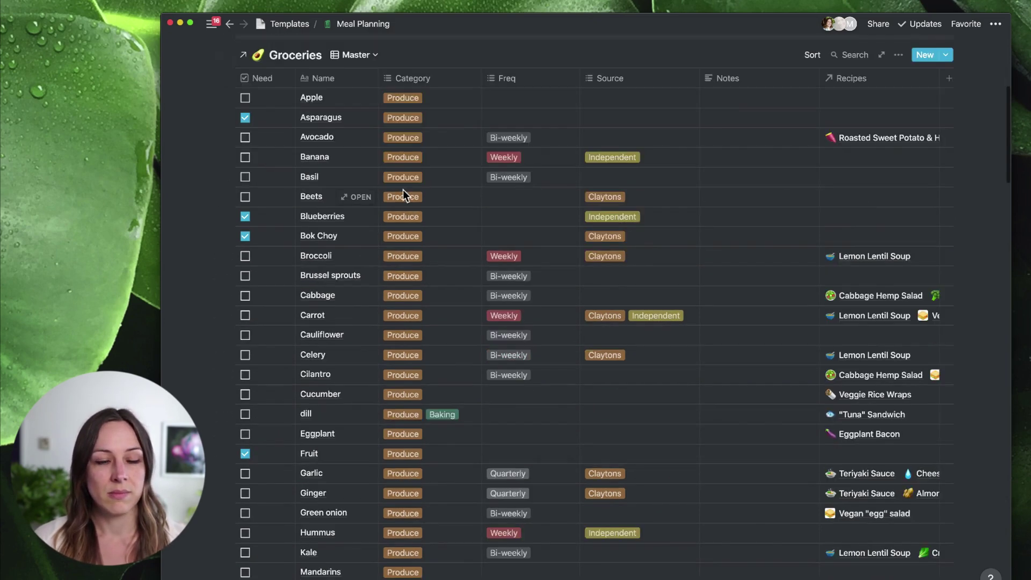
left_click(347, 56)
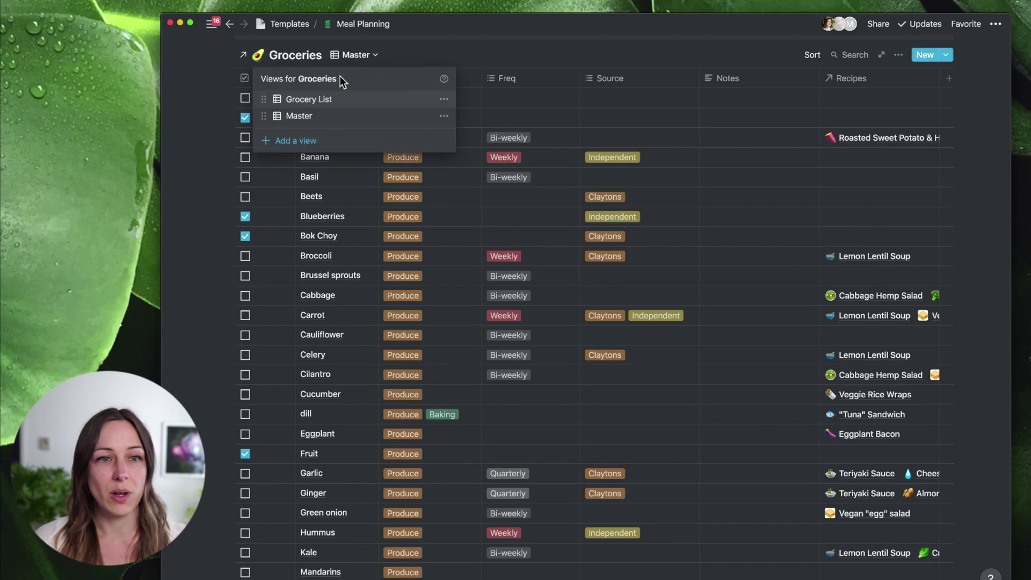
left_click(333, 103)
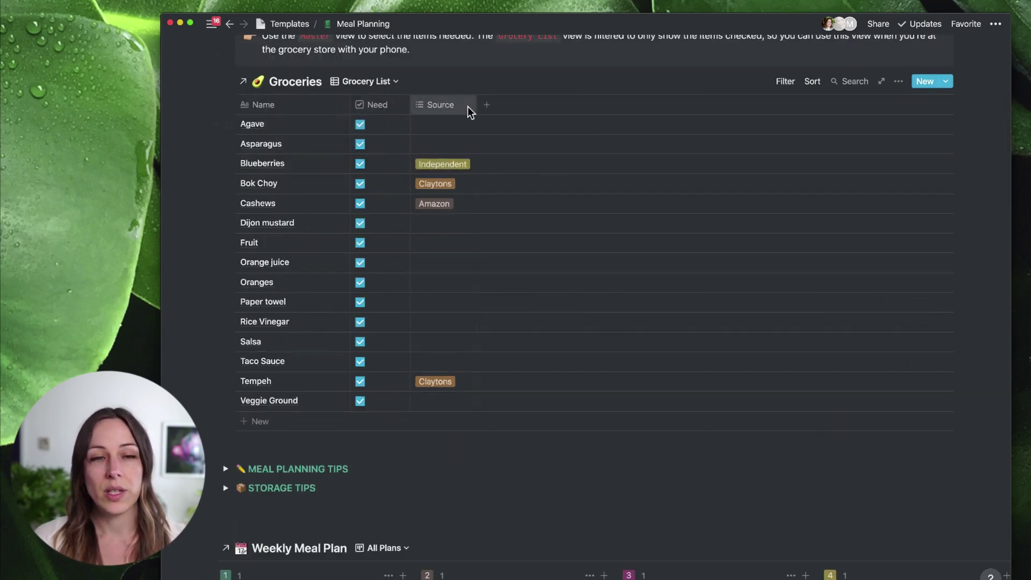
left_click(463, 108)
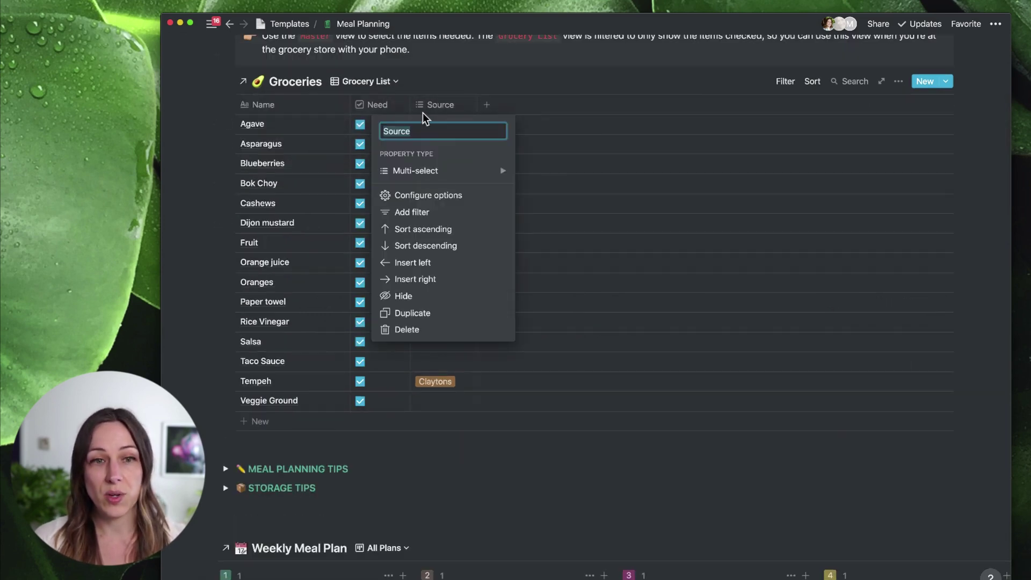
left_click(450, 106)
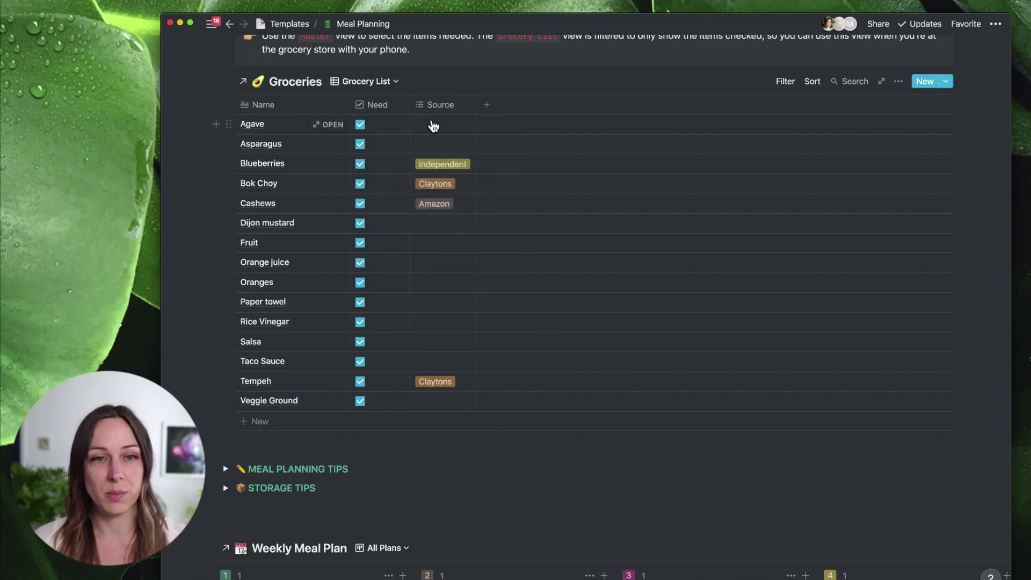
left_click(451, 106)
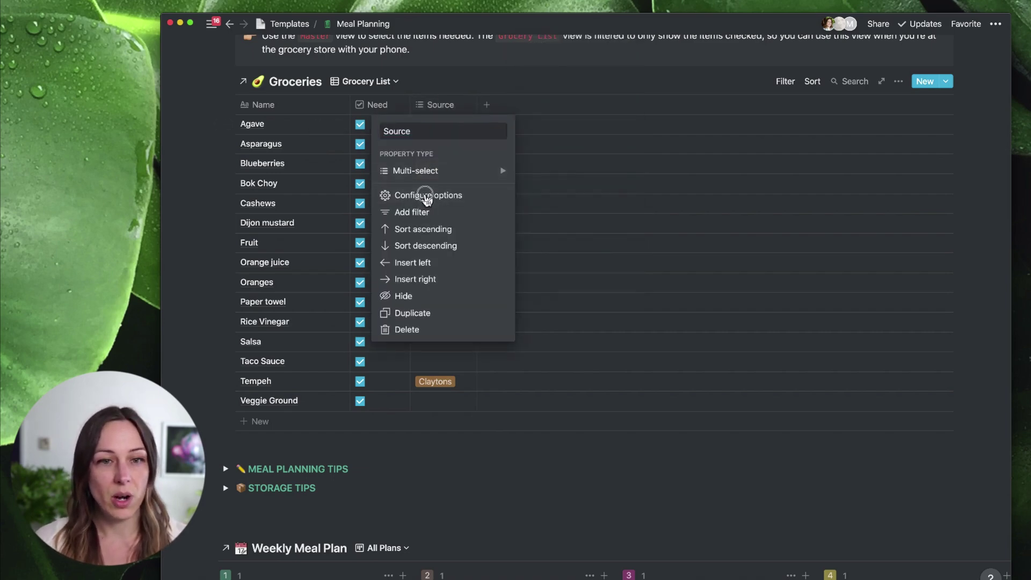
left_click(424, 195)
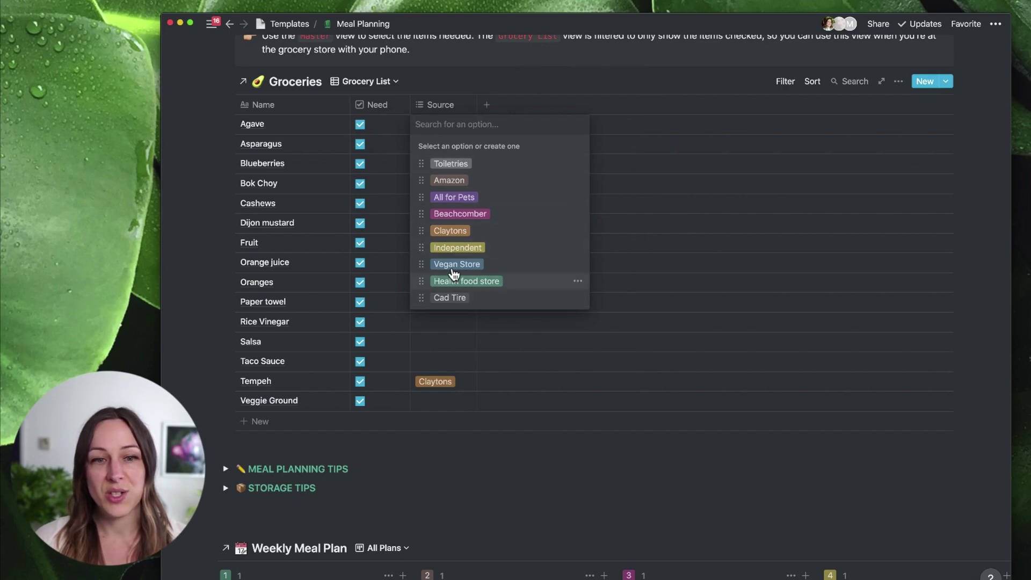
key("Escape")
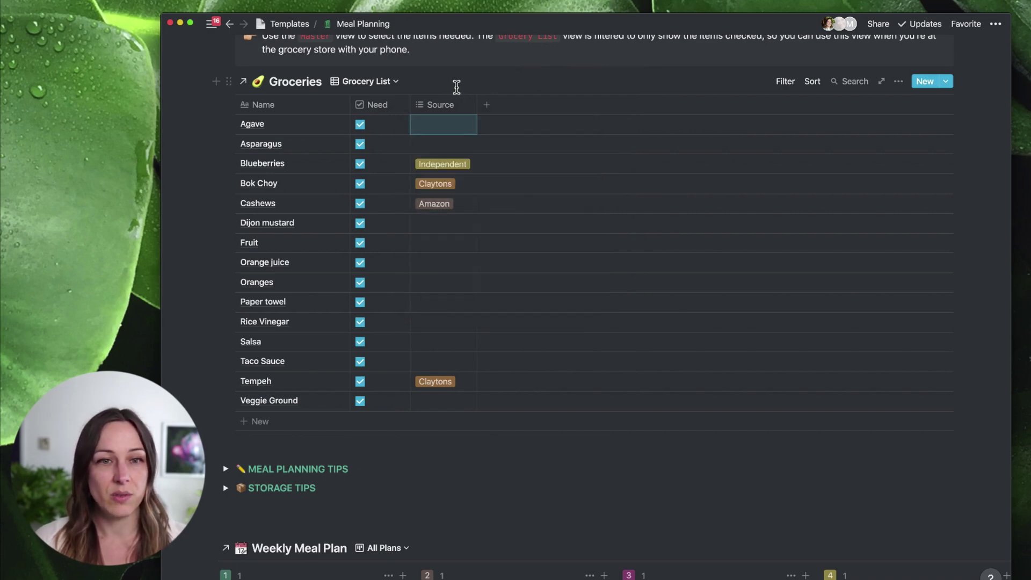
left_click(443, 111)
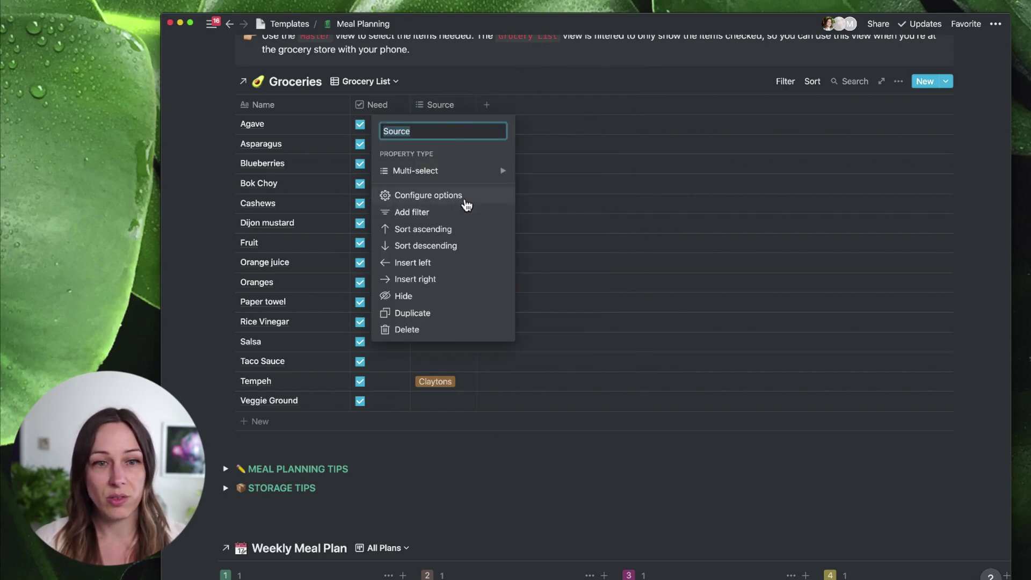
left_click(454, 197)
left_click(578, 181)
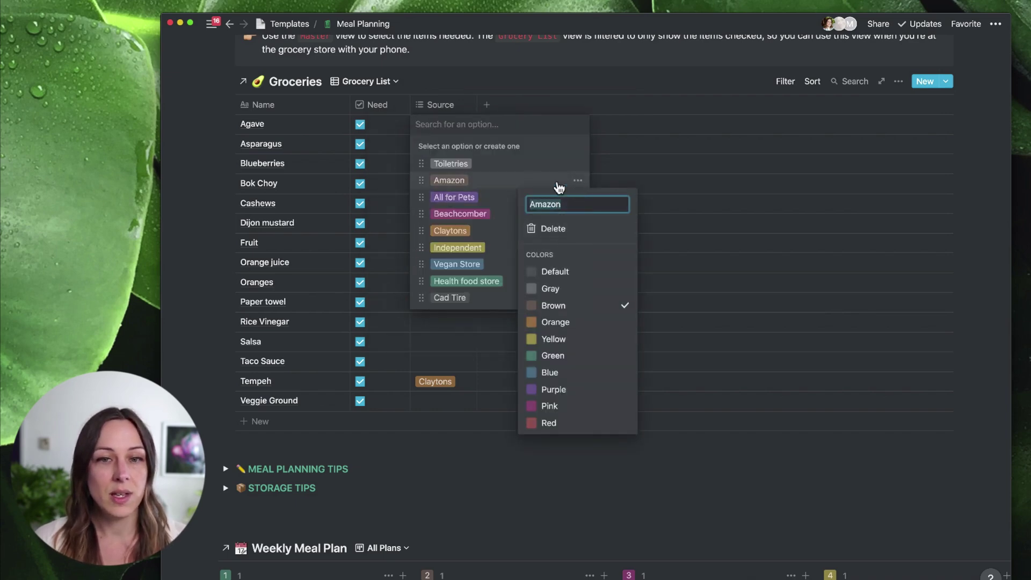
left_click(489, 88)
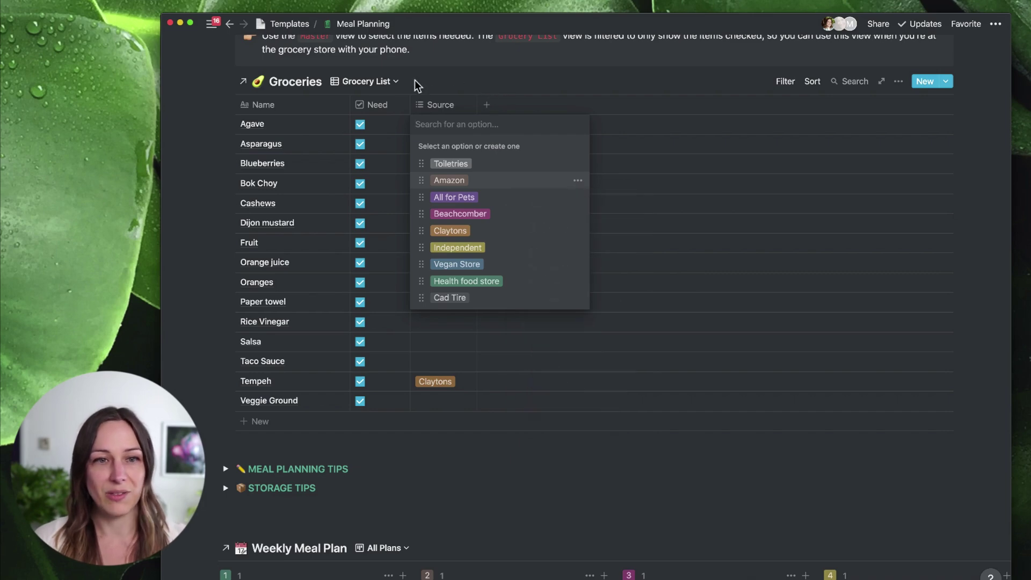
key("Escape")
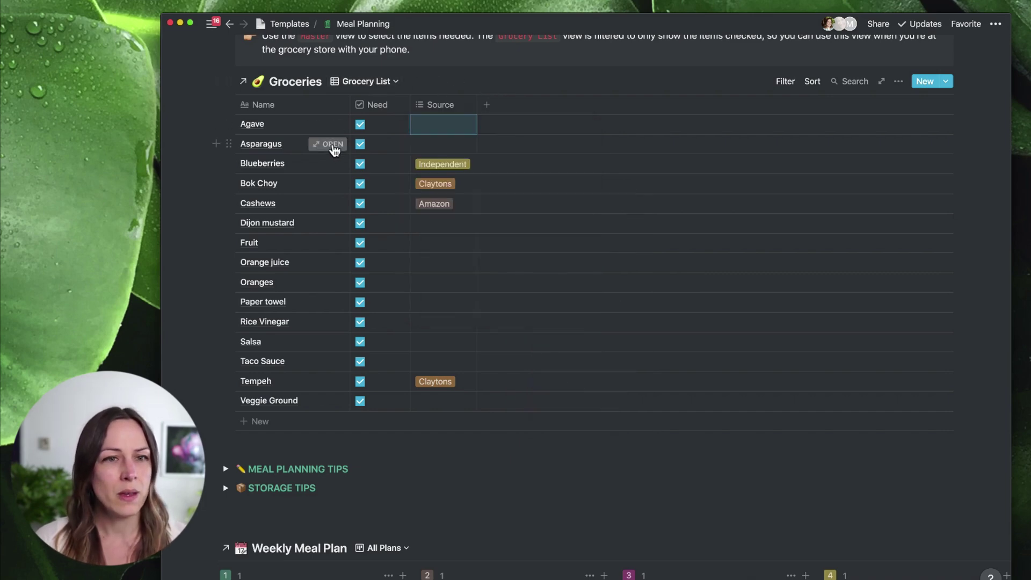
left_click(329, 145)
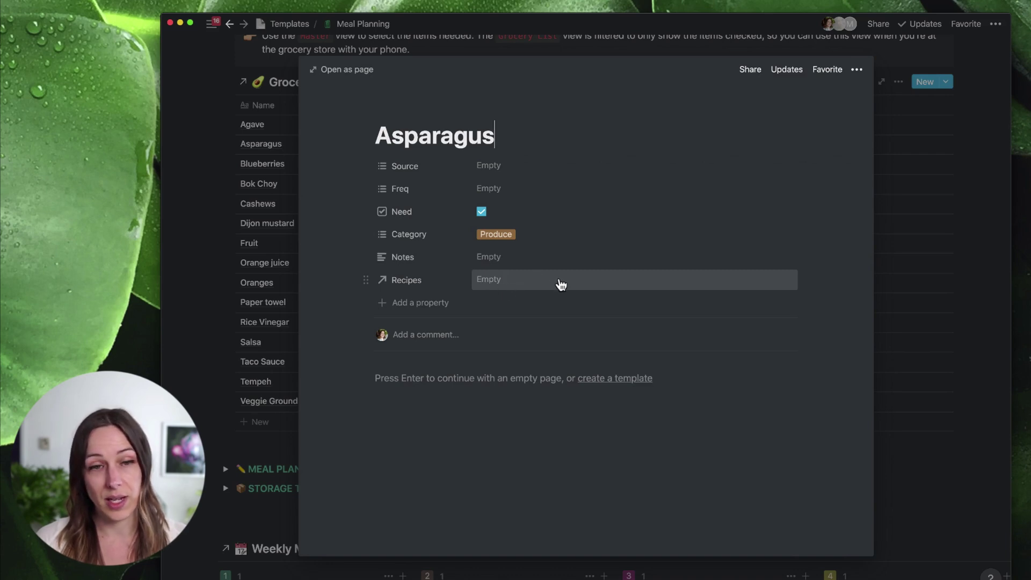
left_click(248, 152)
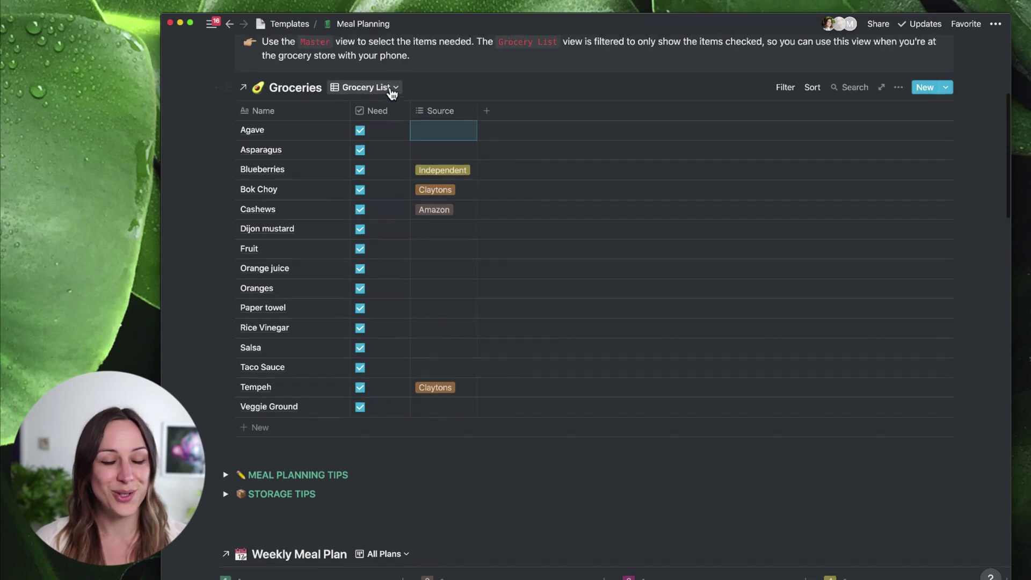
scroll(393, 83, "up", 2)
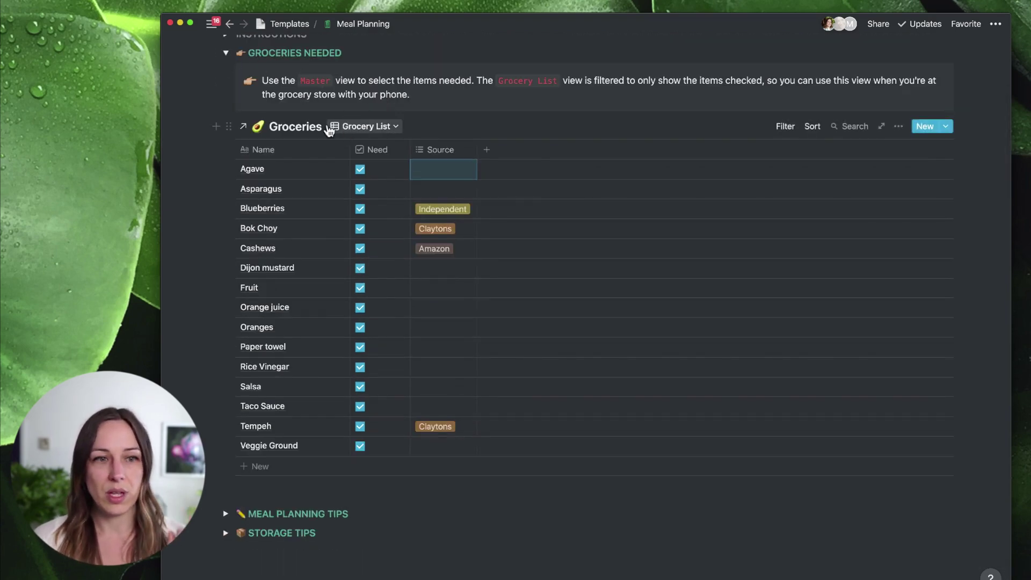
- Add a Category sort and drag it above Name so items sort by Category, then Name
left_click(813, 127)
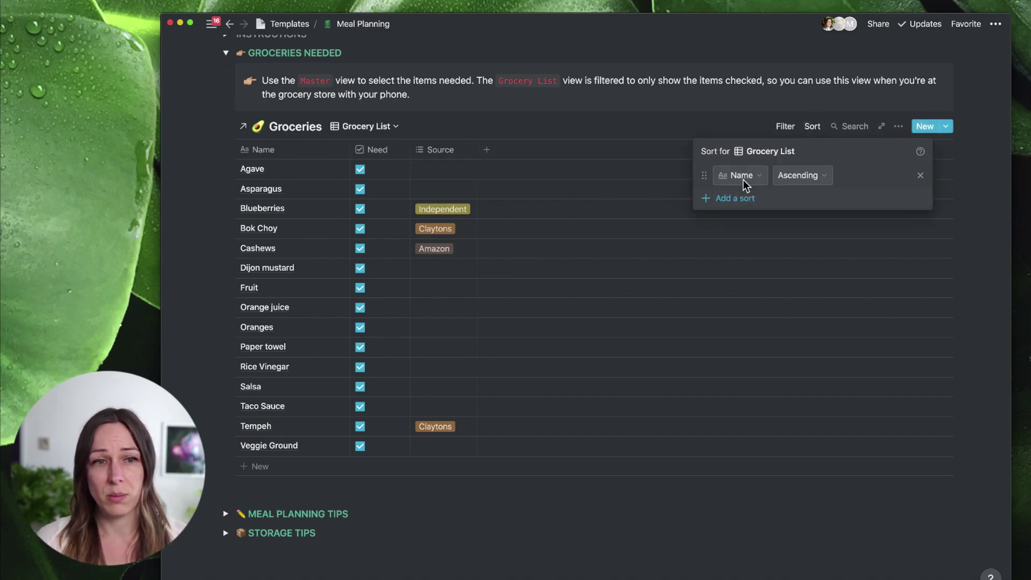
left_click(751, 200)
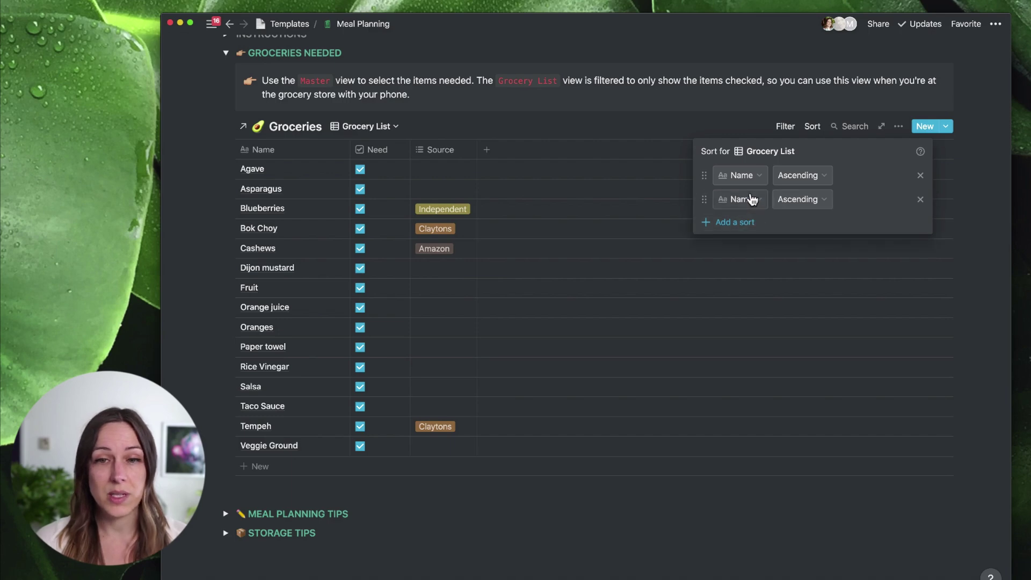
left_click(746, 199)
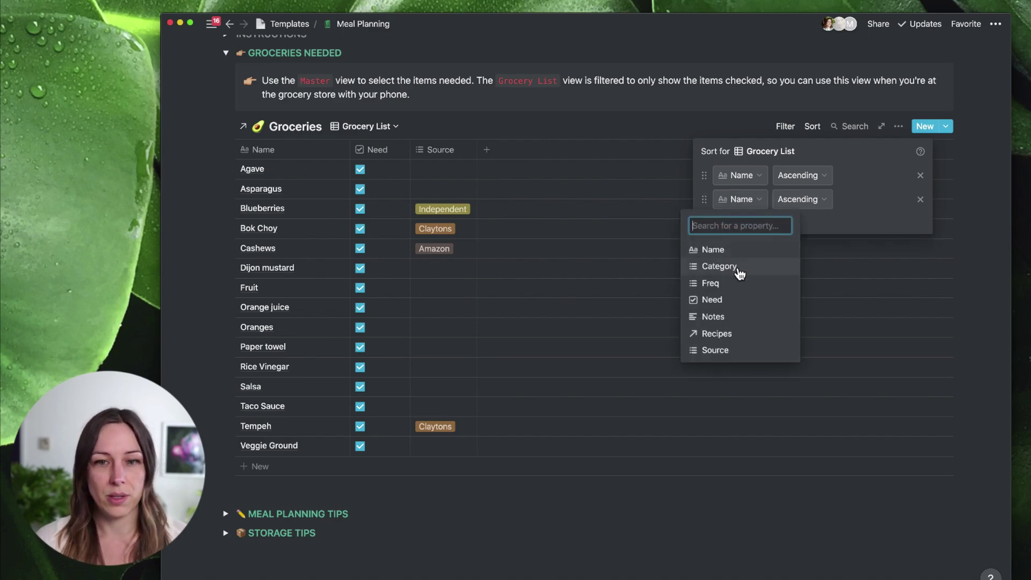
left_click(740, 272)
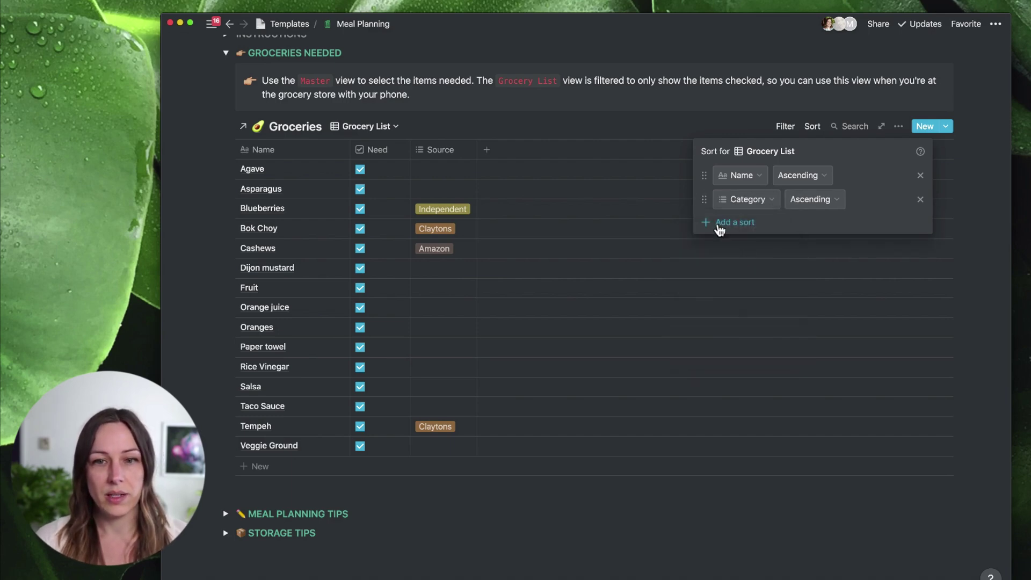
left_click_drag(712, 206, 711, 173)
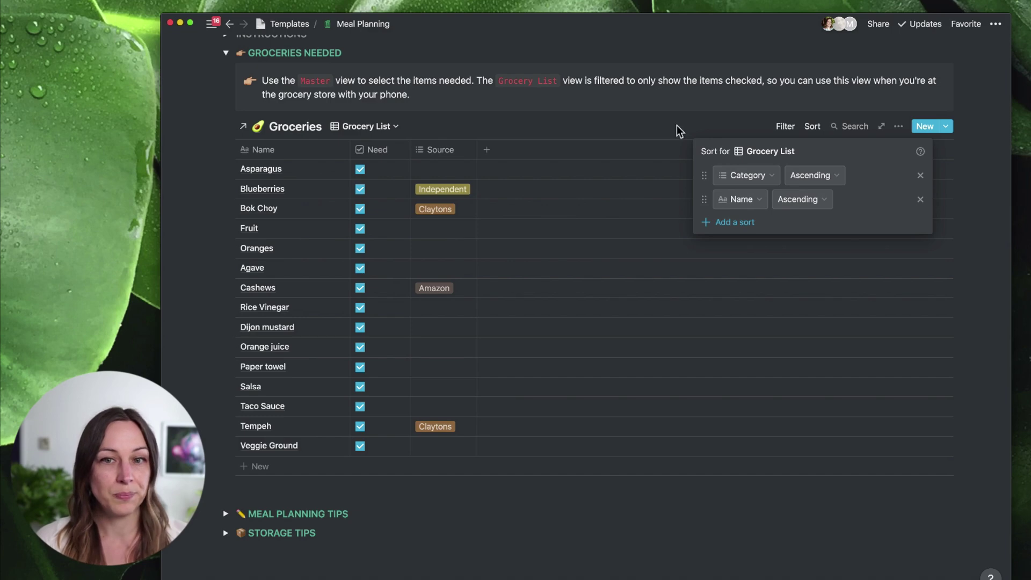
left_click(426, 129)
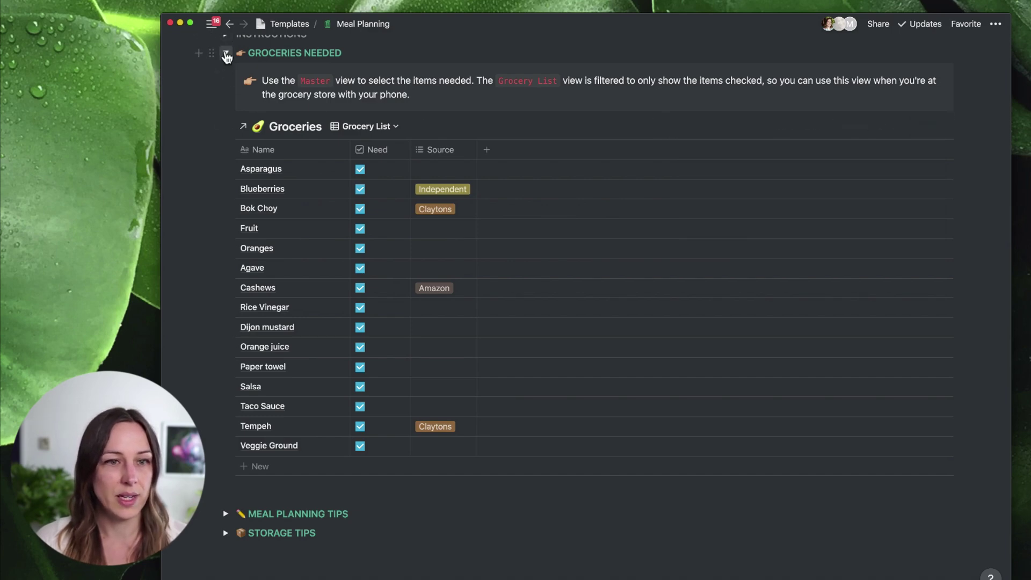
- Collapse Groceries Needed and scroll the Recipes gallery down to Veggie Rice Wraps
left_click(226, 55)
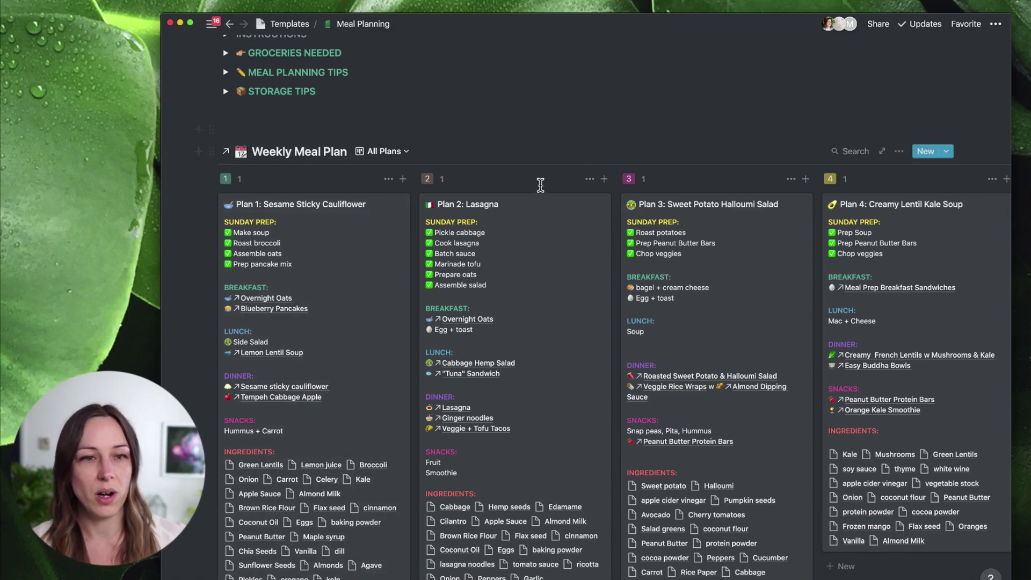
scroll(543, 196, "down", 2)
scroll(543, 196, "down", 6)
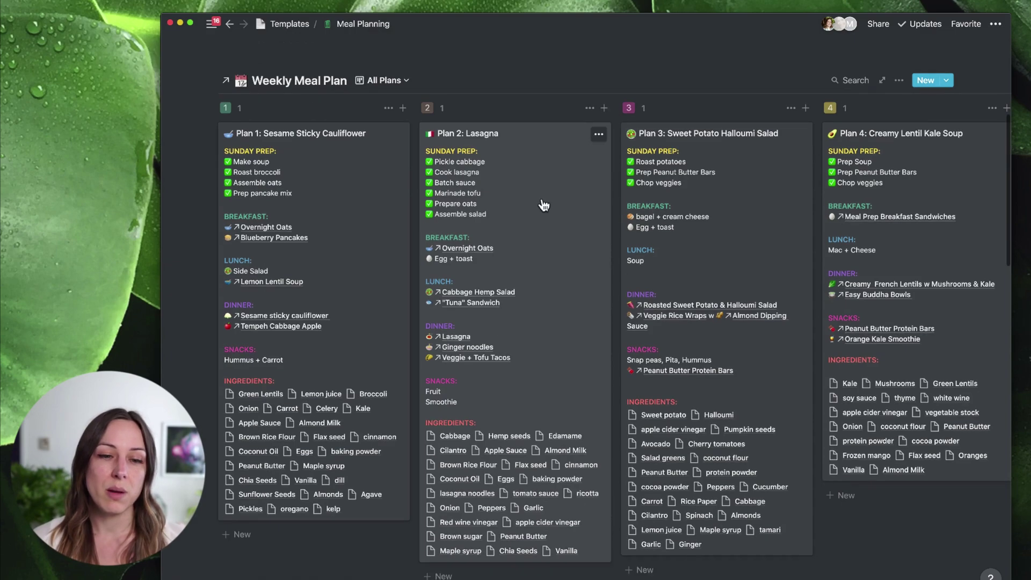
scroll(542, 202, "down", 4)
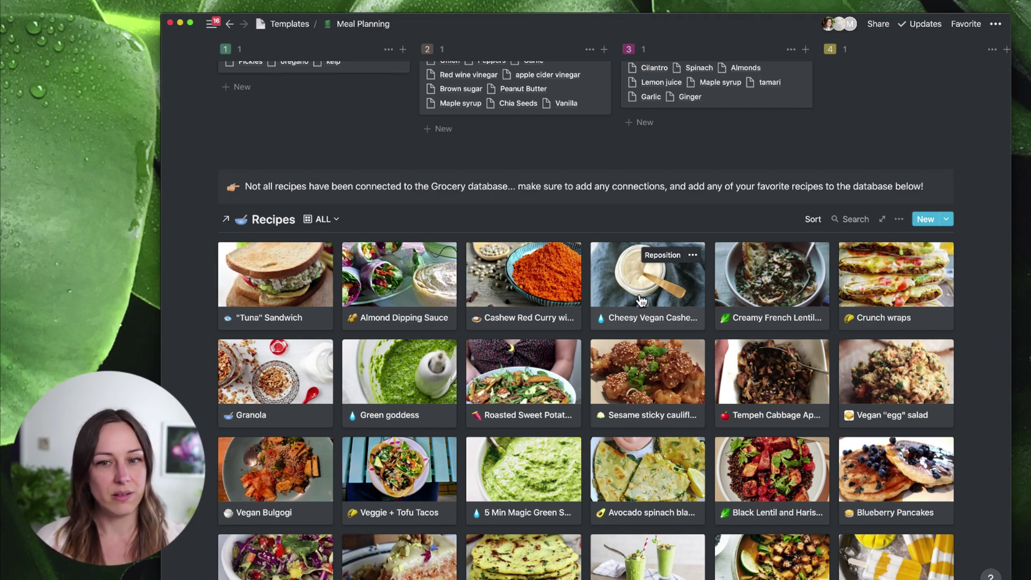
scroll(684, 219, "down", 3)
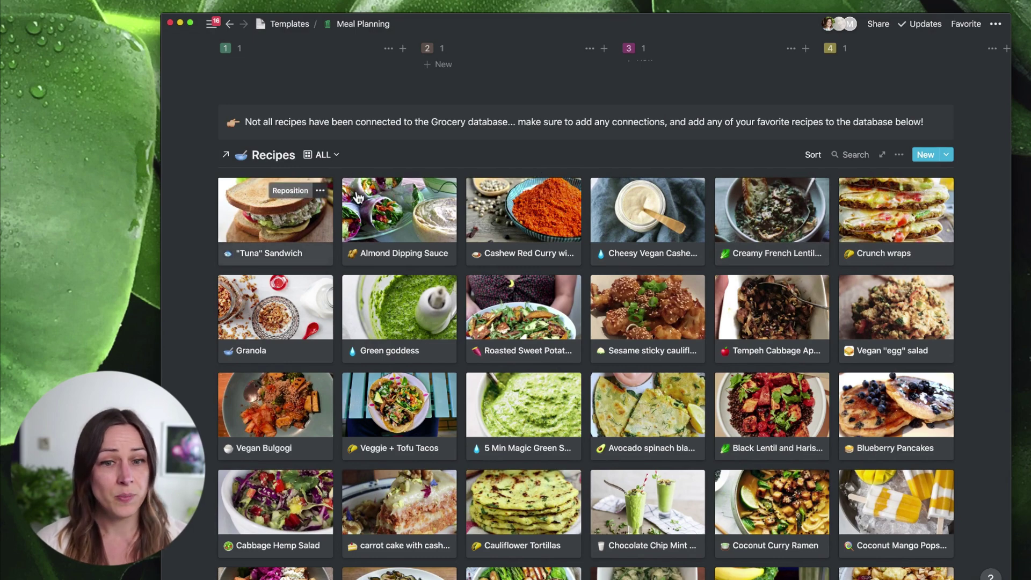
scroll(682, 285, "down", 10)
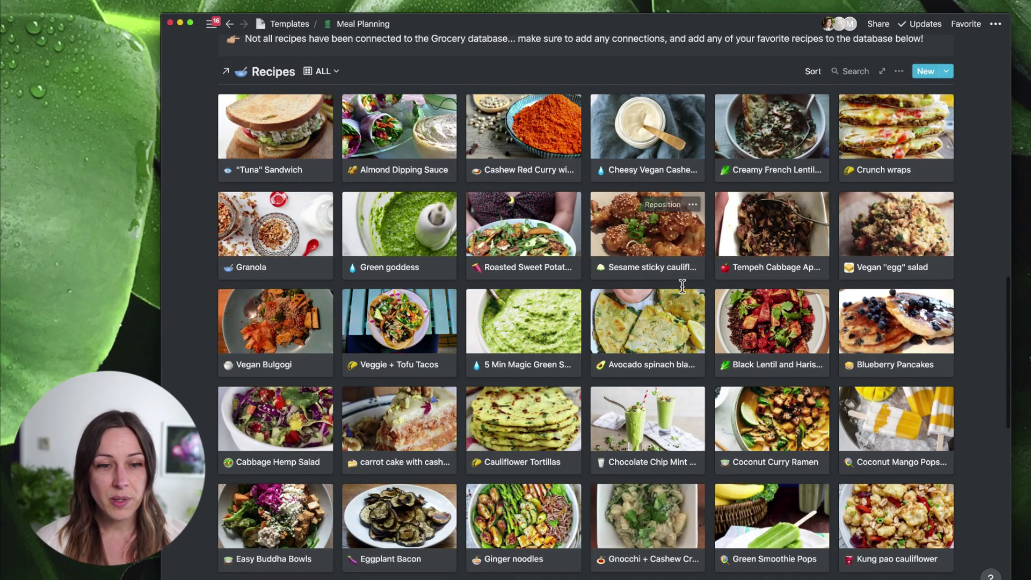
scroll(682, 286, "down", 3)
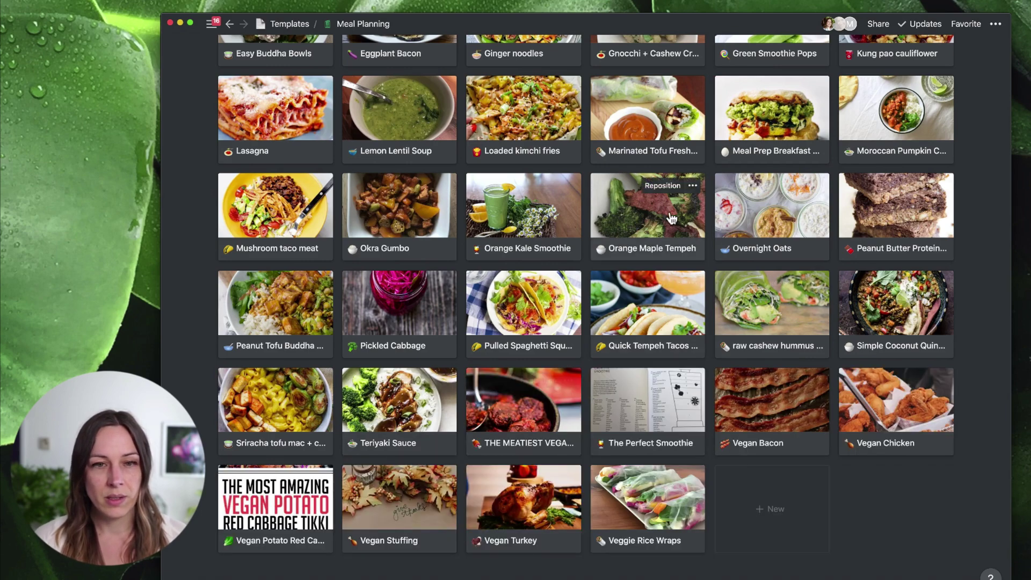
scroll(667, 220, "up", 7)
scroll(668, 220, "up", 8)
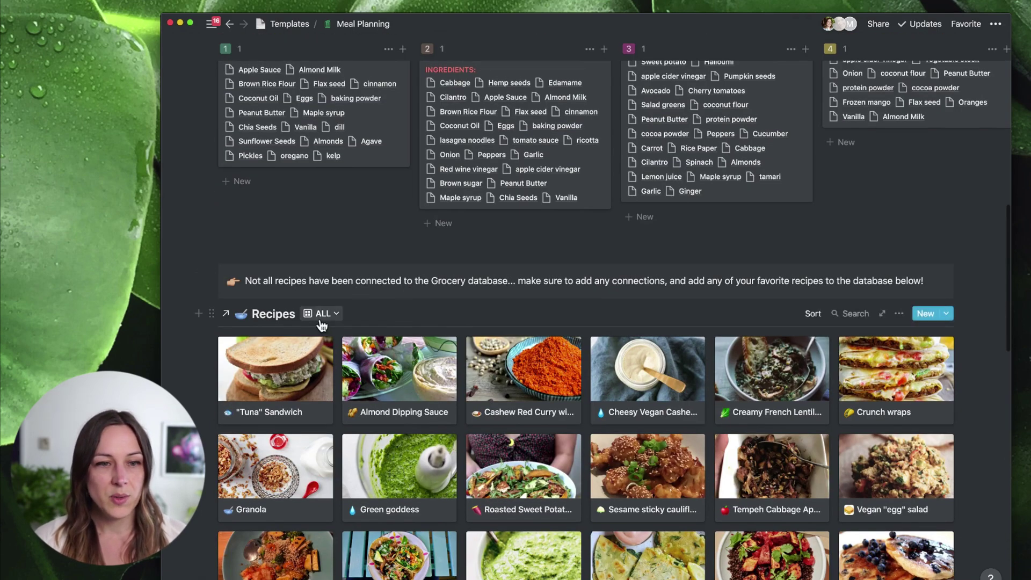
left_click(321, 314)
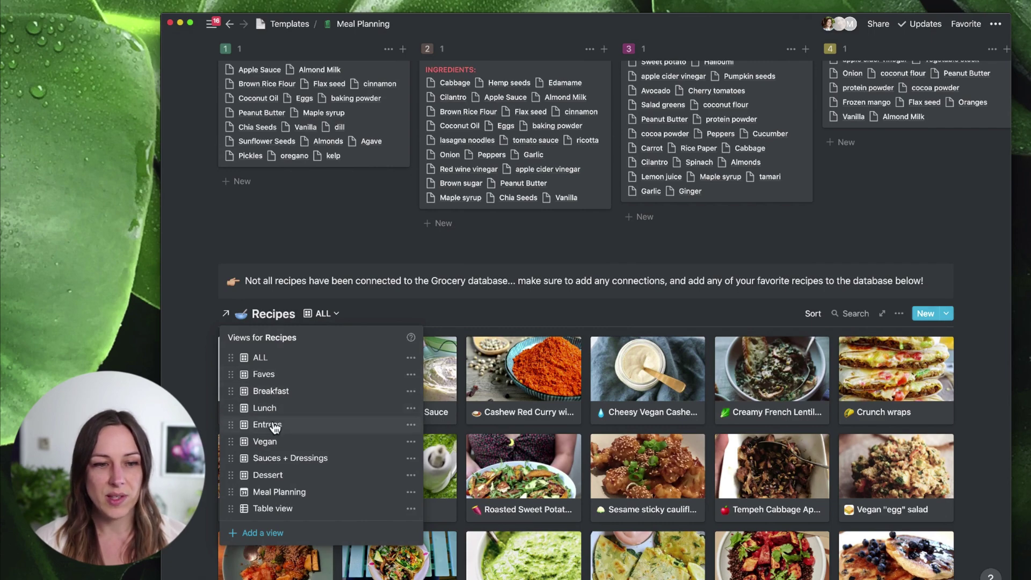
left_click(274, 376)
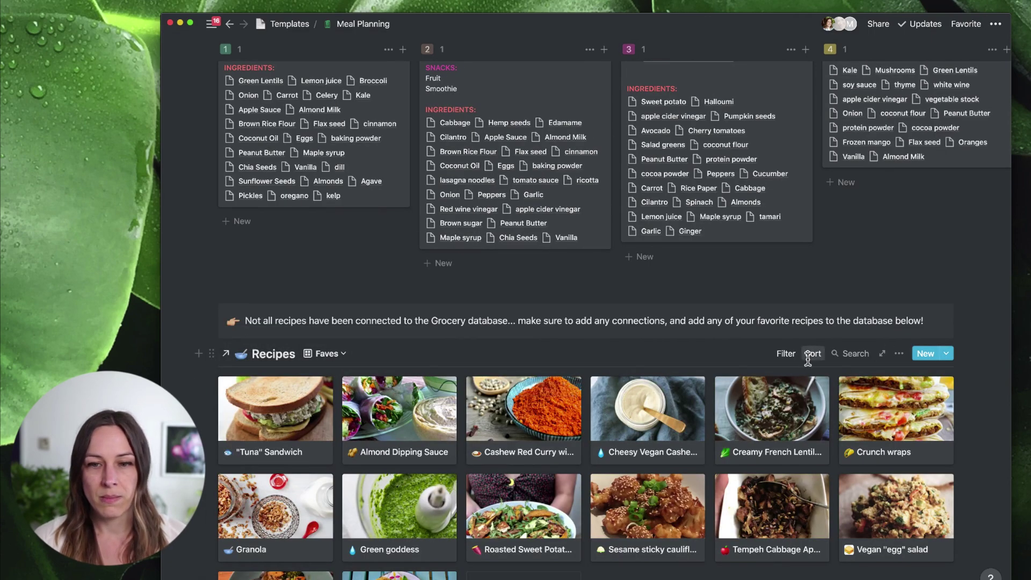
left_click(790, 355)
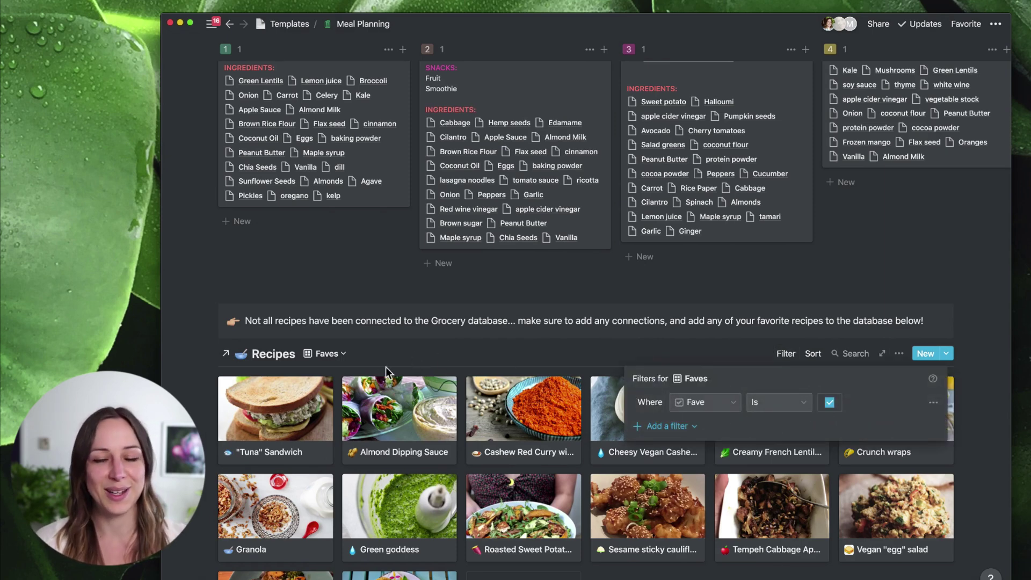
left_click(328, 355)
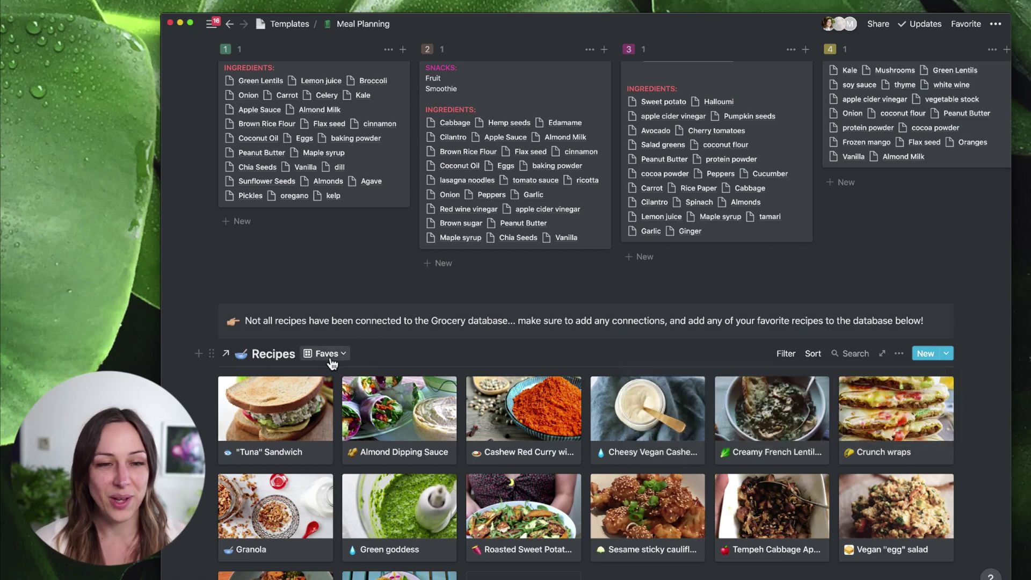
left_click(333, 355)
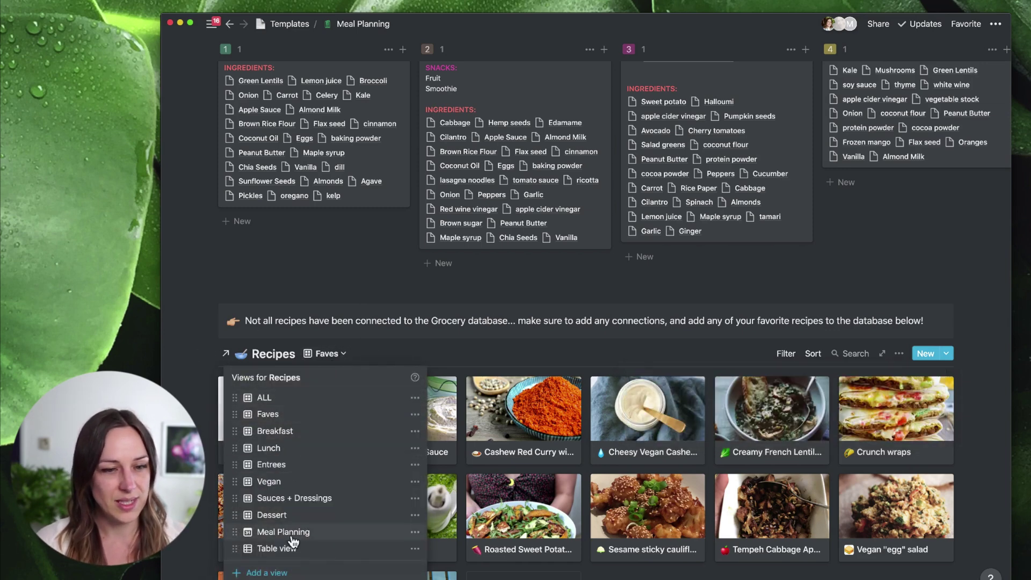
left_click(264, 398)
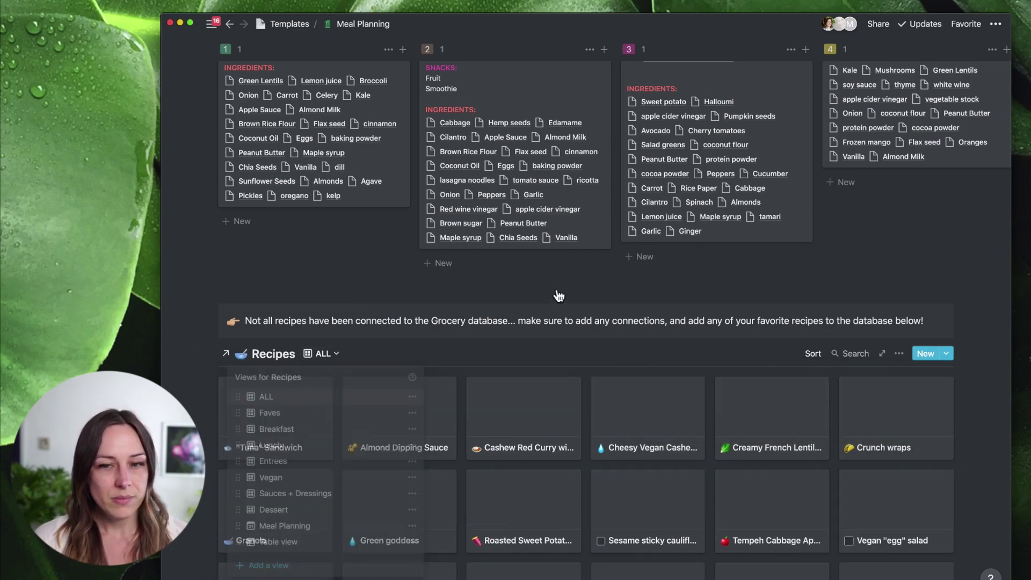
scroll(416, 352, "down", 5)
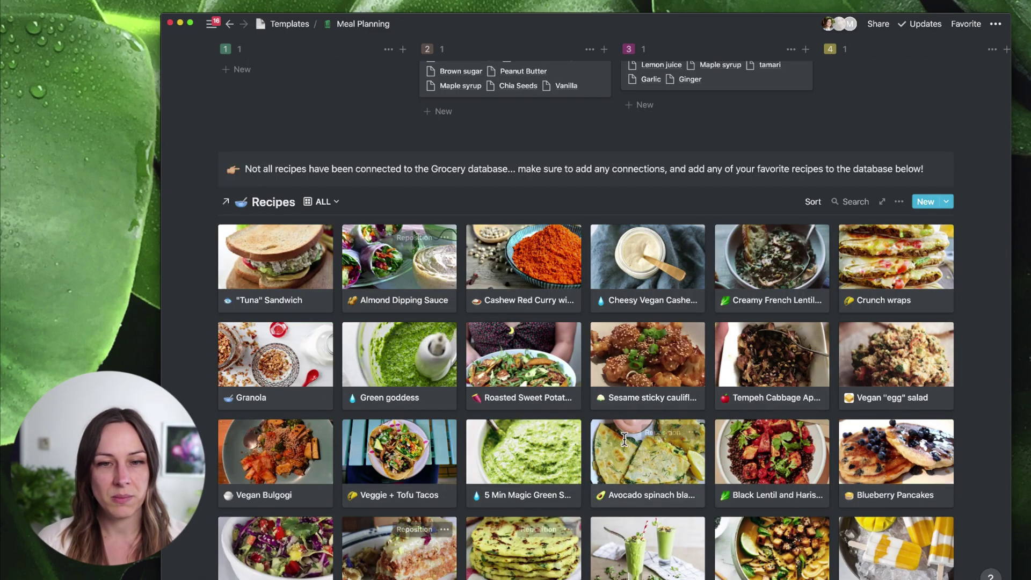
scroll(626, 446, "up", 10)
- Scroll up to the Weekly Meal Plan board and across to empty columns 5 and 6
scroll(626, 446, "up", 5)
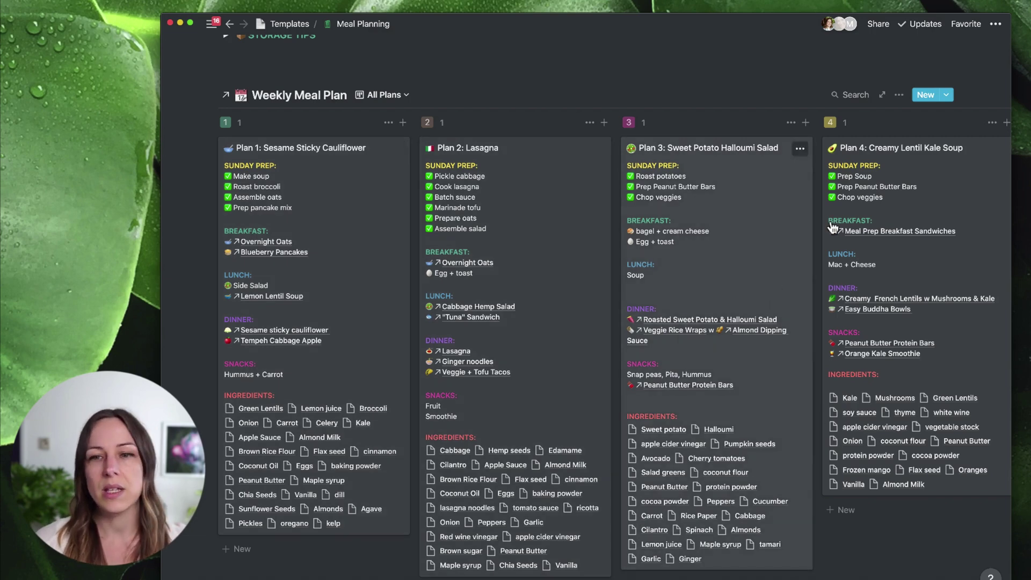
scroll(867, 260, "right", 10)
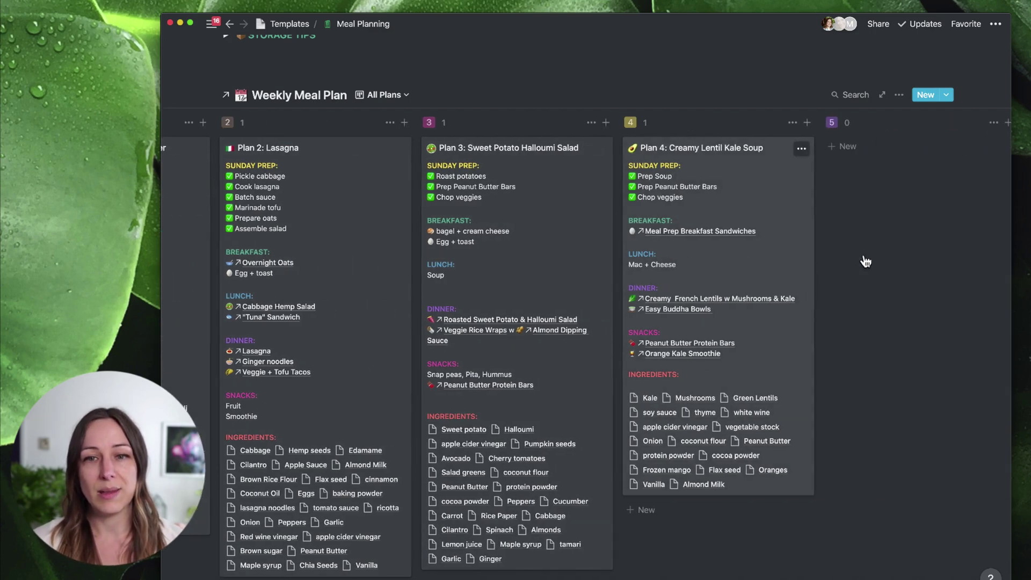
scroll(865, 254, "right", 5)
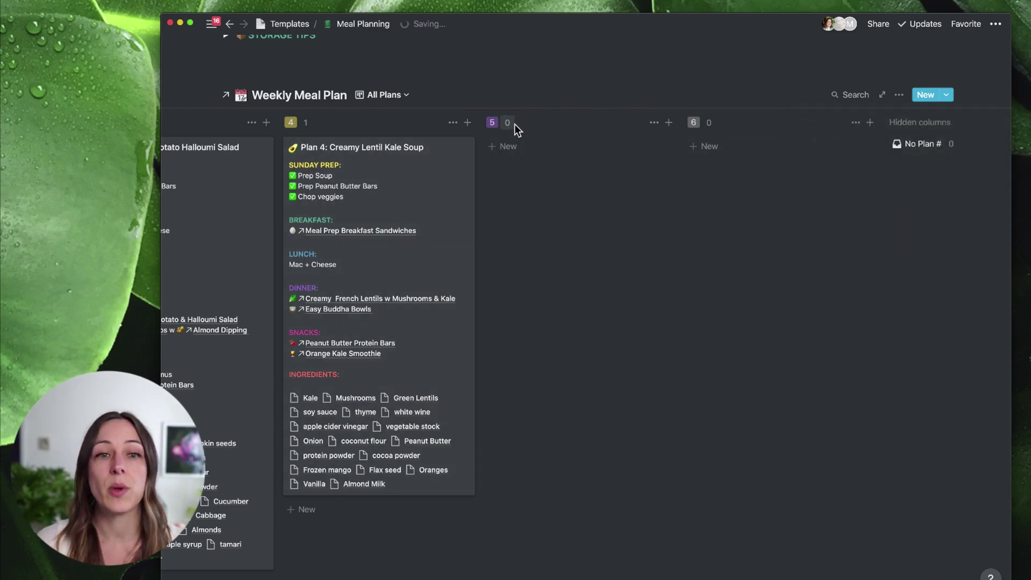
left_click(525, 150)
type("N")
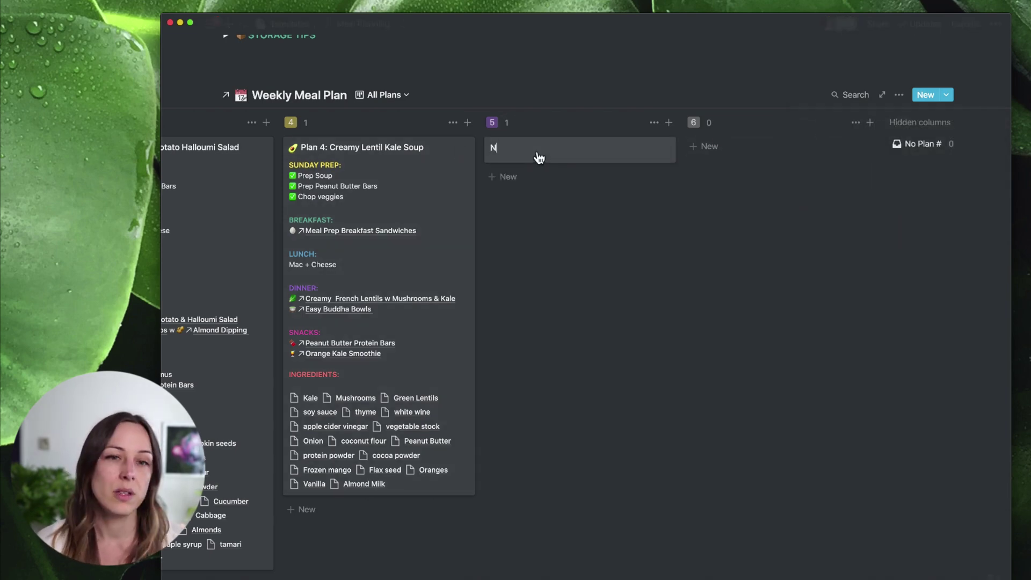
type("ew P")
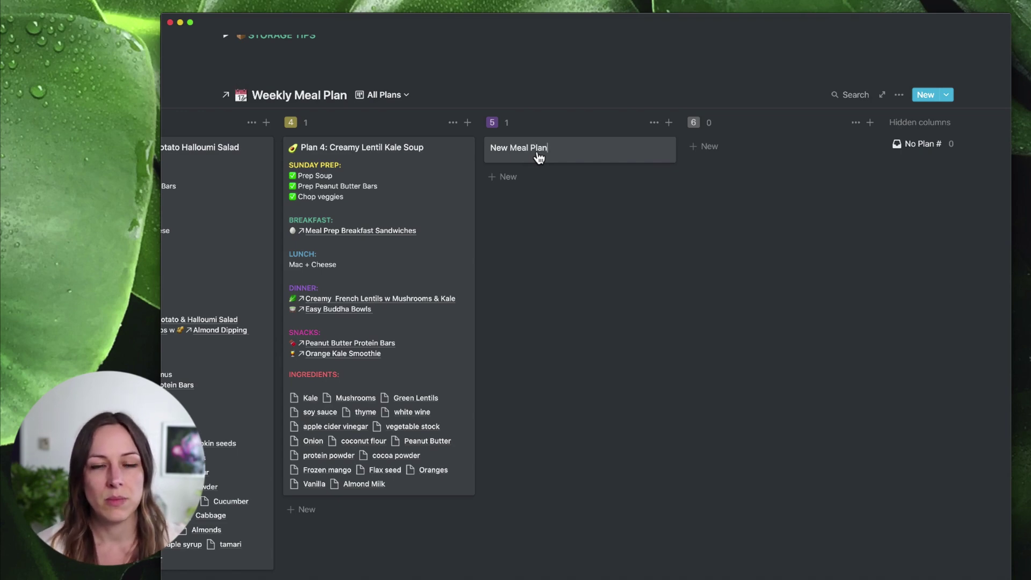
left_click(617, 235)
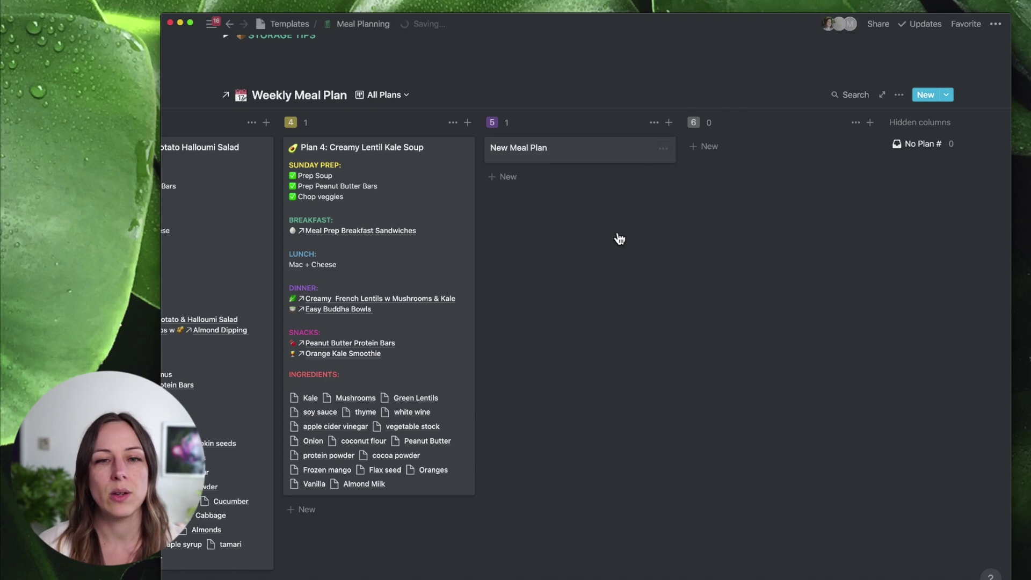
left_click(597, 153)
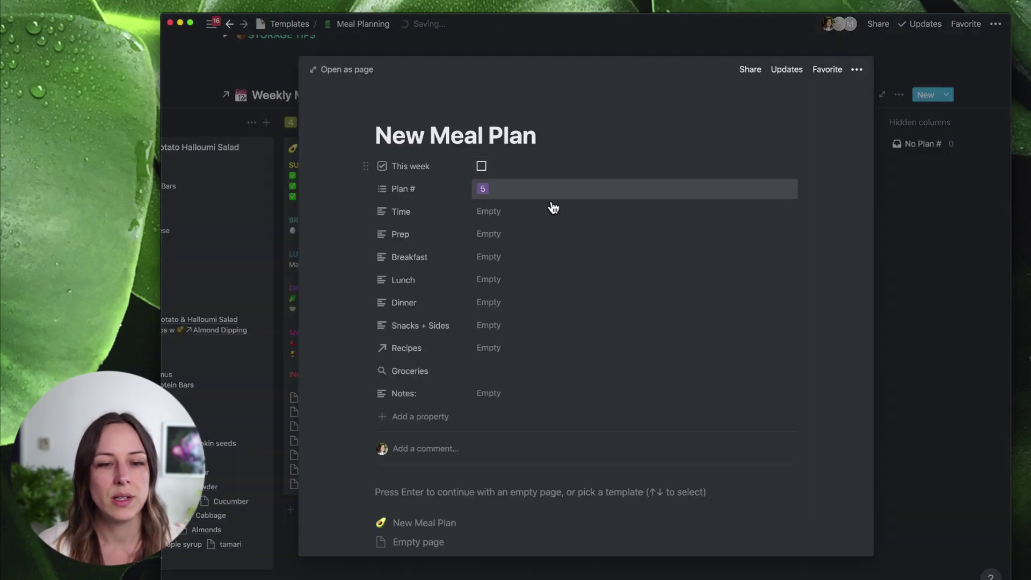
left_click(430, 532)
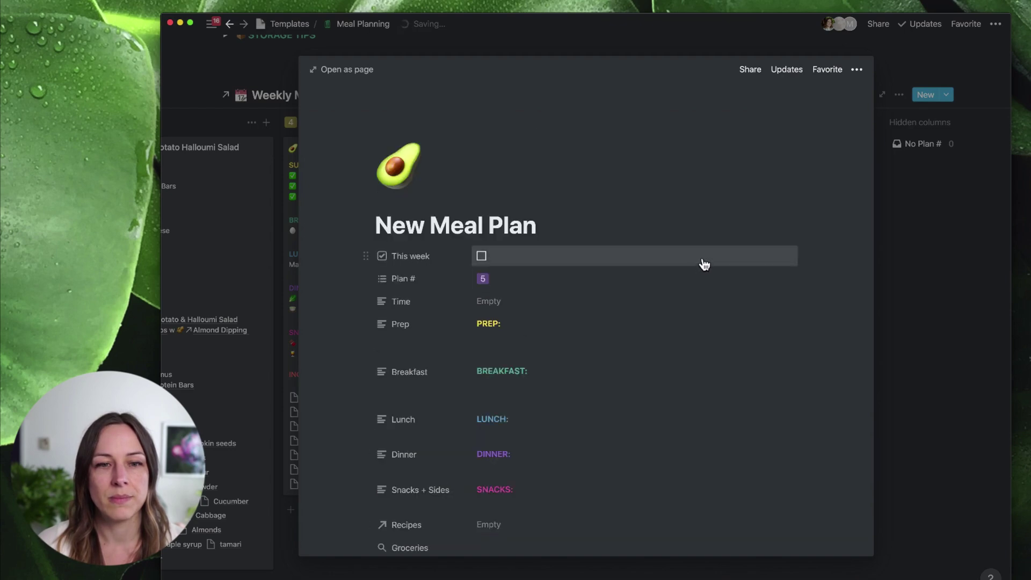
scroll(594, 318, "down", 5)
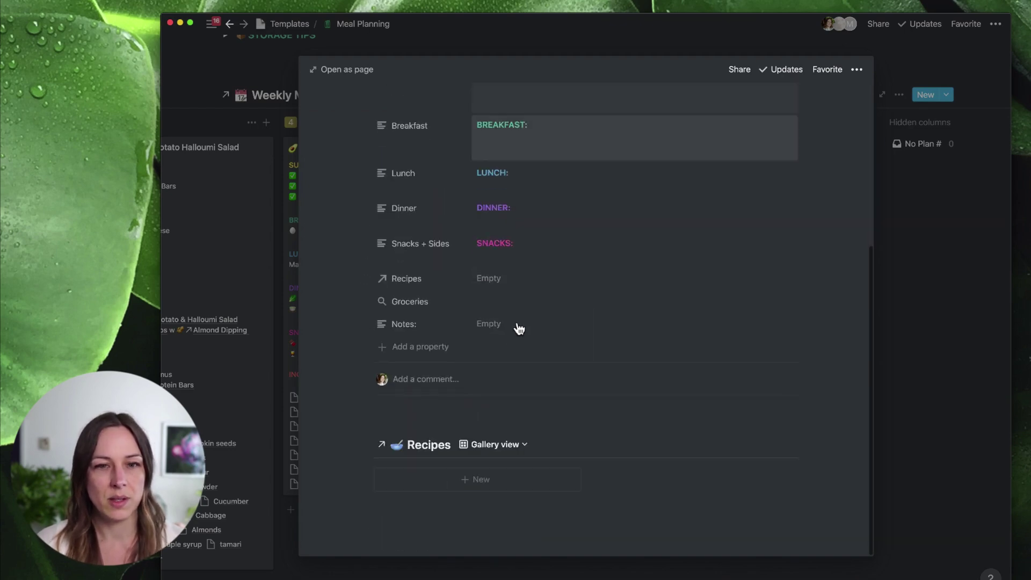
scroll(587, 276, "up", 5)
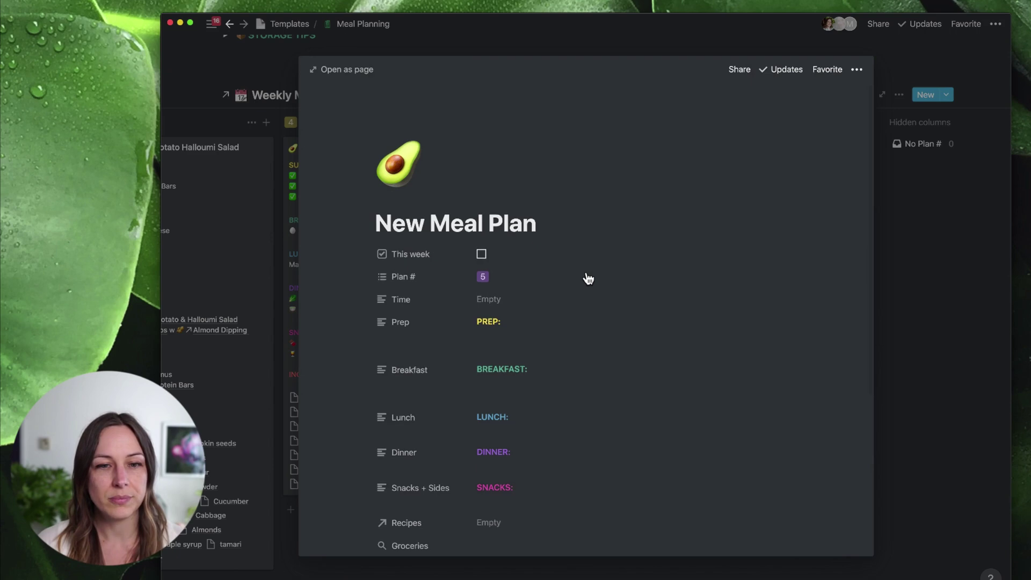
scroll(589, 277, "down", 5)
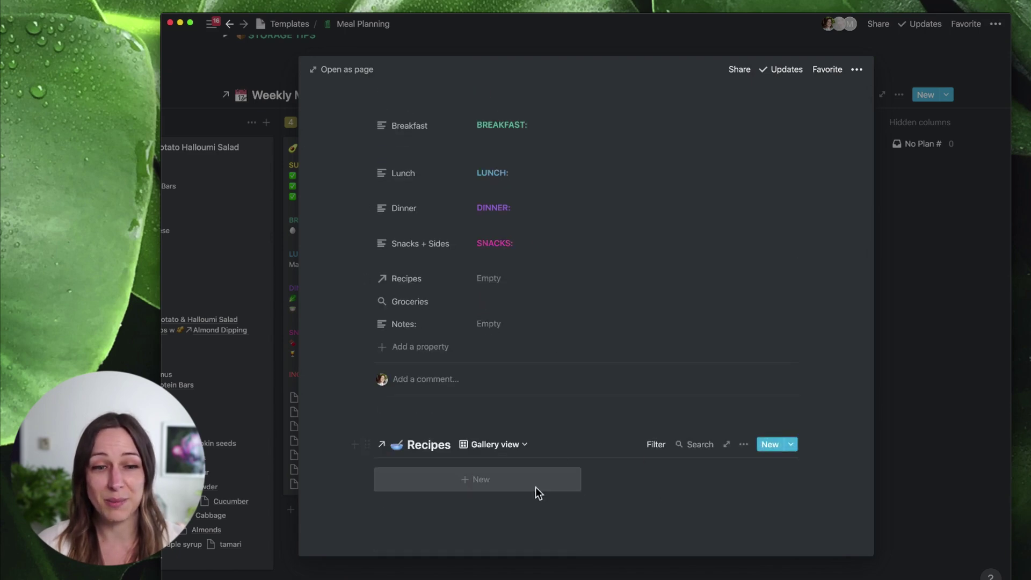
left_click(661, 444)
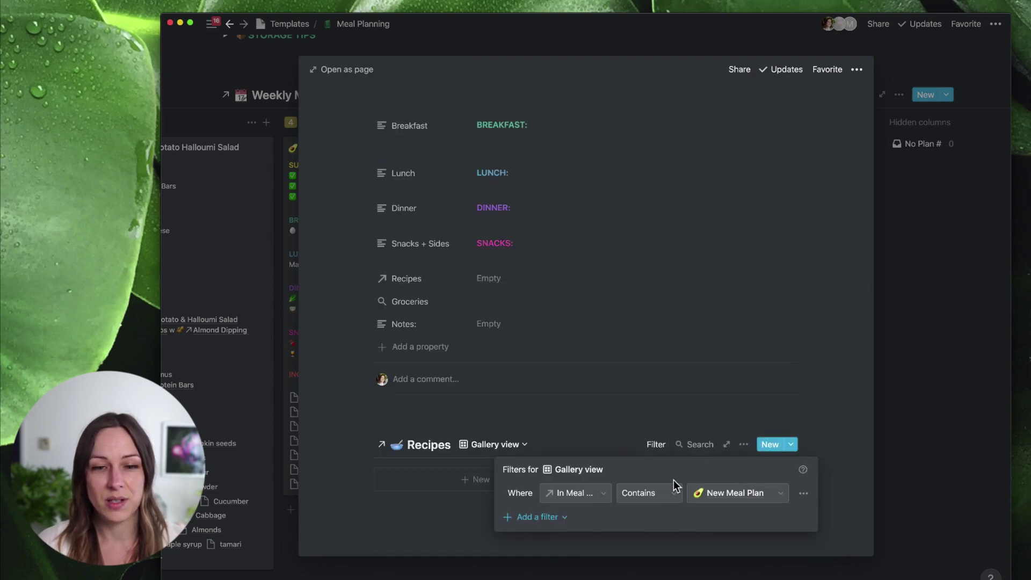
left_click(447, 424)
scroll(499, 353, "up", 5)
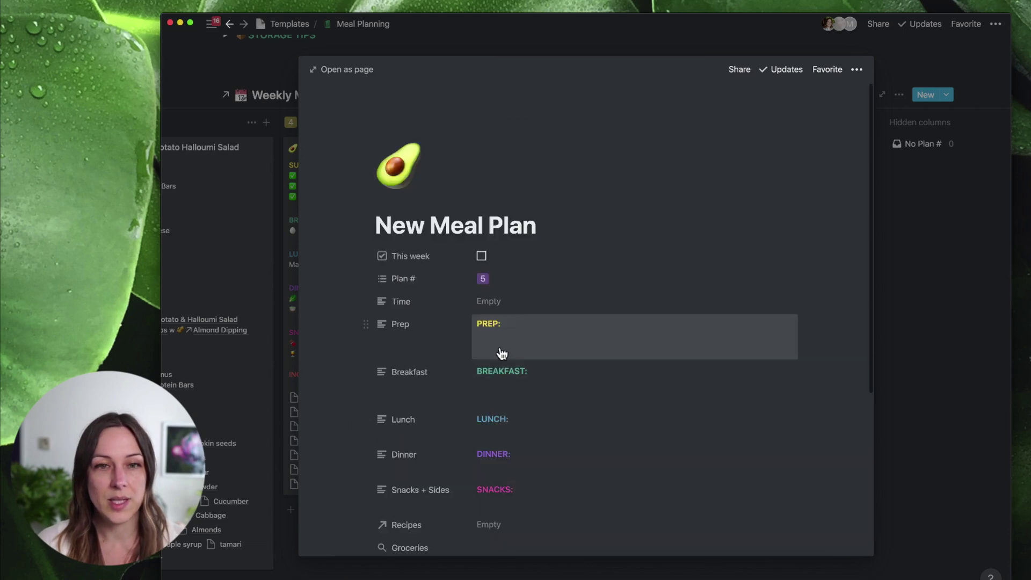
scroll(519, 298, "down", 3)
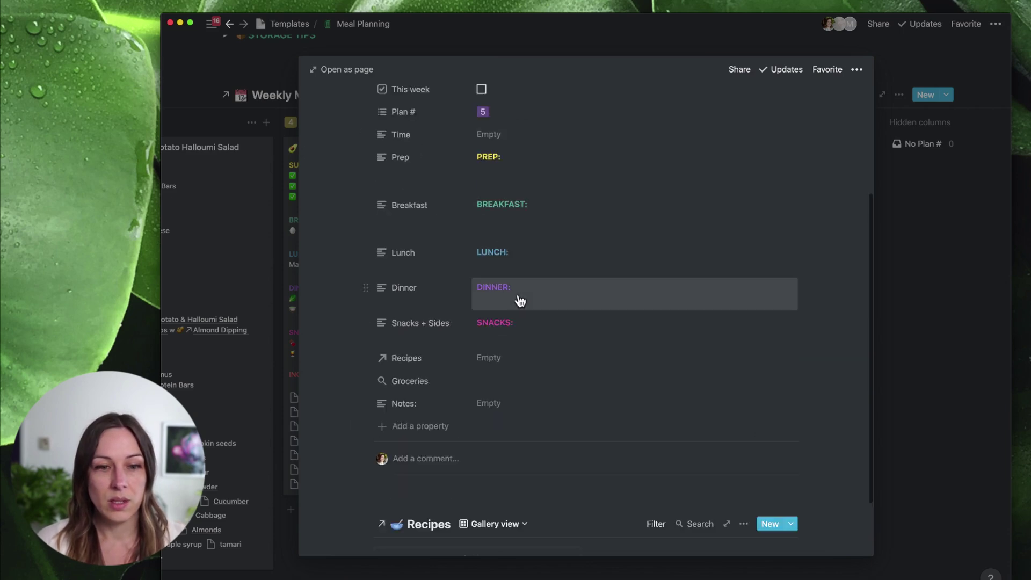
- Link Mushroom taco meat, Sriracha tofu mac + cheese bowl, Green Smoothie Pops, Blueberry Pancakes and Cabbage Hemp Salad
left_click(511, 366)
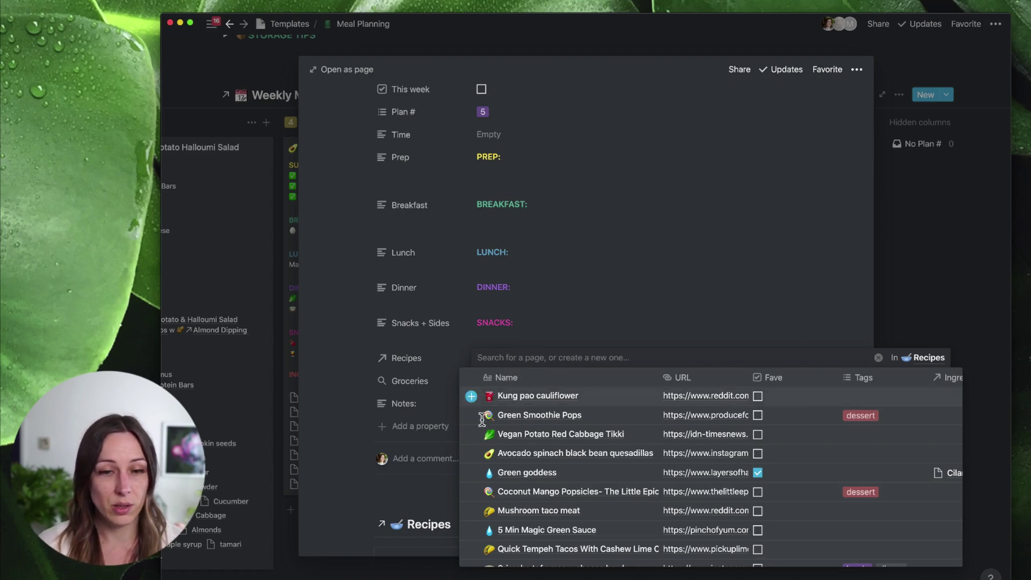
scroll(497, 457, "down", 2)
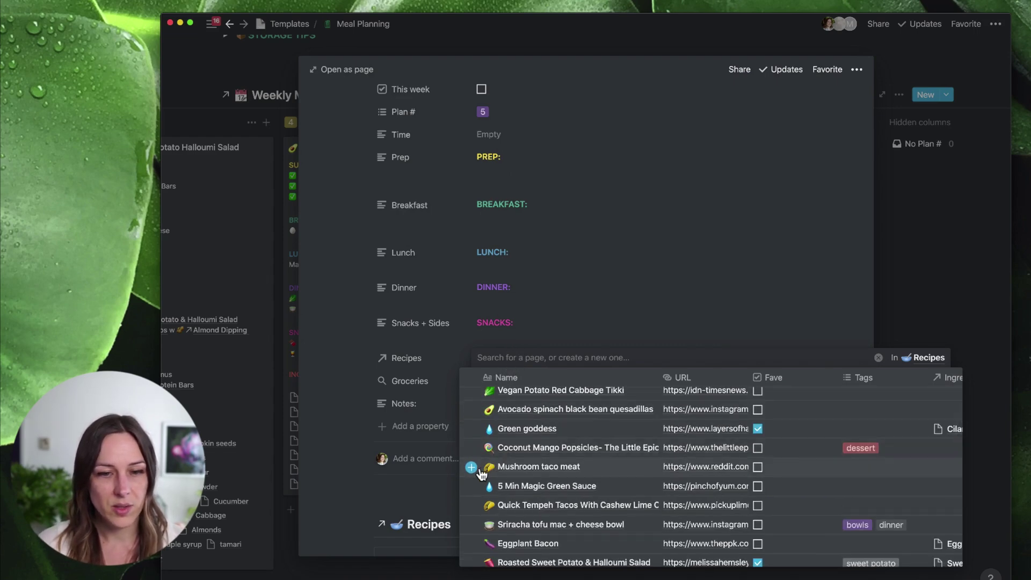
left_click(471, 467)
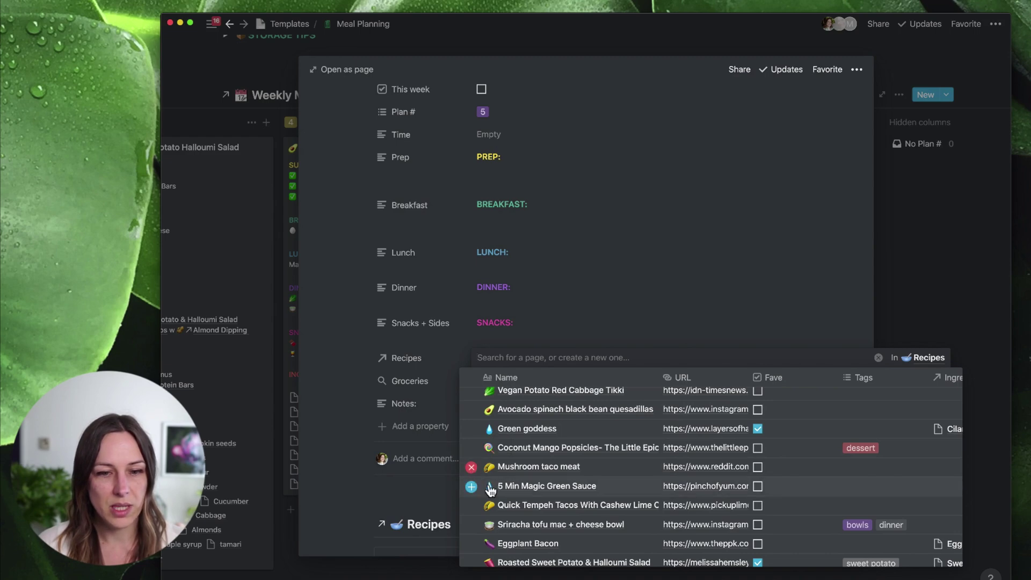
left_click(472, 525)
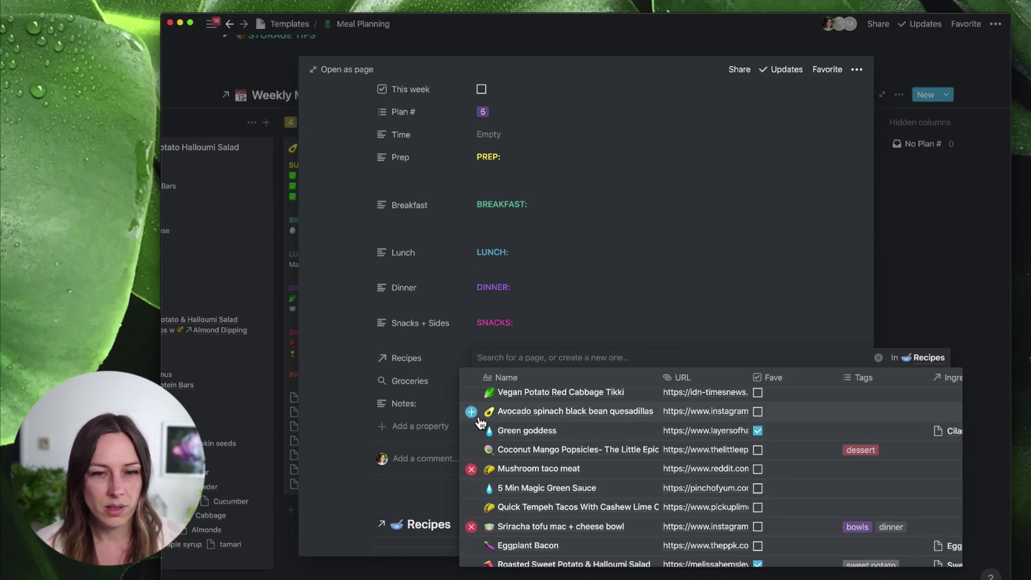
scroll(473, 425, "up", 2)
left_click(472, 412)
scroll(472, 424, "down", 5)
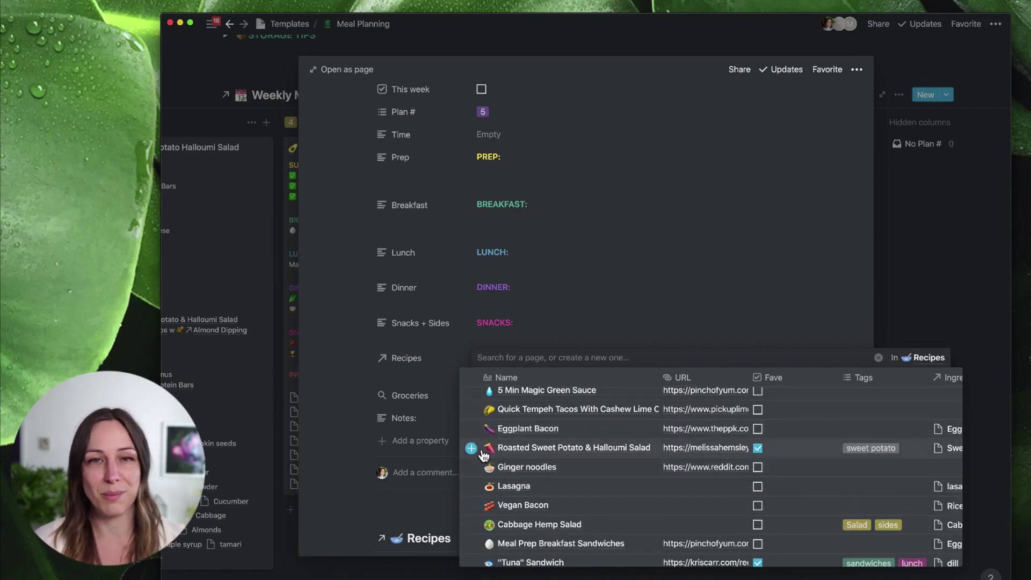
scroll(481, 540, "down", 2)
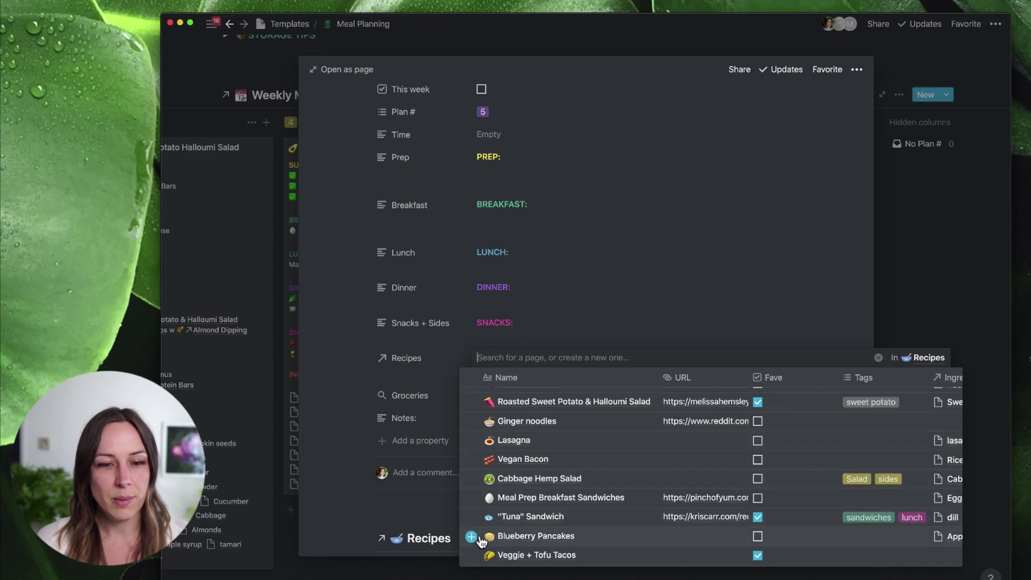
left_click(471, 536)
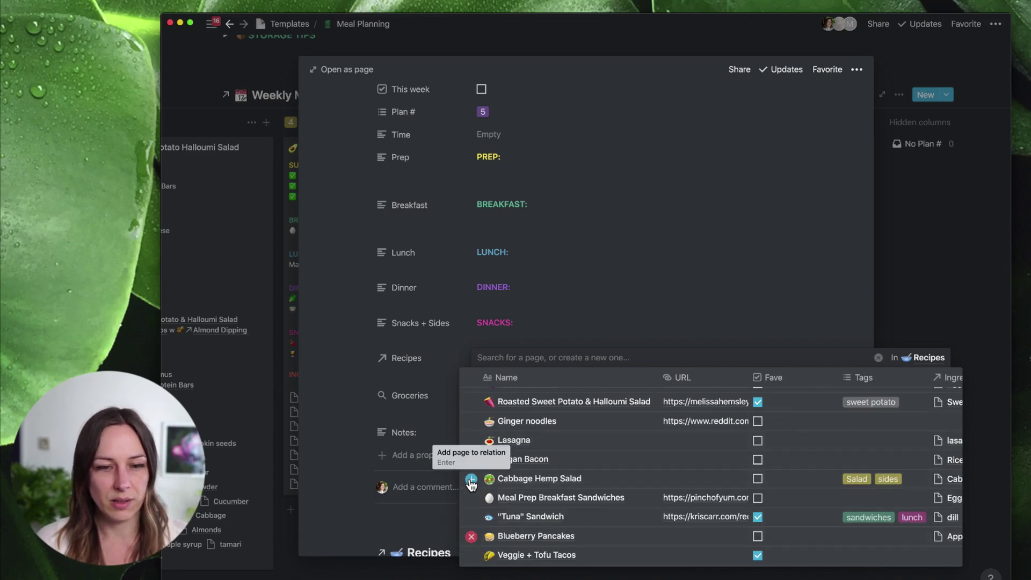
left_click(472, 479)
left_click(348, 314)
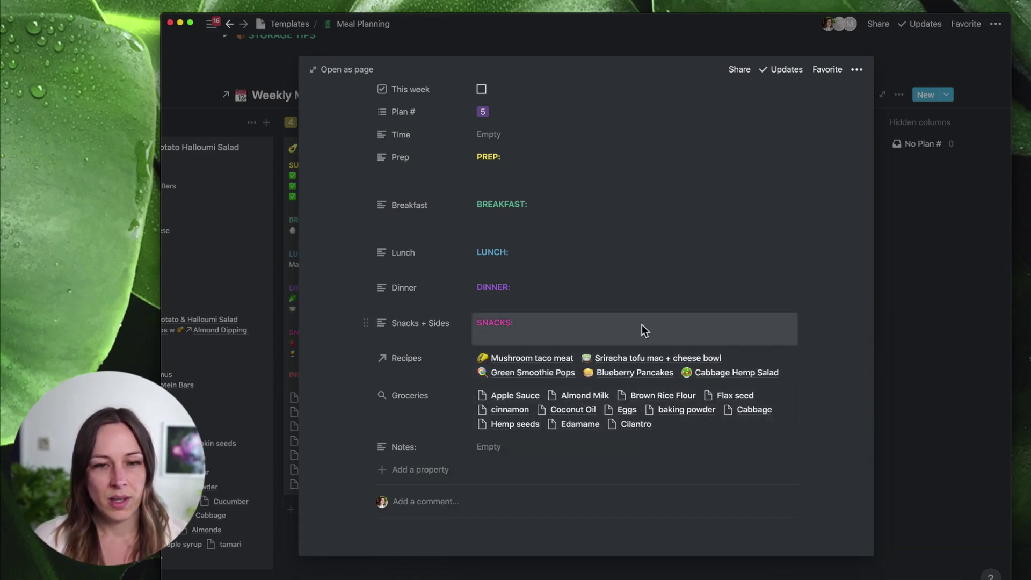
scroll(752, 339, "up", 1)
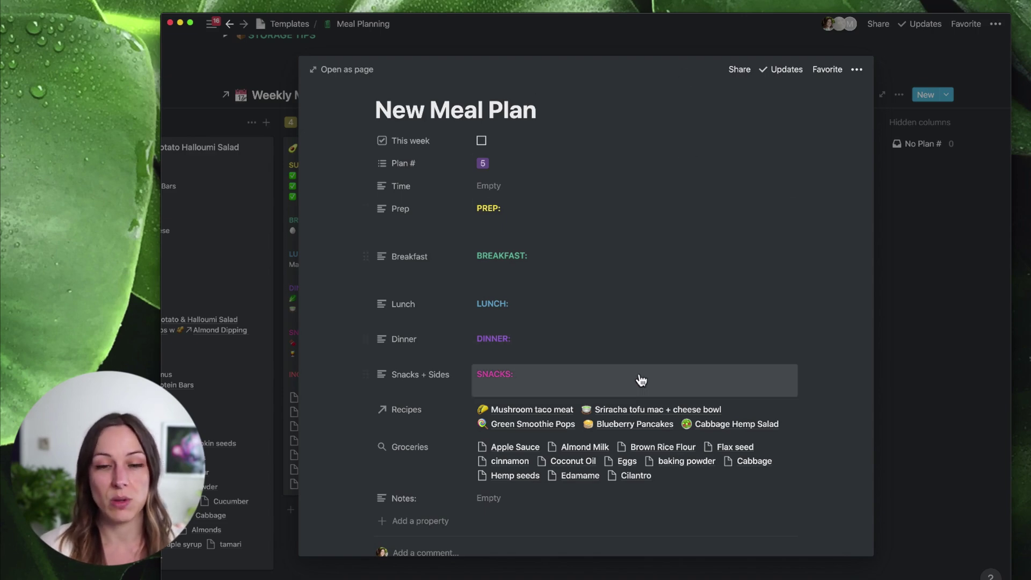
left_click(606, 426)
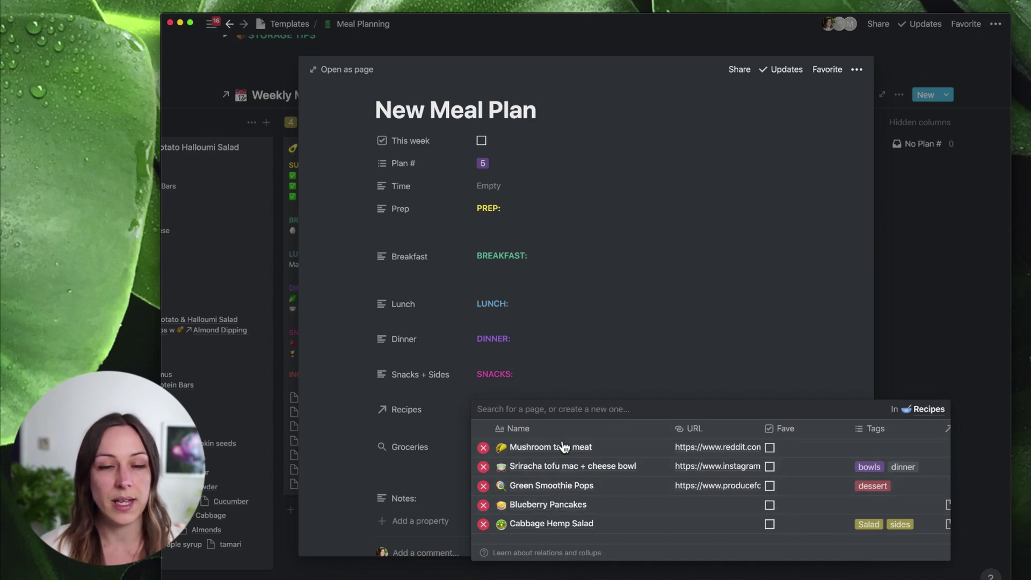
left_click(542, 505)
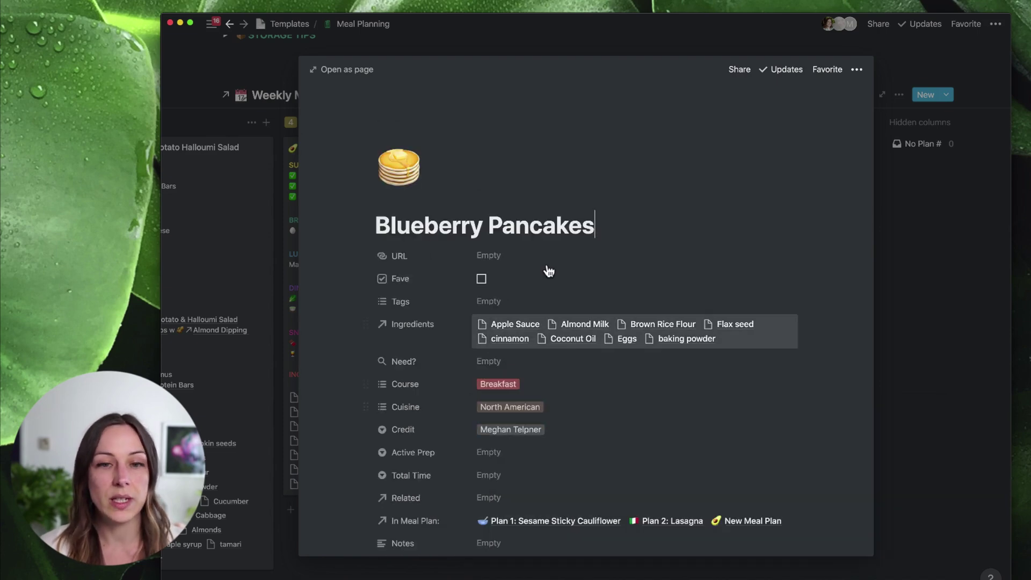
left_click(748, 344)
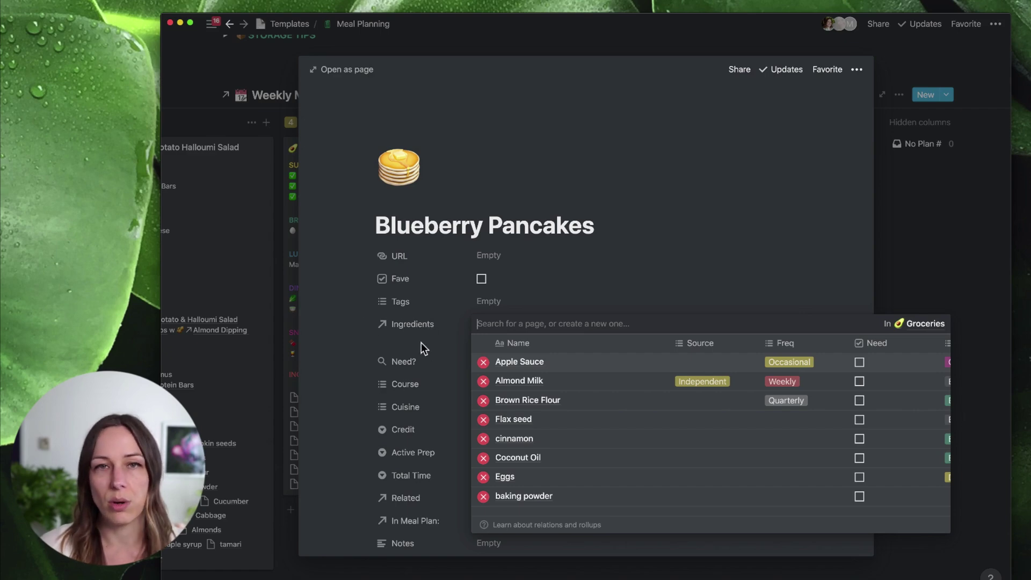
left_click(330, 354)
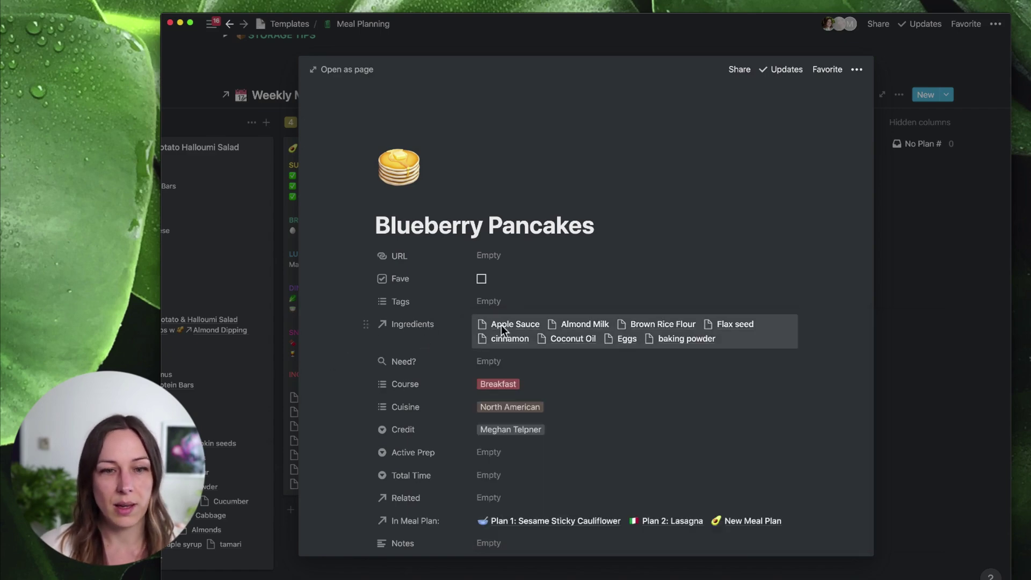
left_click(733, 343)
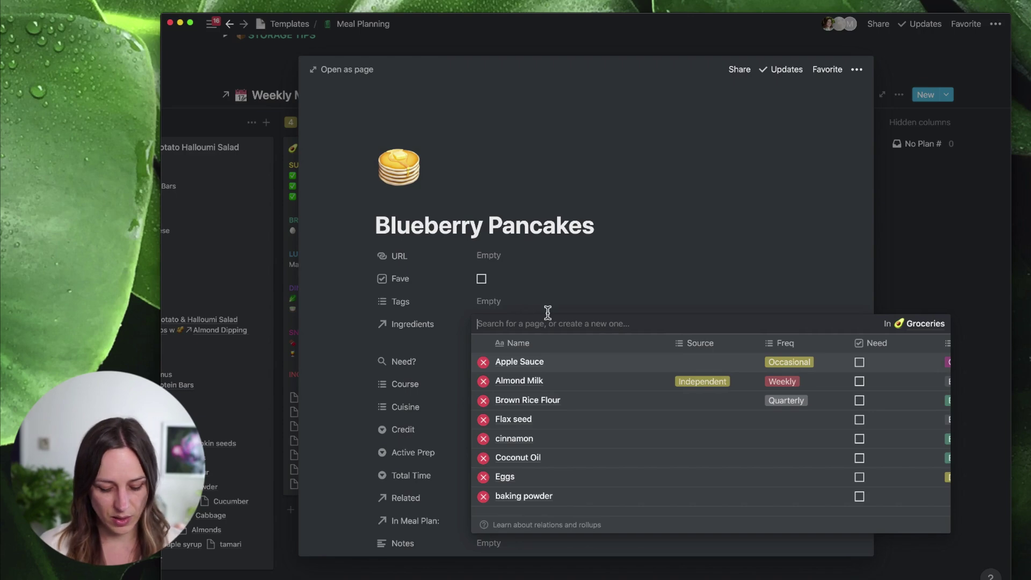
type("fla")
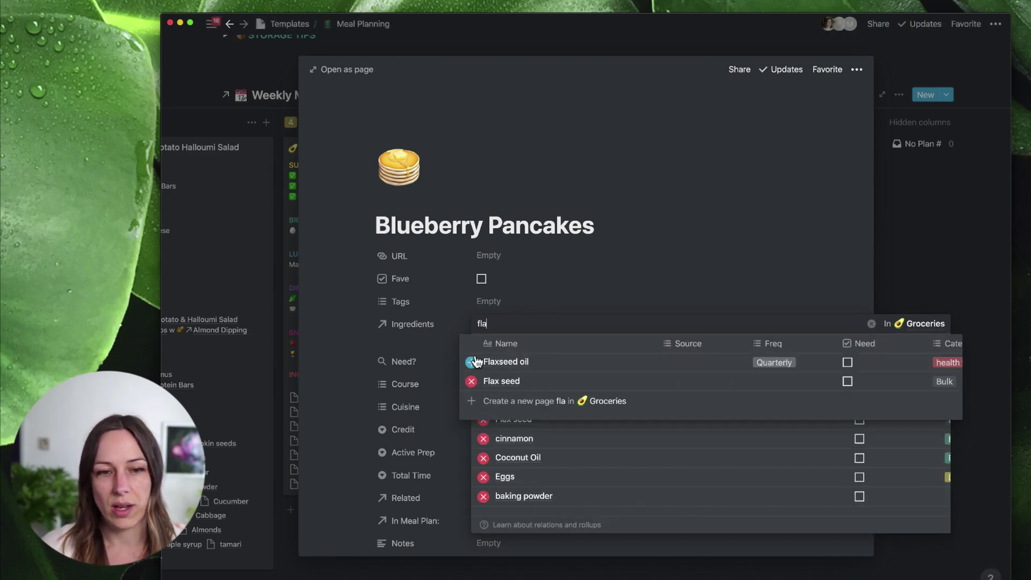
left_click(457, 359)
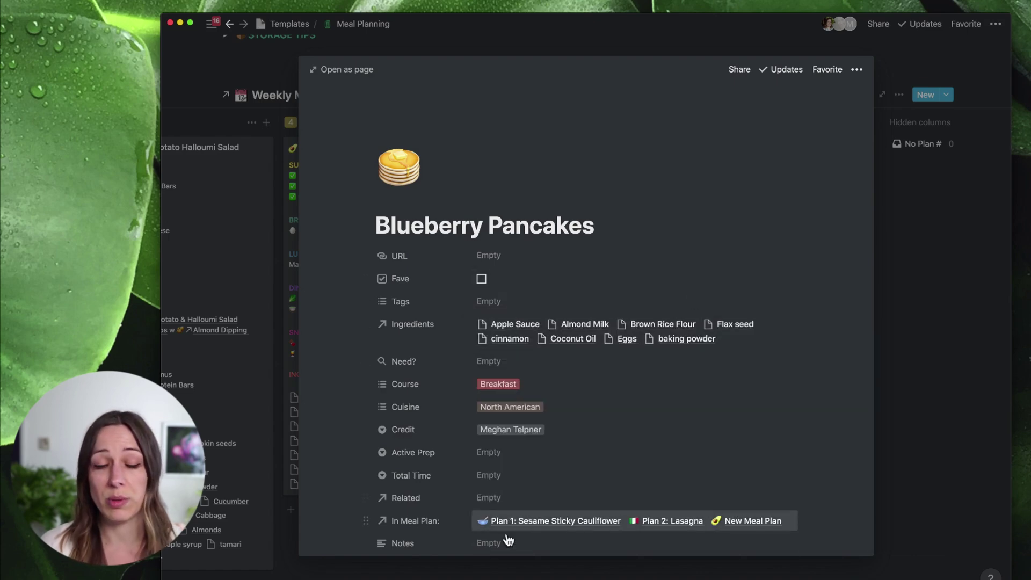
left_click(746, 526)
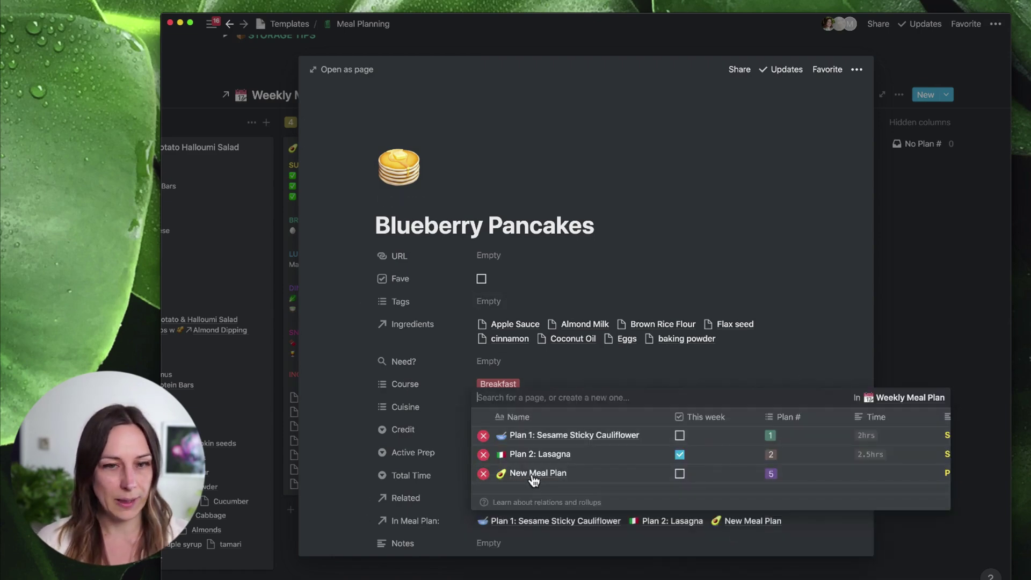
left_click(553, 474)
scroll(598, 263, "down", 3)
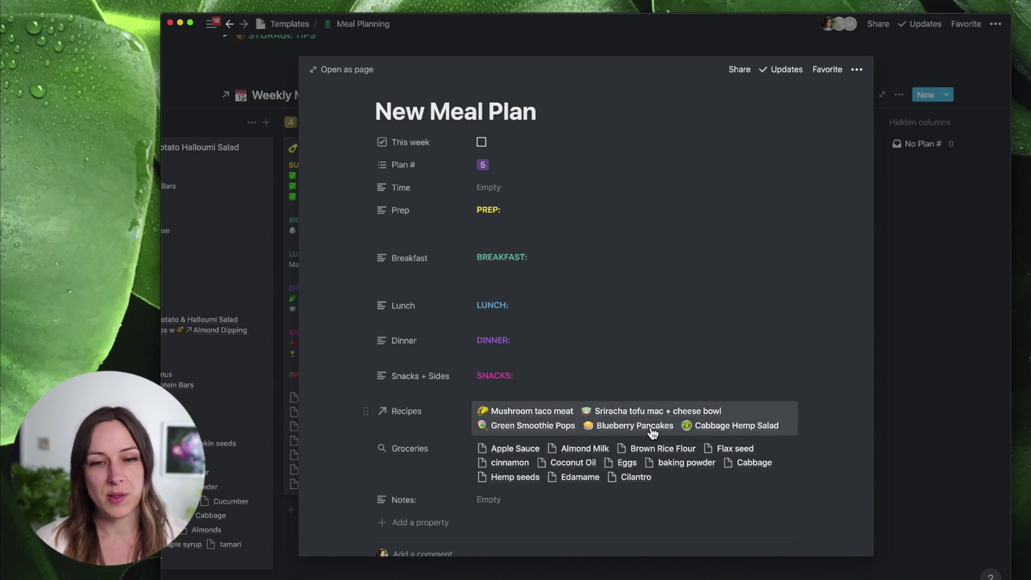
- Open the Mushroom taco meat recipe and add Mushrooms, Onion and Cherry tomatoes as ingredients
left_click(552, 413)
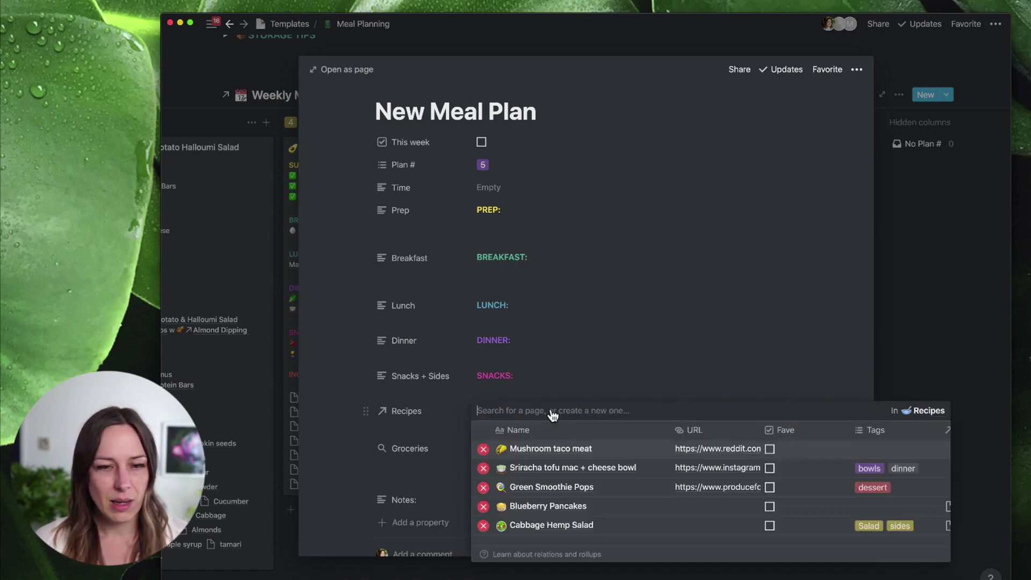
left_click(552, 451)
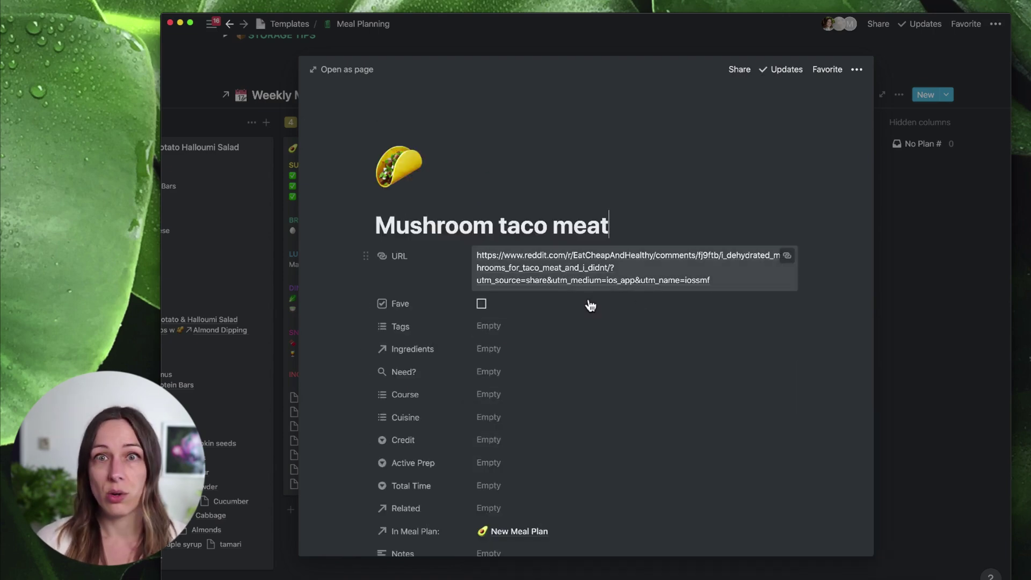
left_click(533, 349)
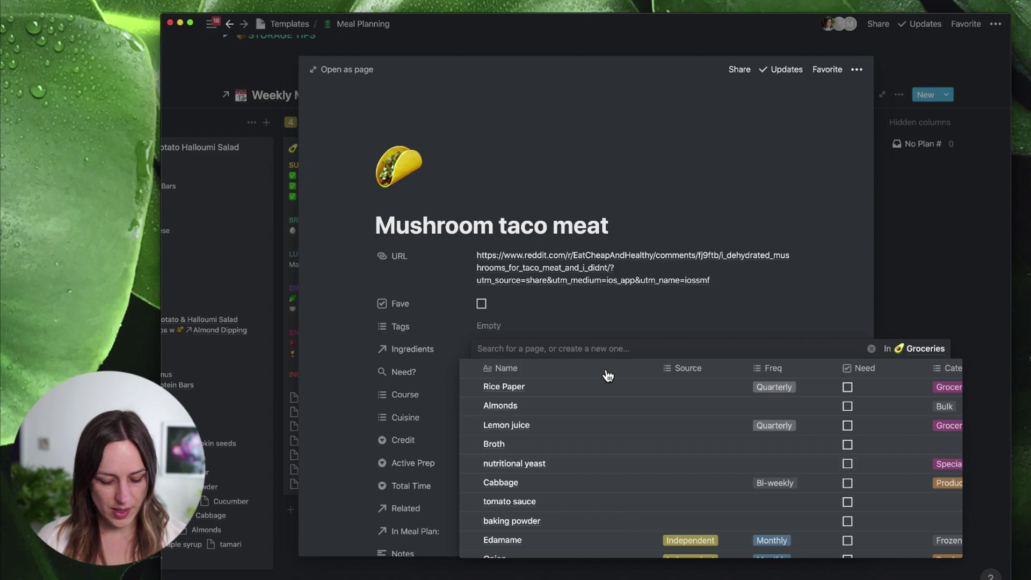
type("mush")
left_click(506, 387)
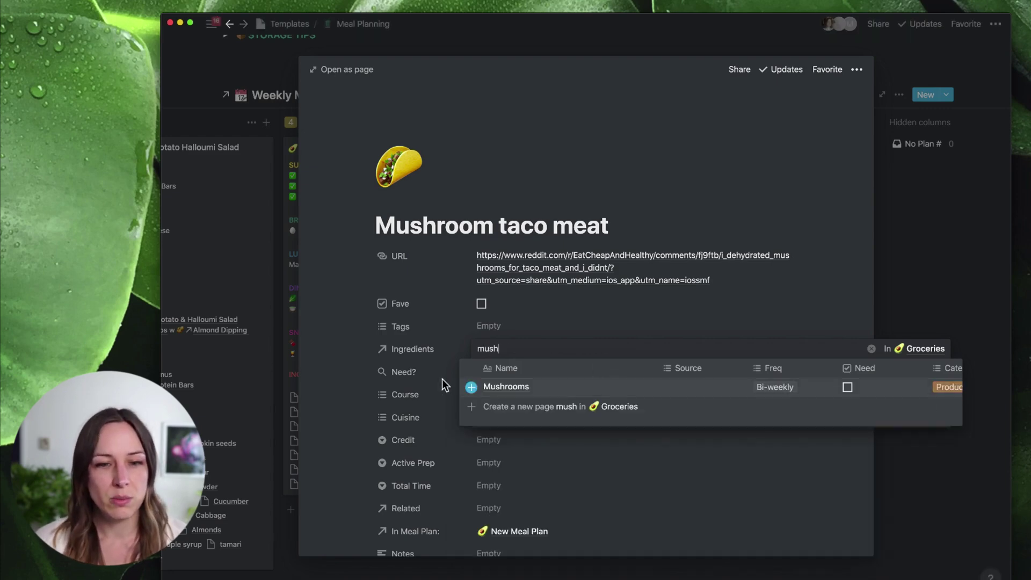
type("onion")
left_click(472, 385)
left_click(554, 329)
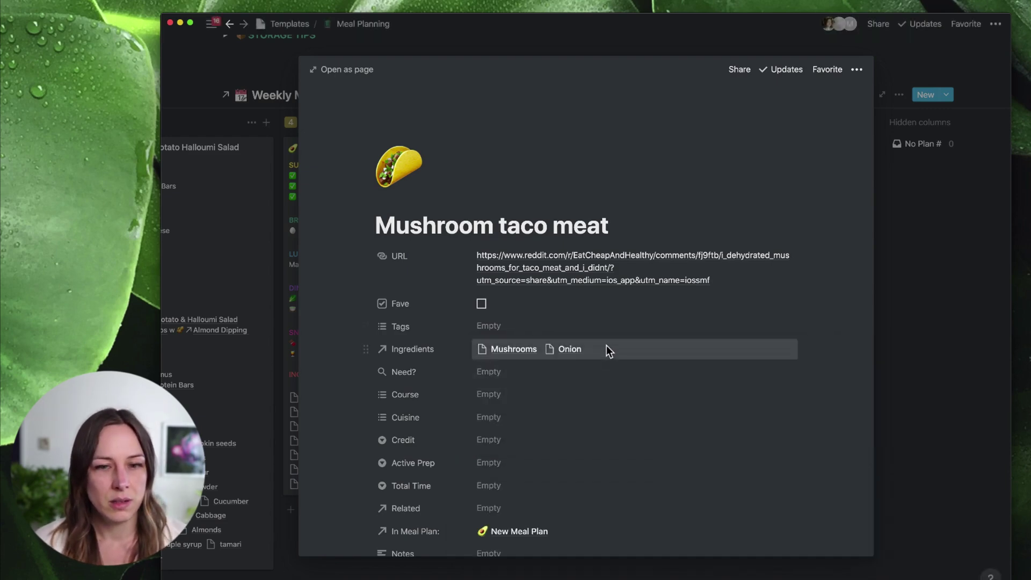
left_click(605, 349)
type("Cherry")
key("Return")
left_click(338, 384)
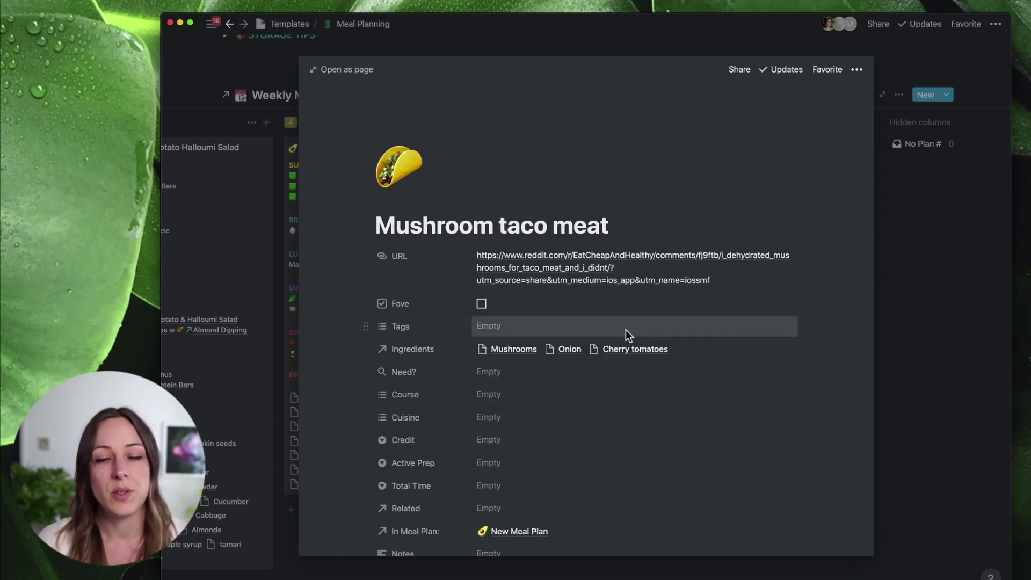
- Create a new 'paprika' ingredient page and link it to the taco recipe
left_click(718, 355)
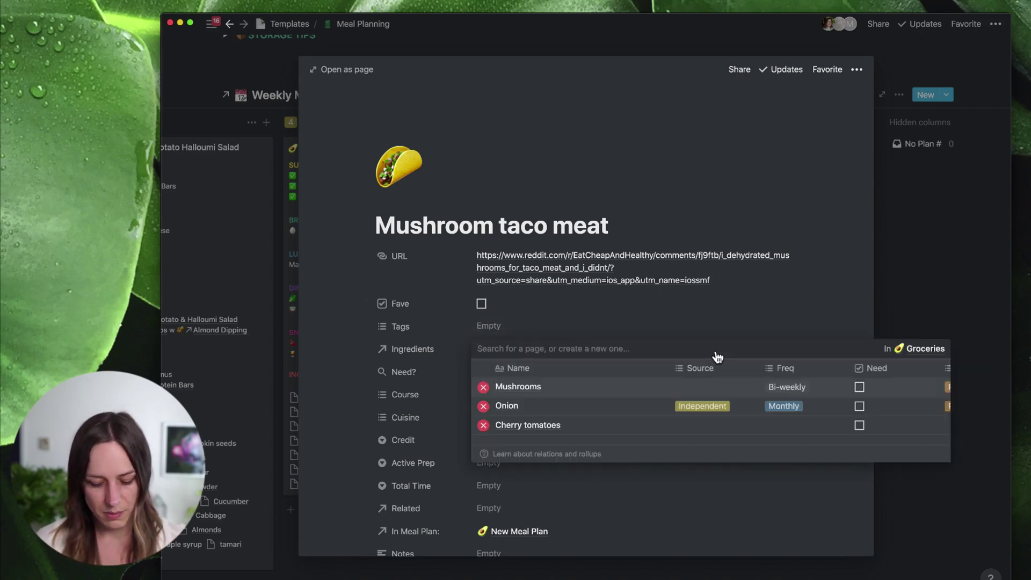
type("paprika")
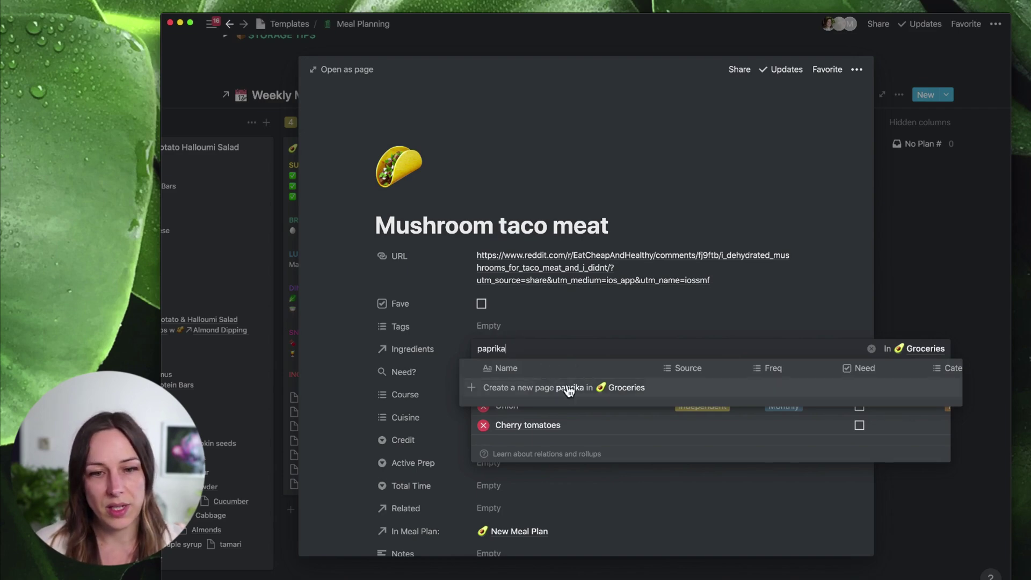
left_click(568, 392)
key("Escape")
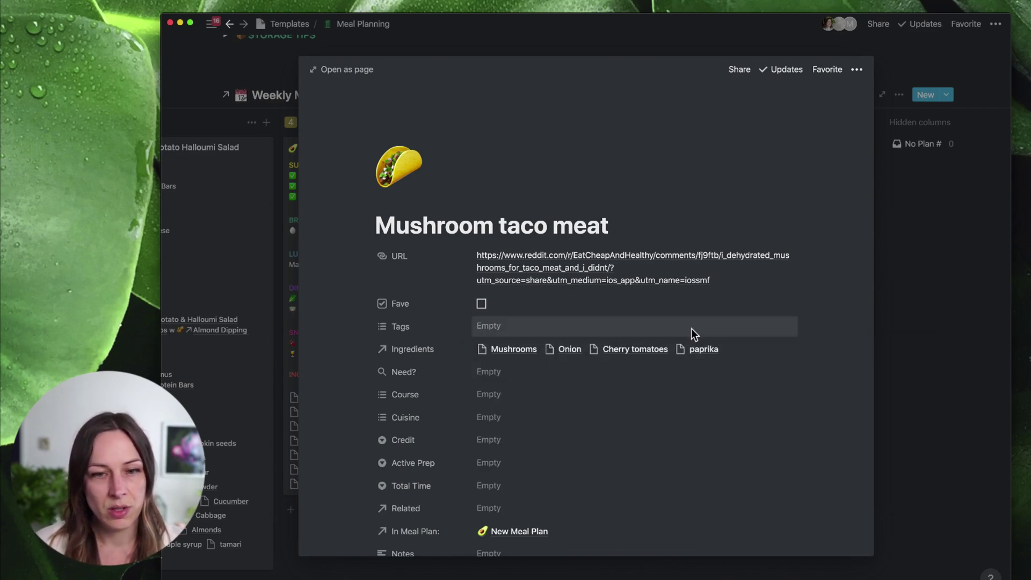
scroll(792, 340, "down", 3)
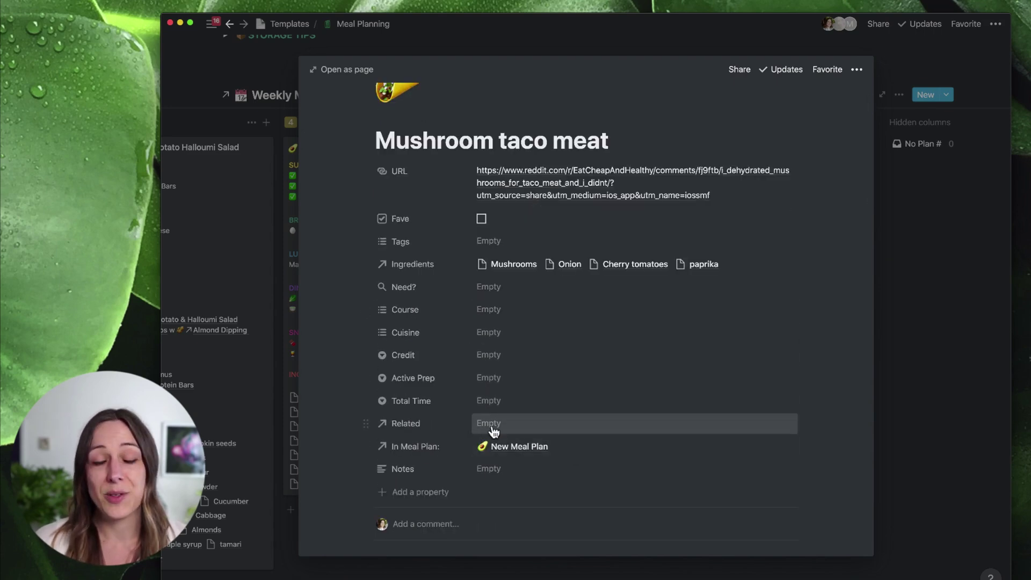
left_click(495, 424)
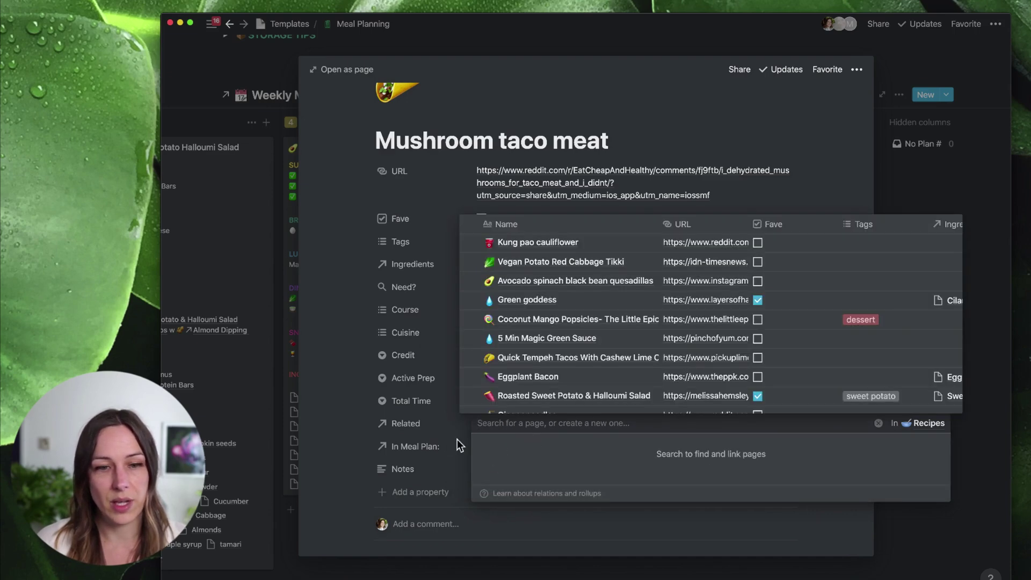
mouse_move(464, 240)
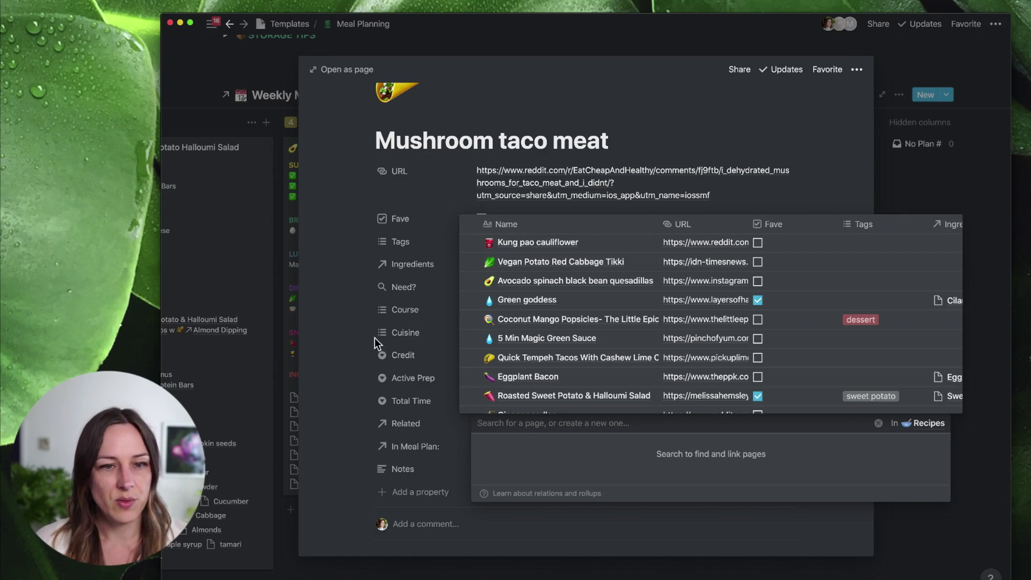
left_click(335, 367)
- Set the taco recipe's cuisine to Mexican
left_click(516, 333)
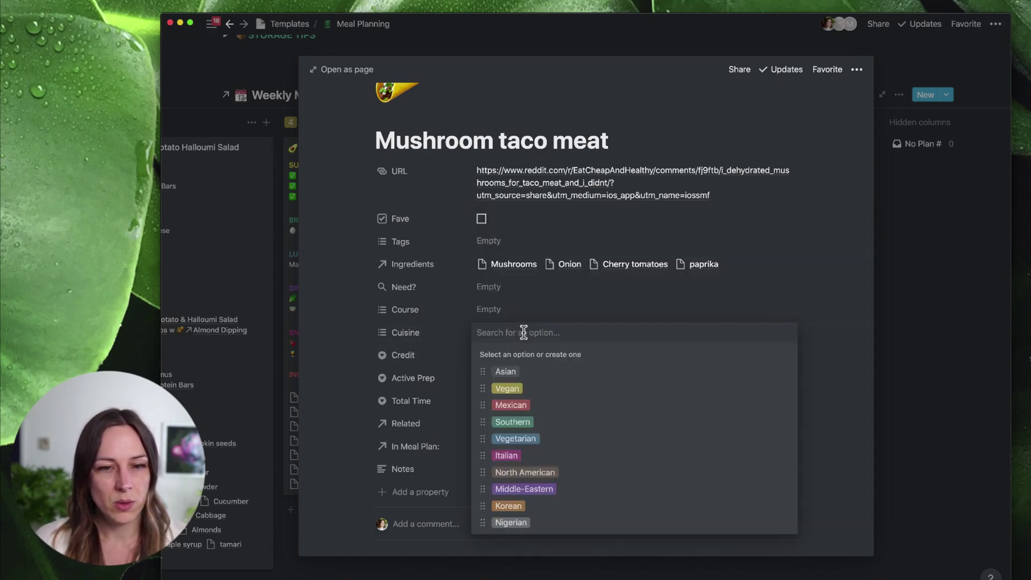
left_click(511, 405)
key("Escape")
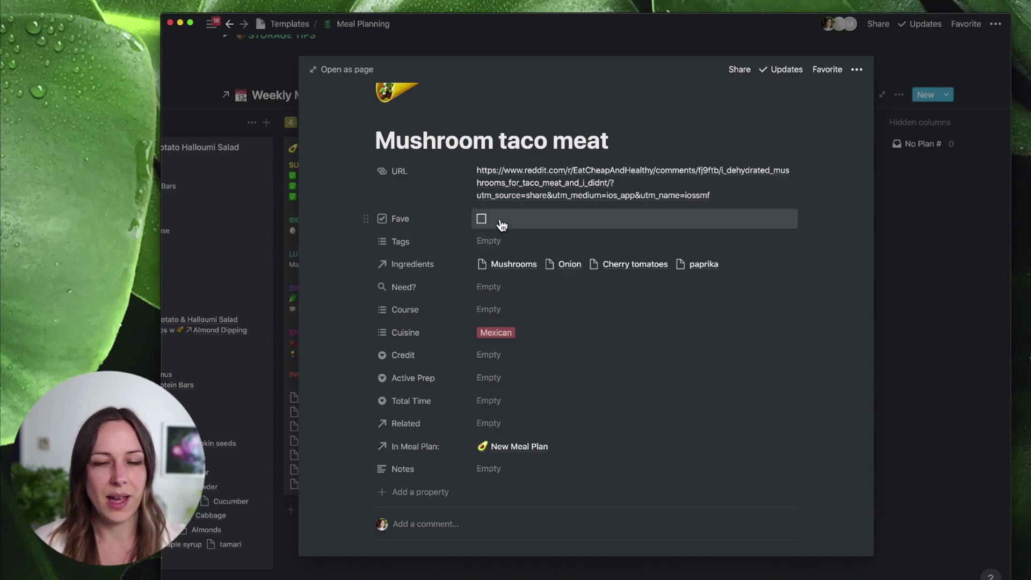
- Open the linked New Meal Plan from the In Meal Plan field
scroll(569, 397, "up", 3)
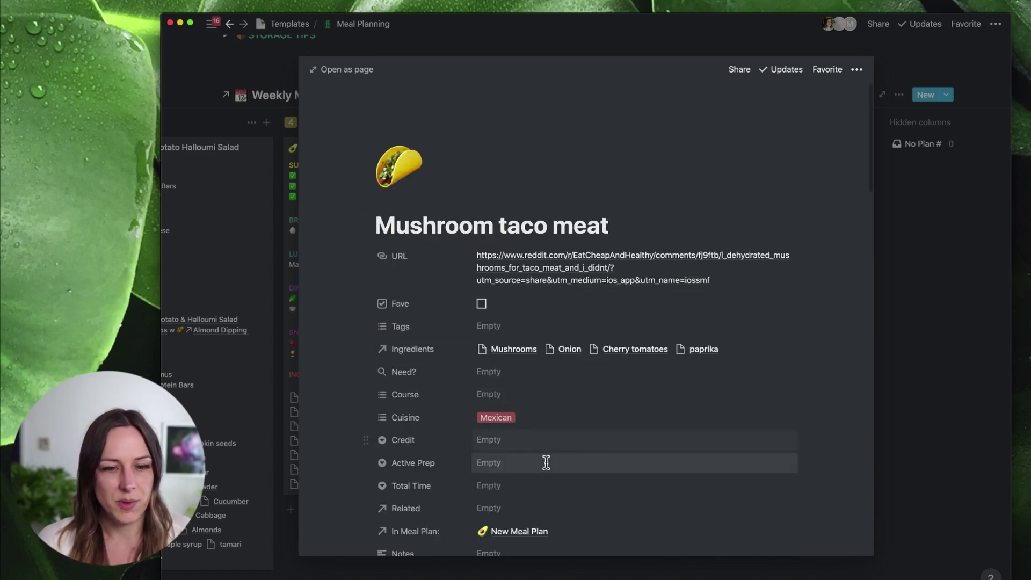
left_click(524, 532)
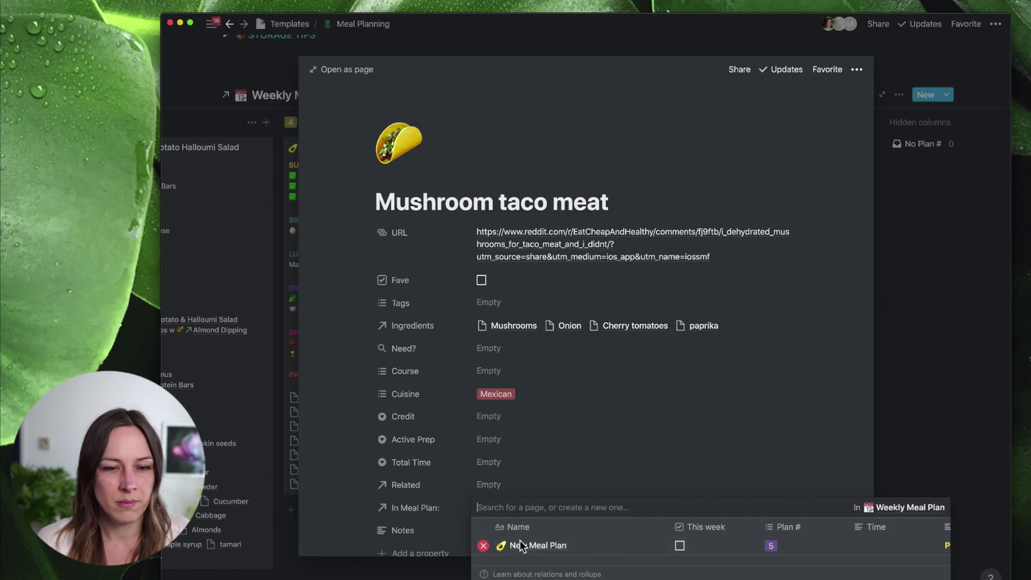
left_click(532, 546)
- Enter the pancake mix task in Prep with default text colour and no bold
scroll(576, 486, "down", 5)
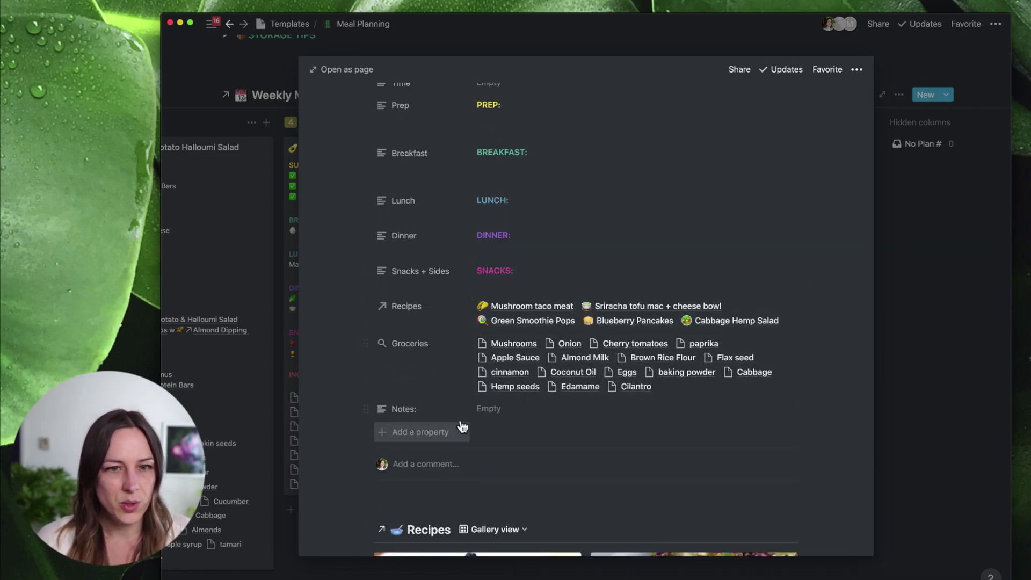
scroll(559, 362, "up", 3)
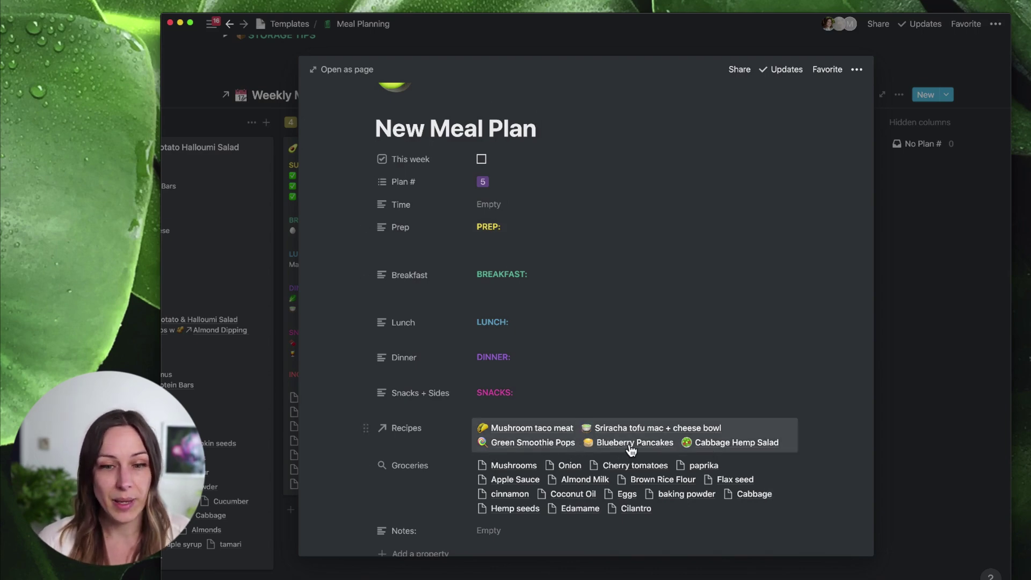
left_click(509, 233)
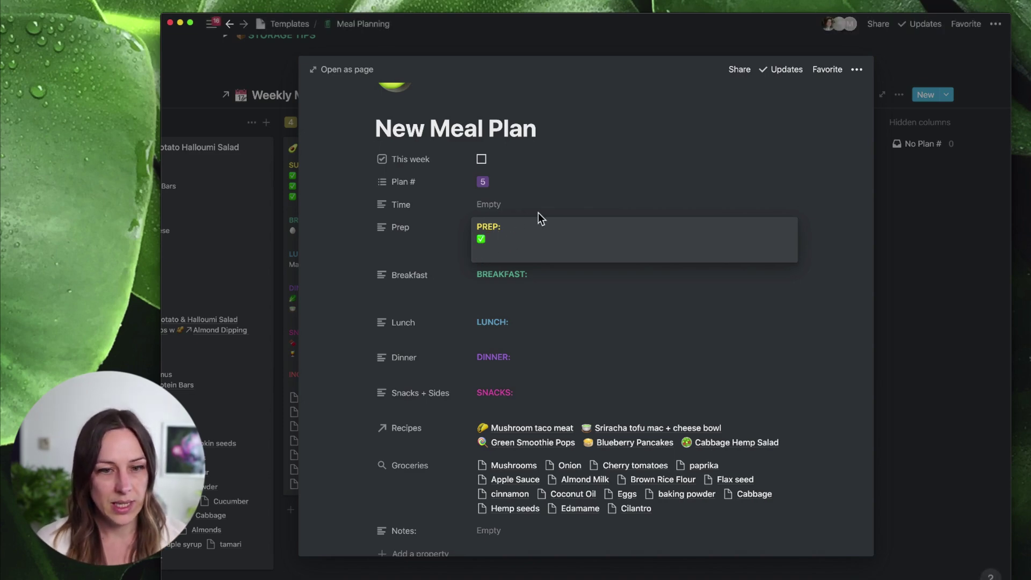
type("Prep pancake mix")
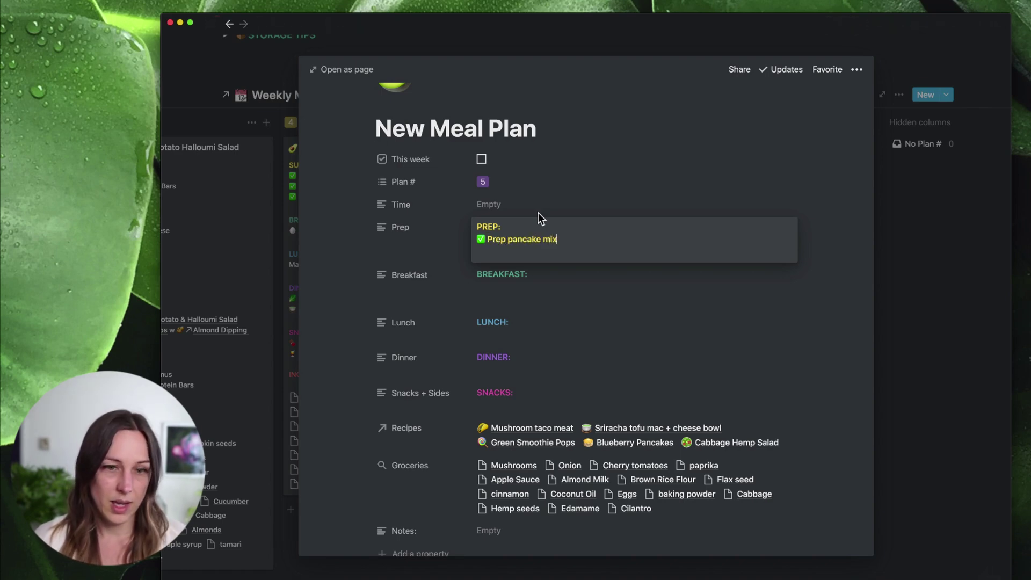
key("shift+super+Left")
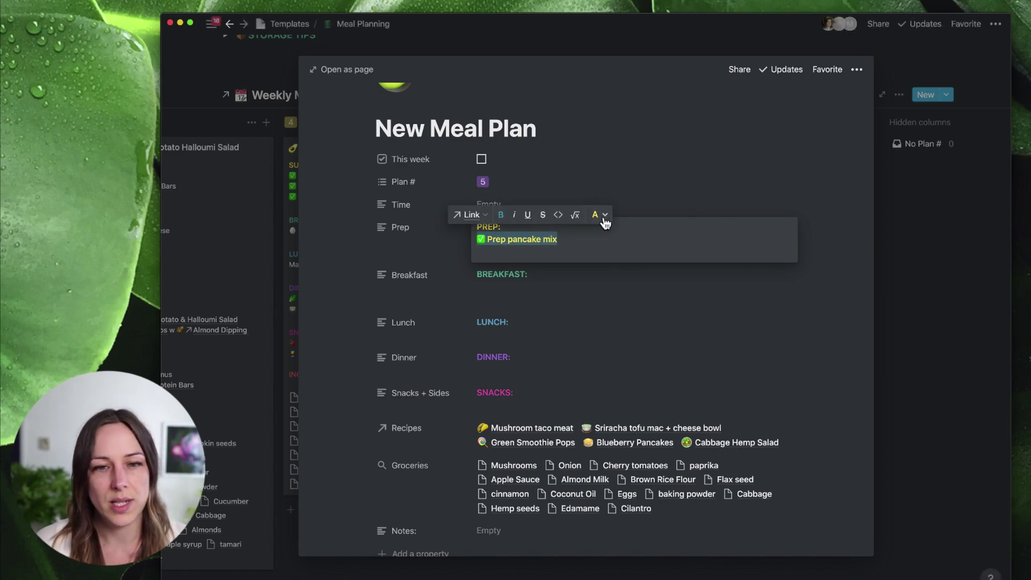
left_click(603, 217)
left_click(587, 215)
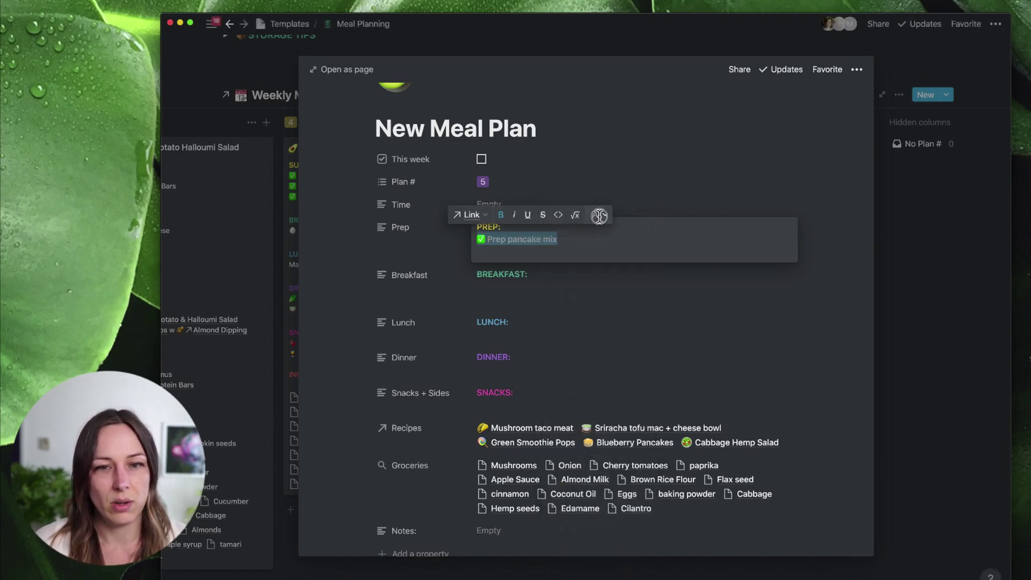
left_click(596, 214)
left_click(589, 253)
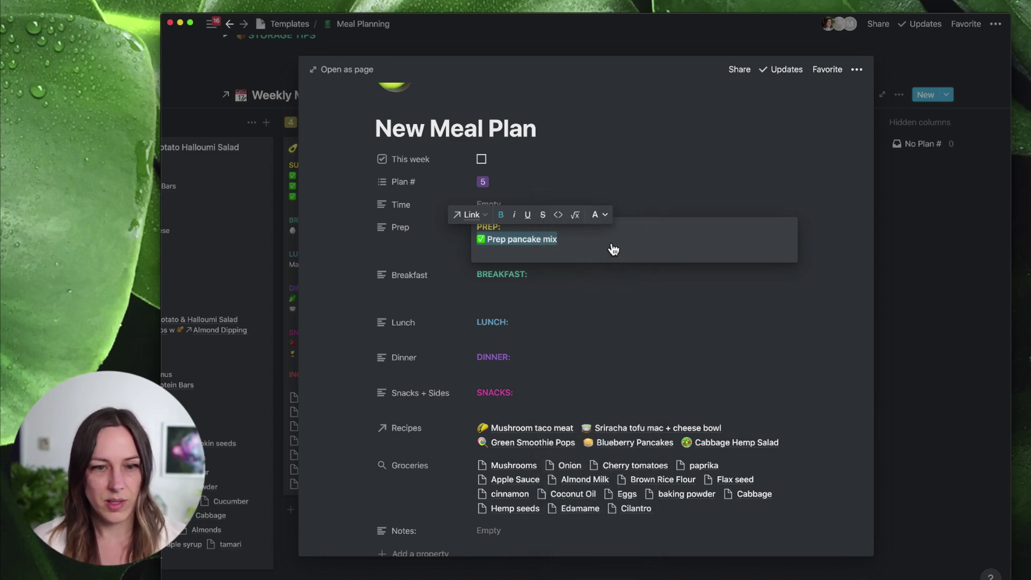
key("super+b")
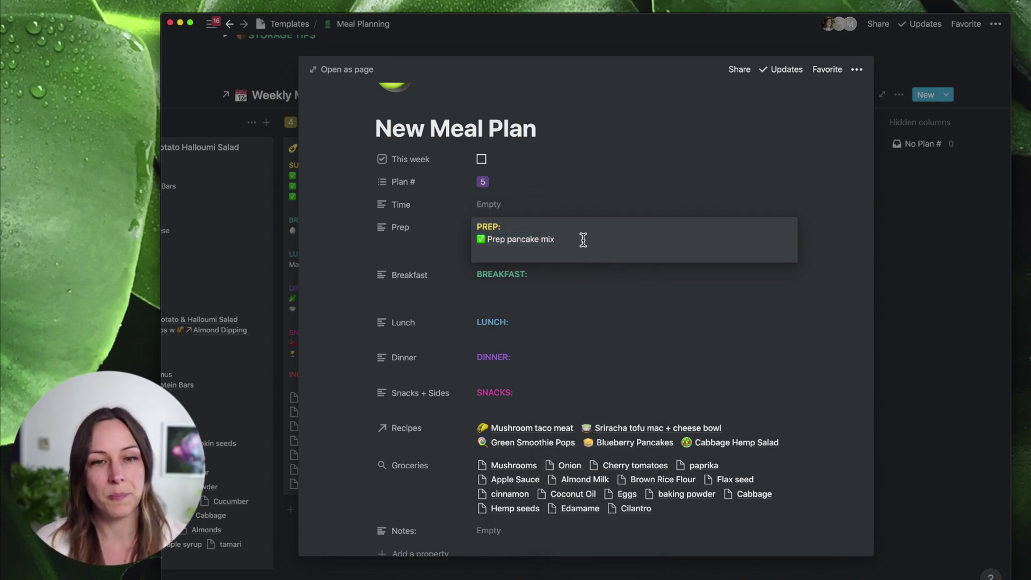
key("super+c")
- Duplicate the task three times, renaming the copies popsicles, cabbage salad and mushroom taco meat
key("Right")
key("shift+Return")
key("super+v")
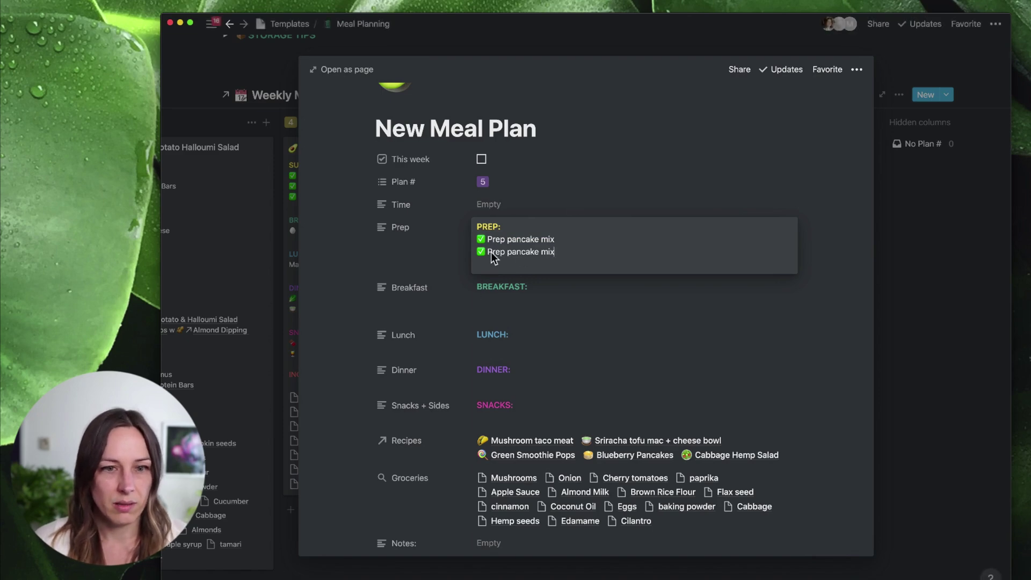
left_click_drag(507, 252, 565, 245)
type("pops")
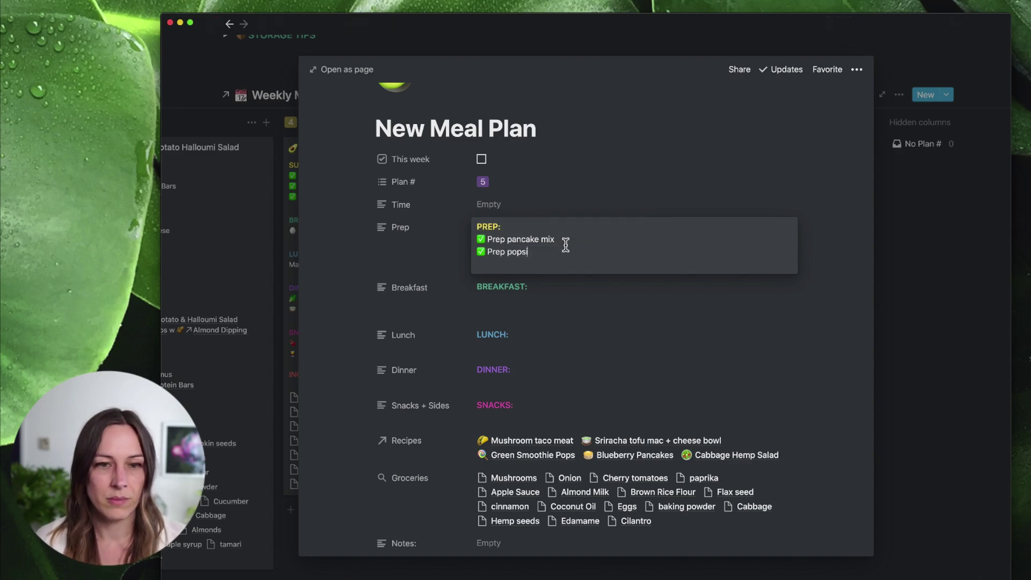
type("icles")
key("Return")
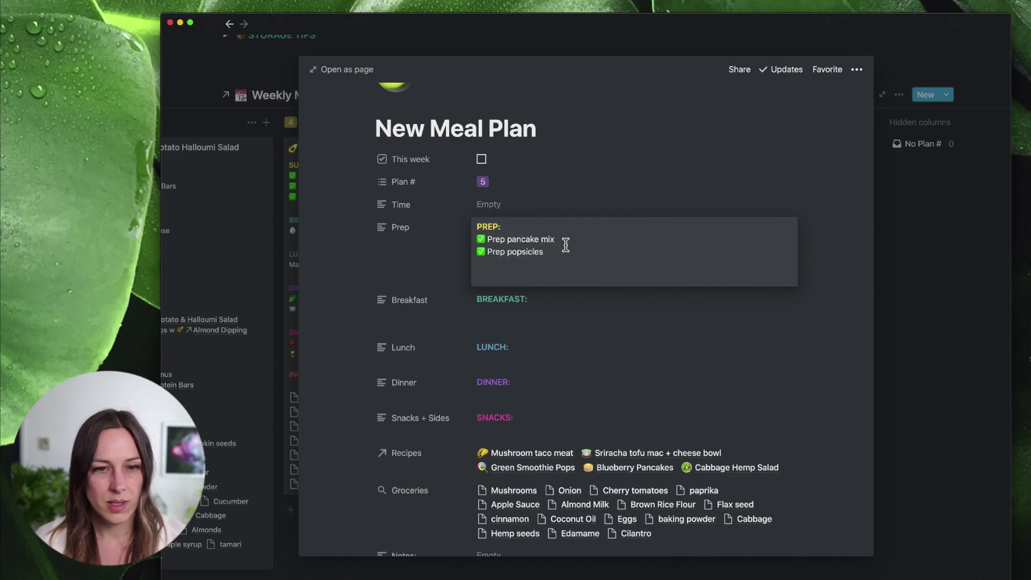
key("ctrl+v")
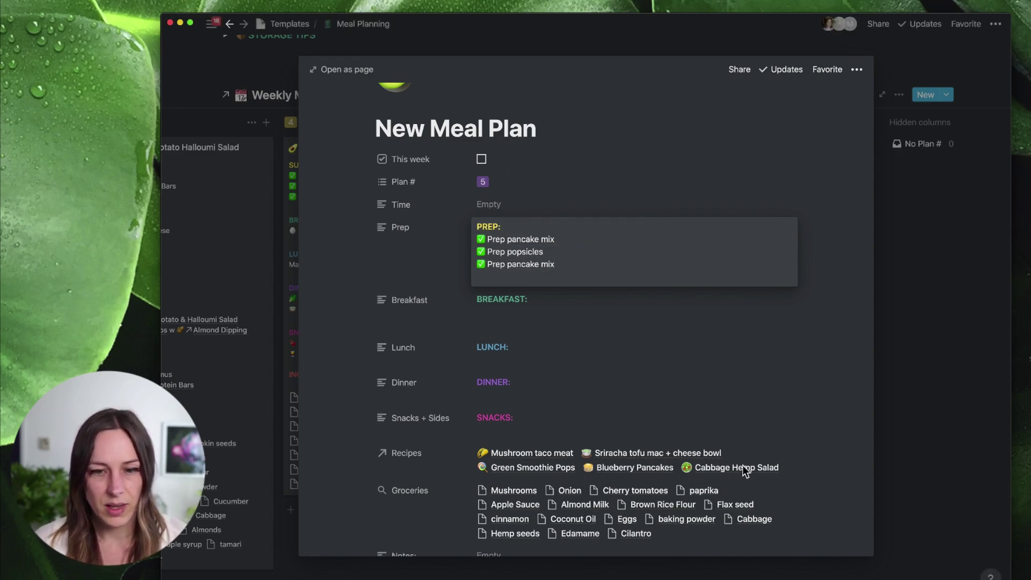
left_click(508, 264, "shift")
type("cabbage")
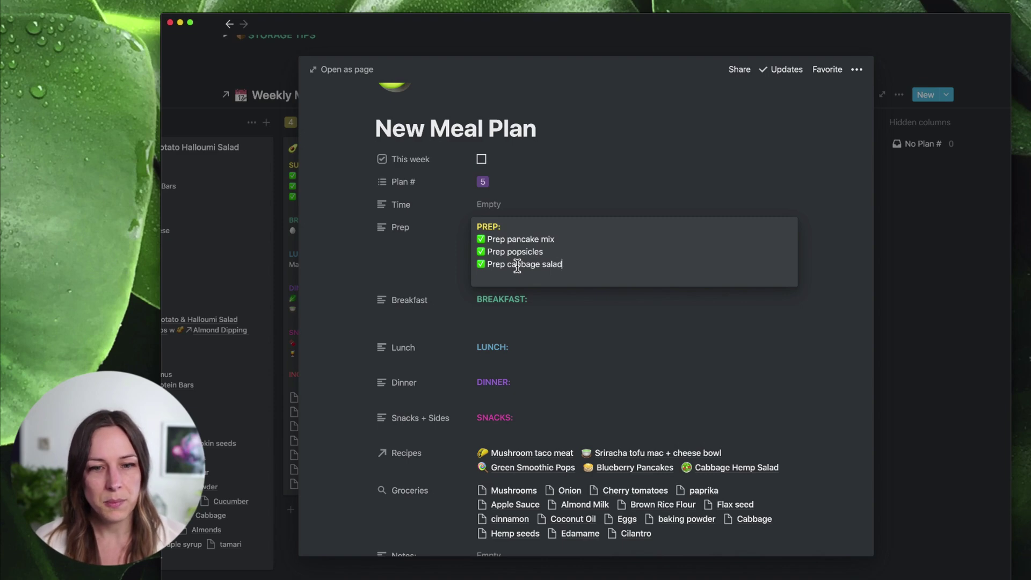
key("Return")
key("ctrl+v")
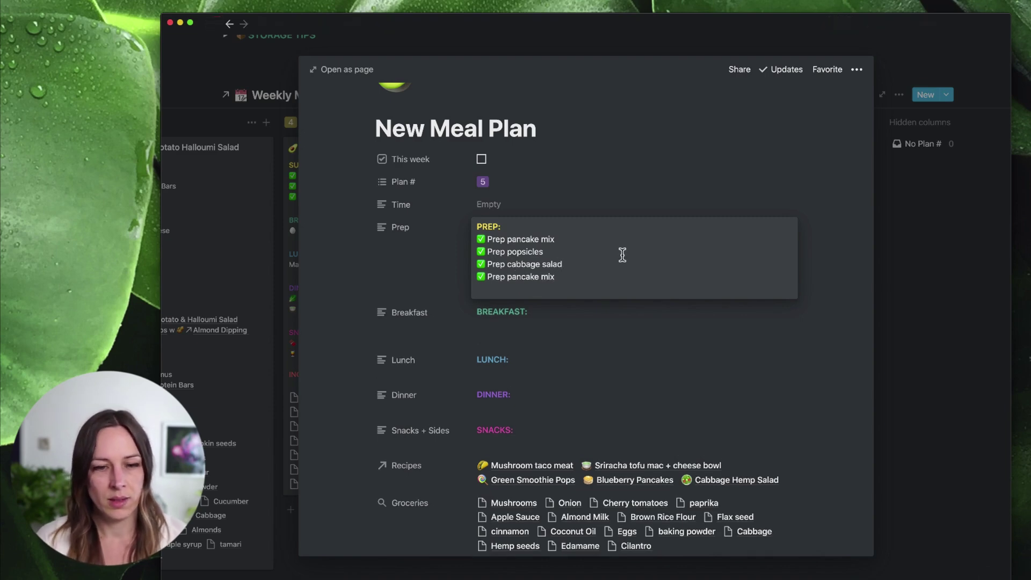
left_click_drag(507, 276, 560, 274)
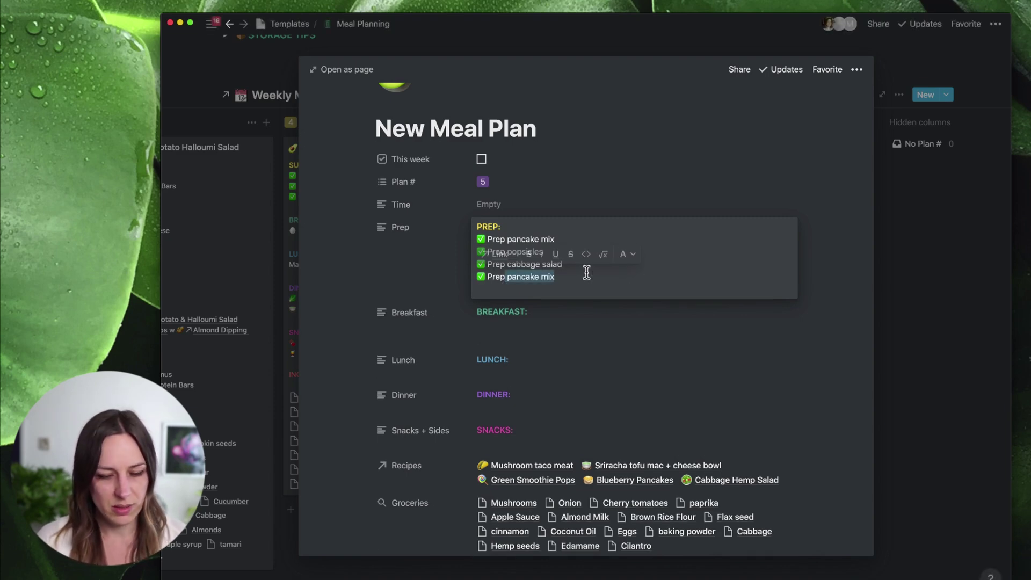
type("mushroom taco")
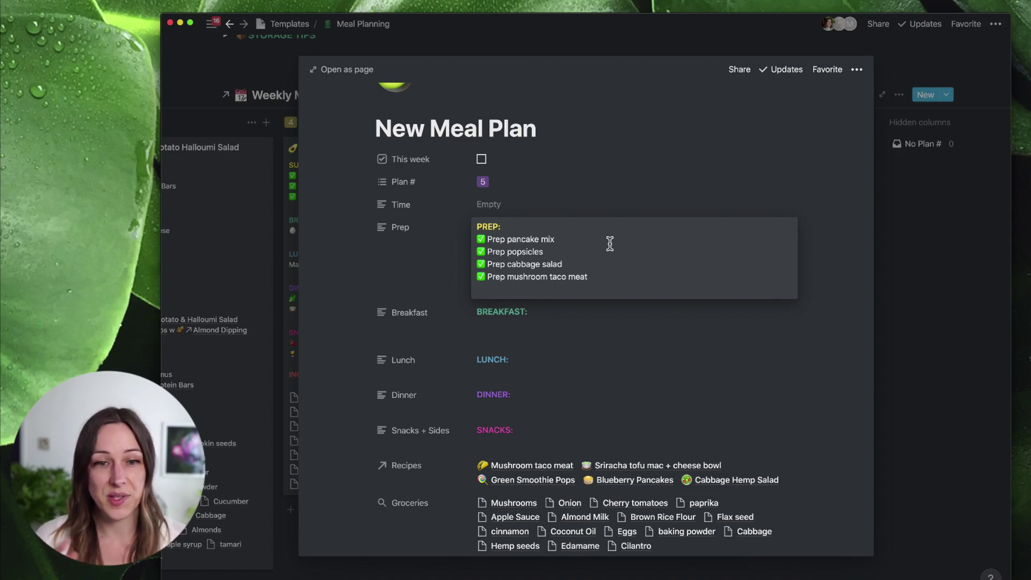
left_click(538, 343)
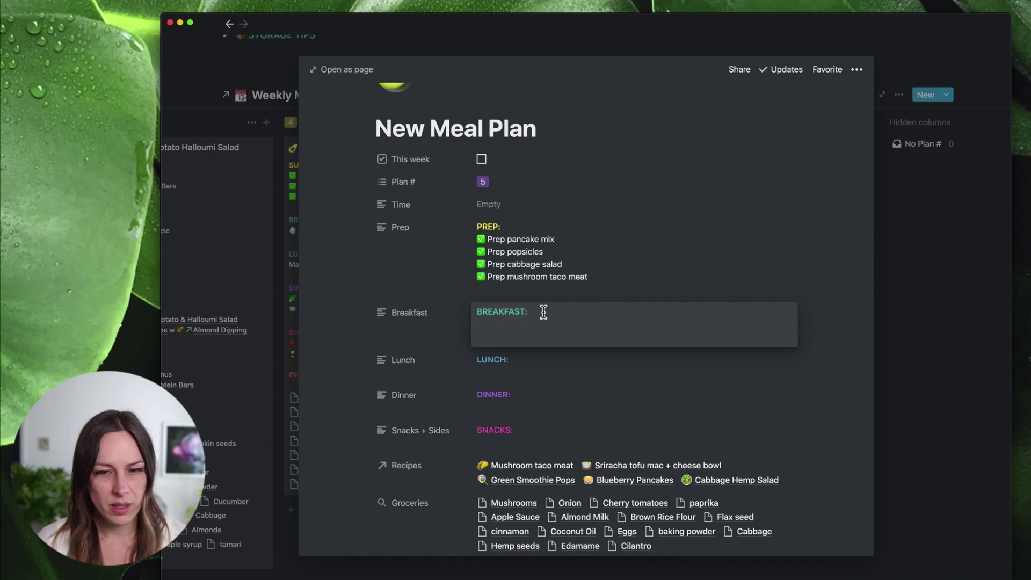
type("@")
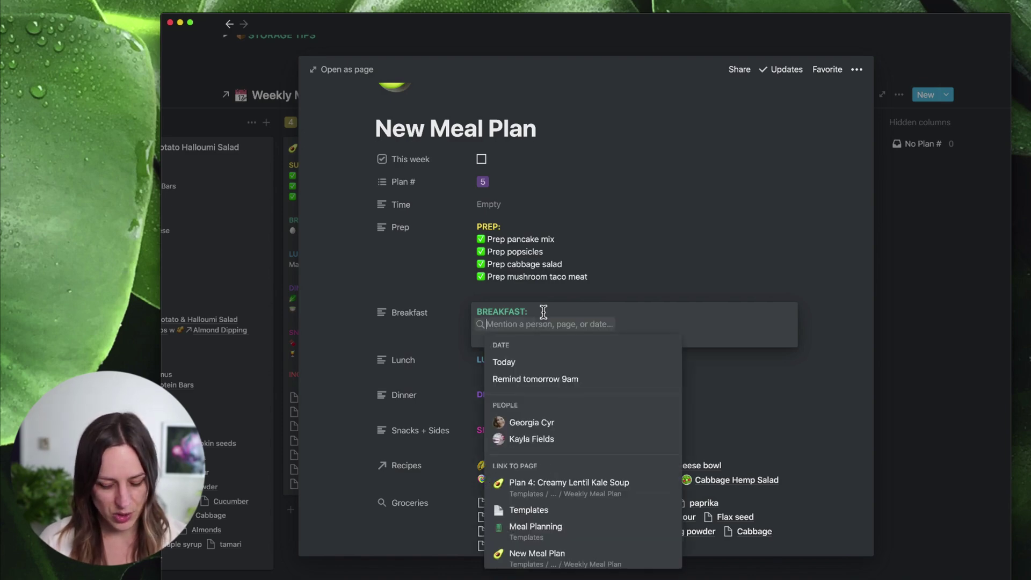
type("blue")
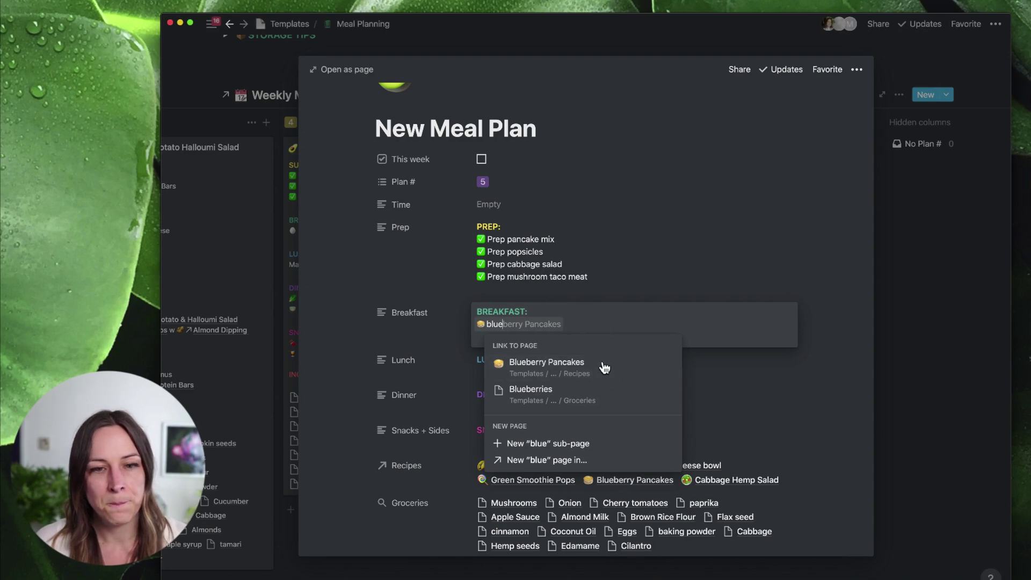
left_click(606, 376)
key("shift+Return")
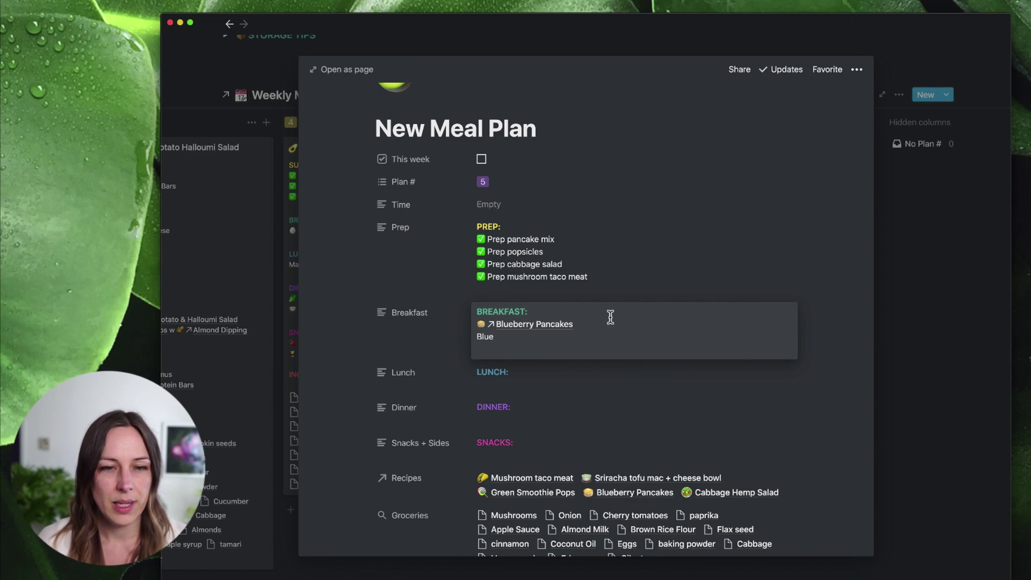
type("Blue")
key("super+shift+Left")
key("BackSpace")
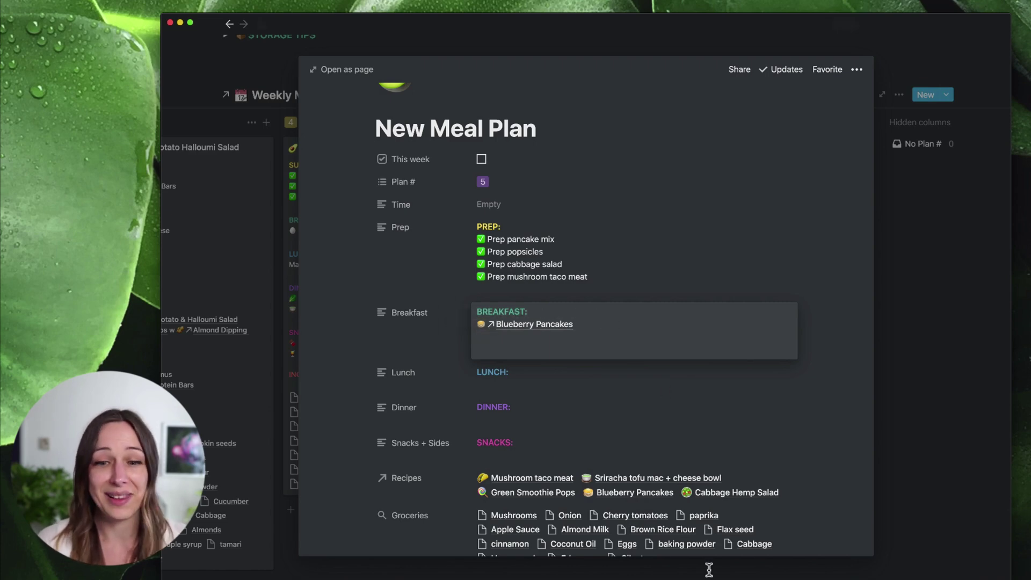
left_click(742, 370)
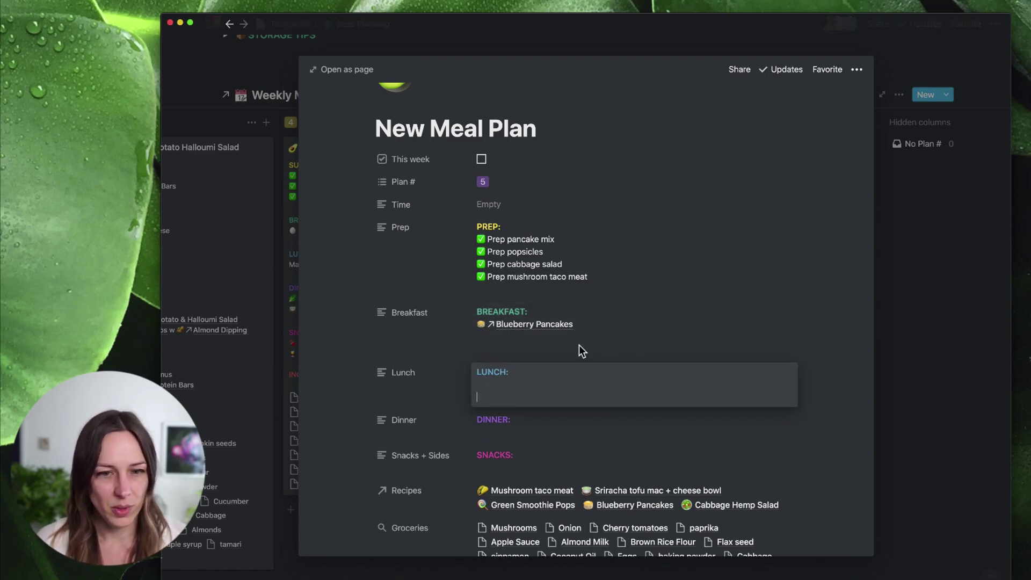
type("@cabbage")
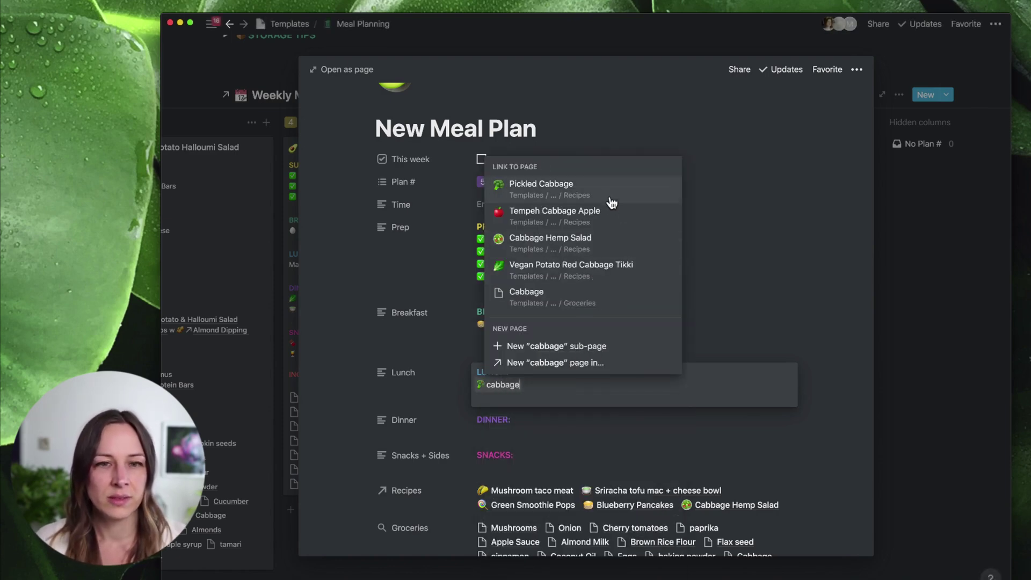
left_click(610, 244)
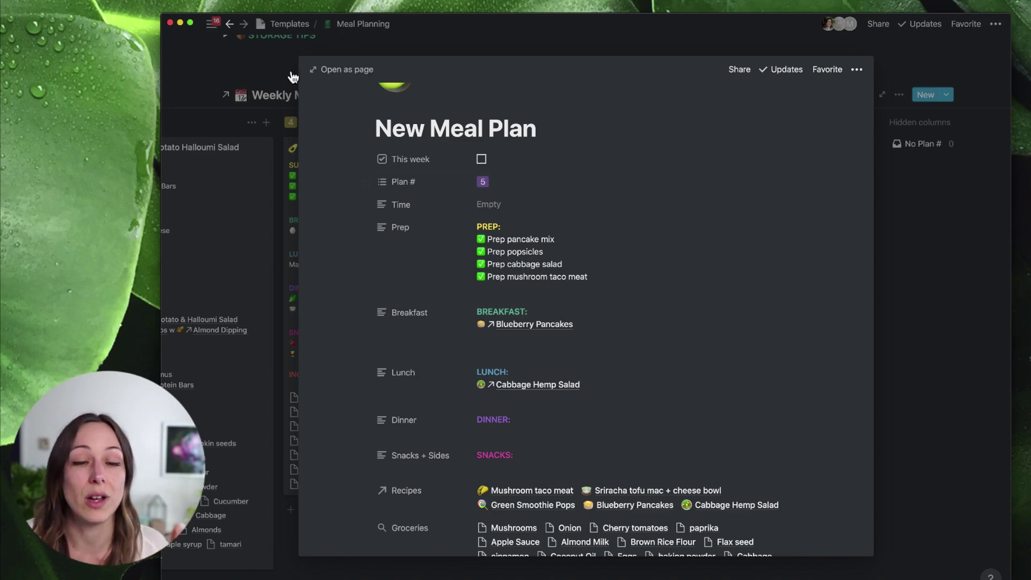
- Close the peek and open the New Meal Plan as a full page
scroll(653, 257, "down", 3)
scroll(668, 248, "down", 6)
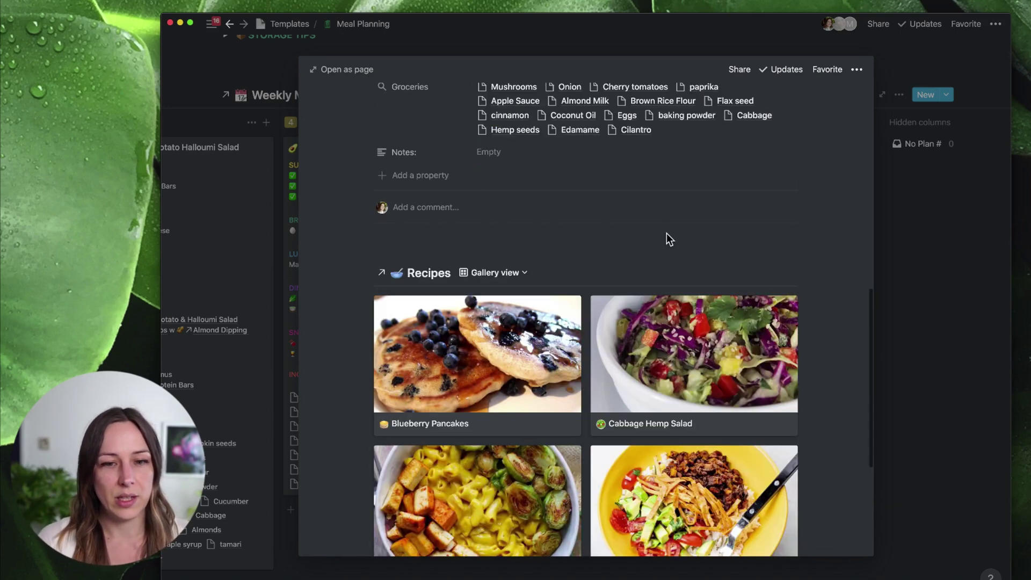
scroll(613, 290, "down", 4)
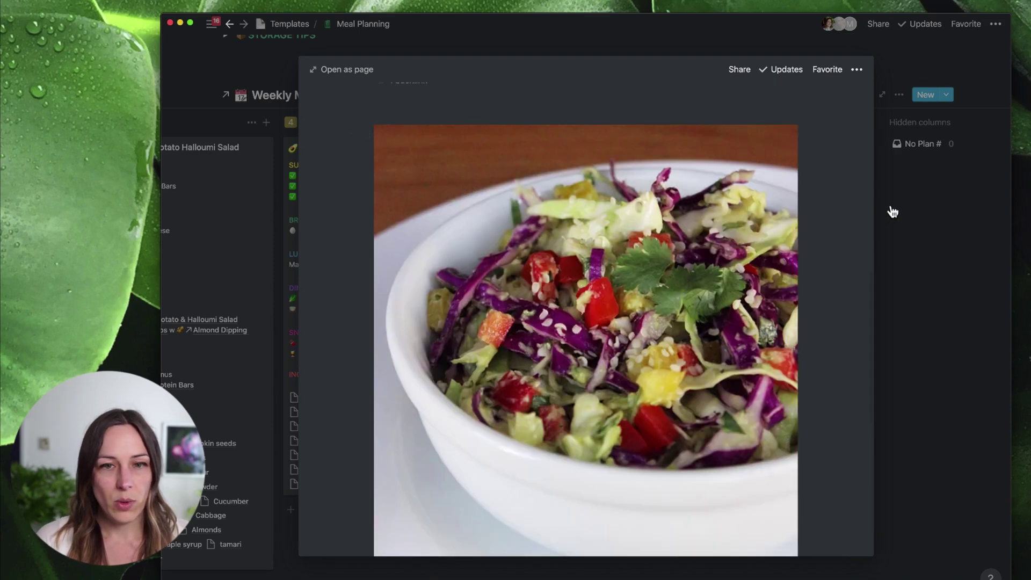
left_click(891, 210)
left_click(584, 170)
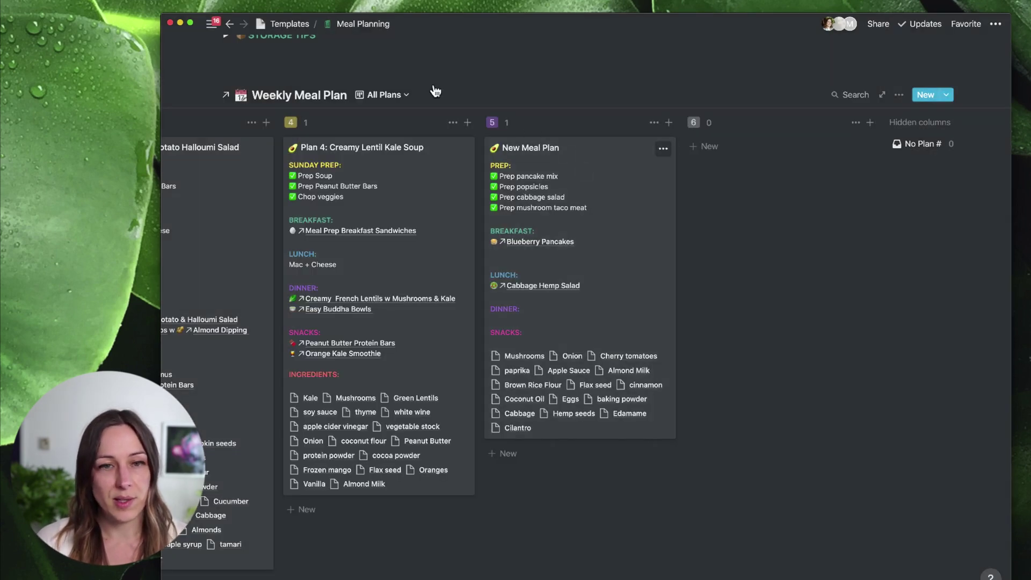
left_click(359, 71)
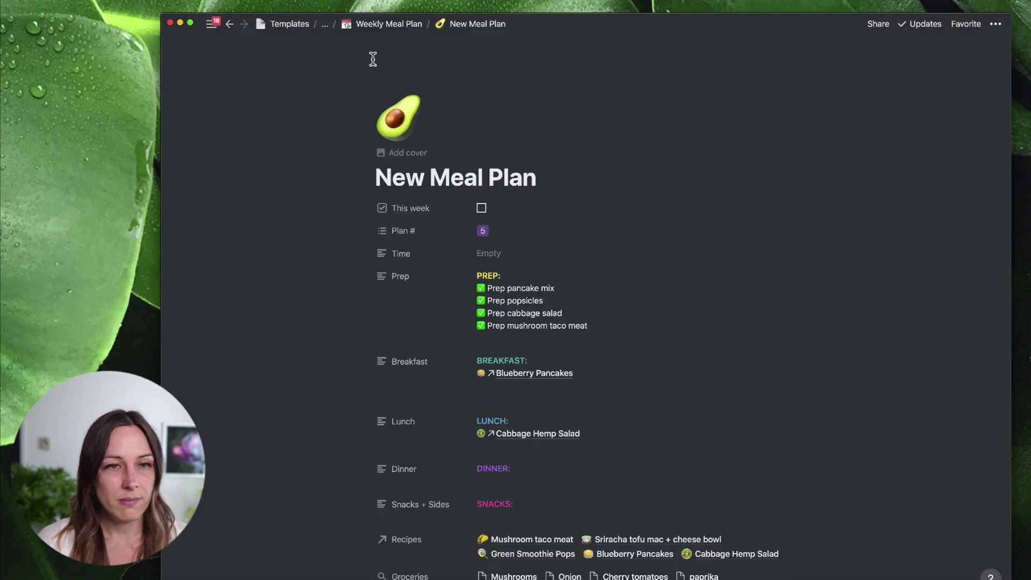
- Preview the Cabbage Hemp Salad and Sriracha tofu mac + cheese bowl recipes in the gallery
scroll(873, 253, "down", 10)
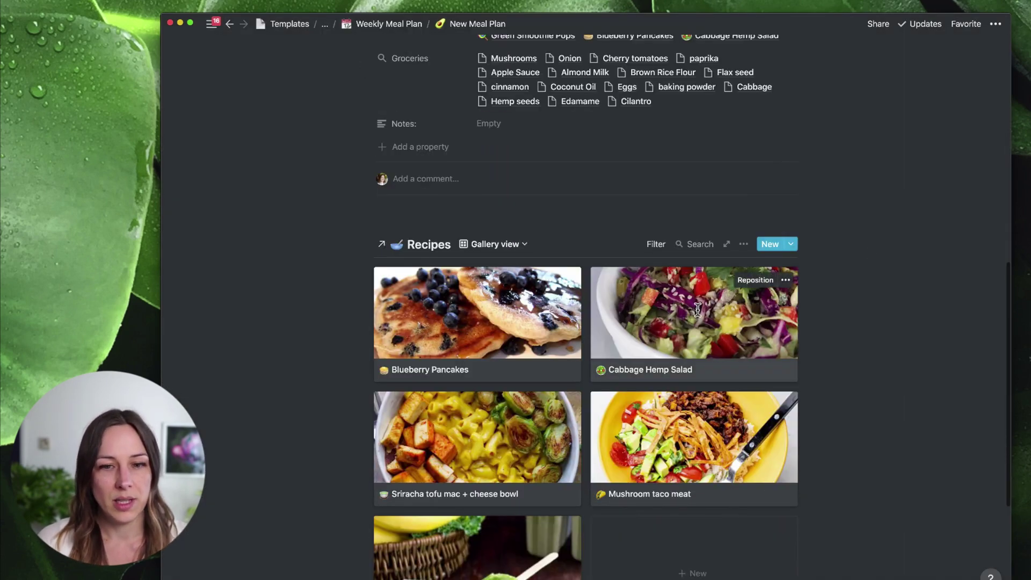
left_click(698, 310)
scroll(537, 291, "down", 10)
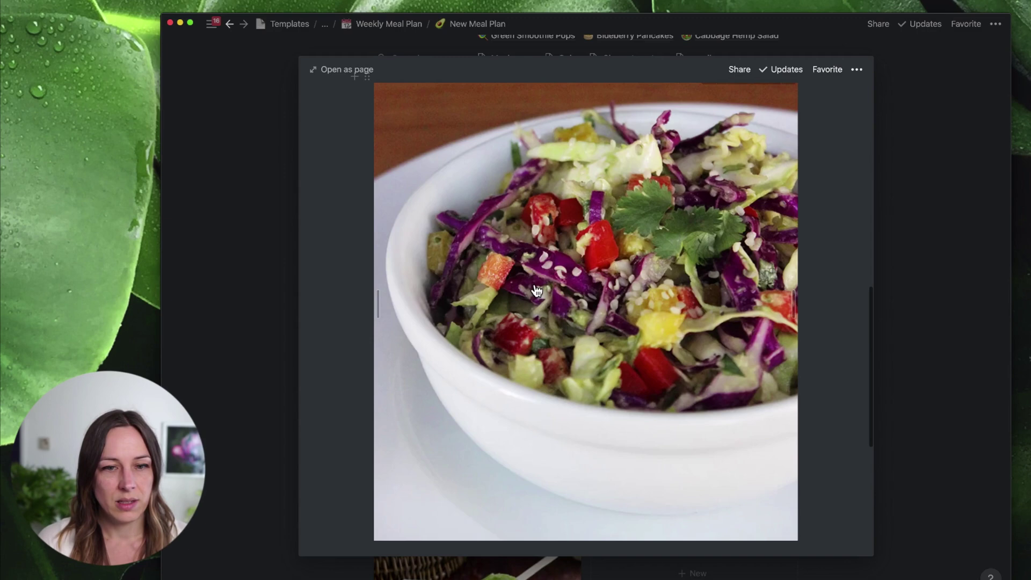
scroll(537, 291, "down", 6)
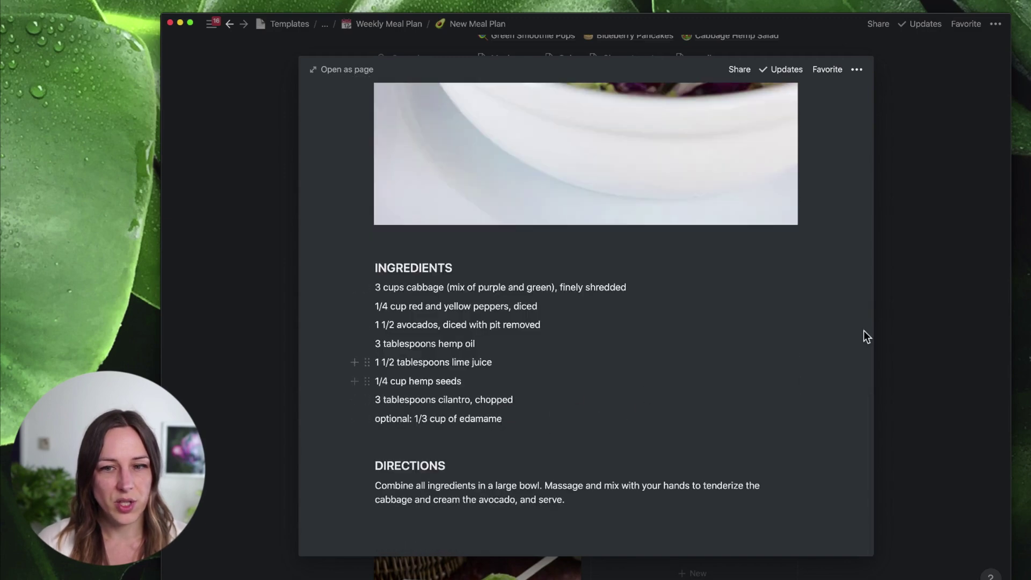
left_click(901, 315)
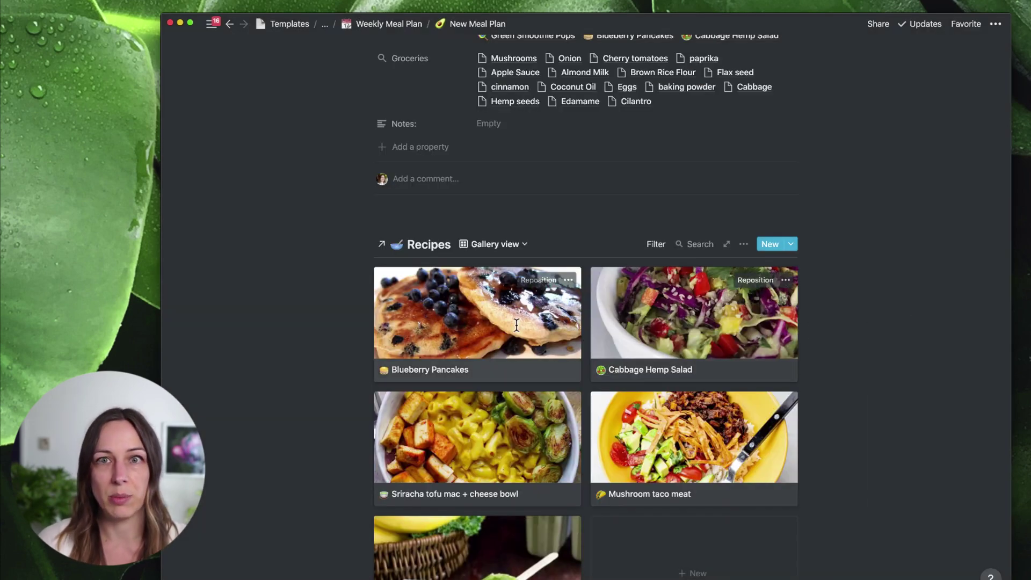
left_click(478, 438)
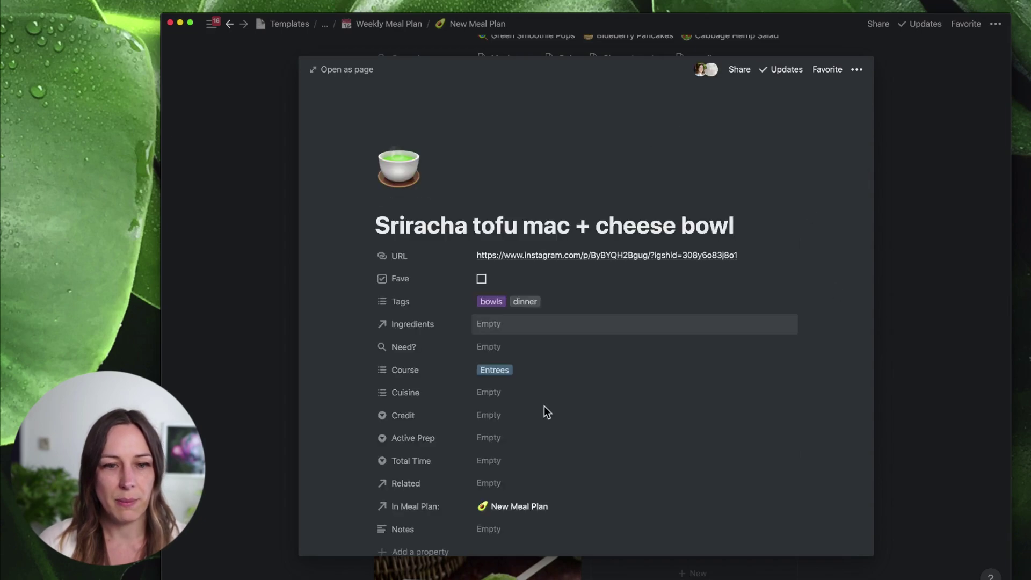
scroll(747, 338, "down", 10)
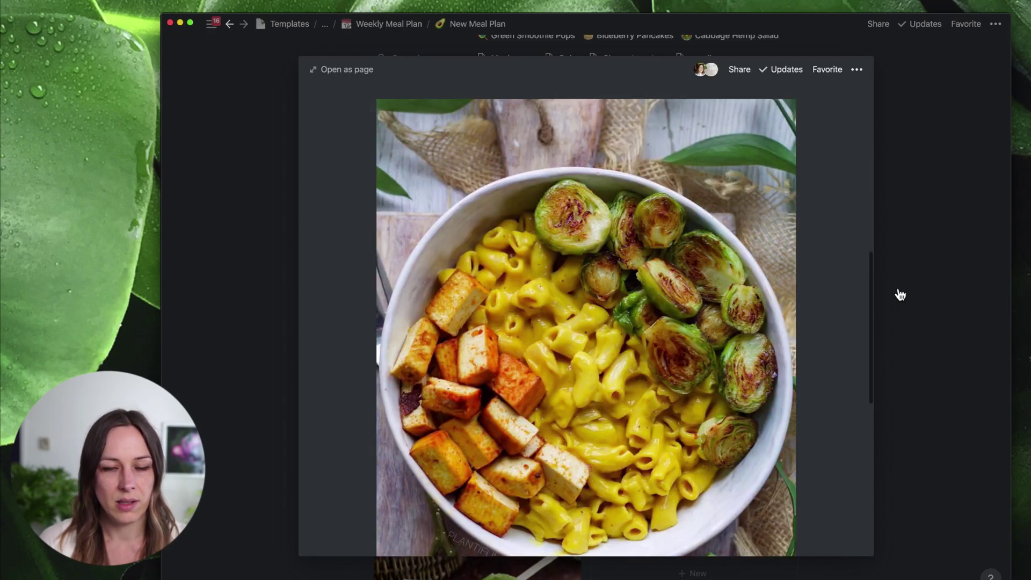
left_click(901, 294)
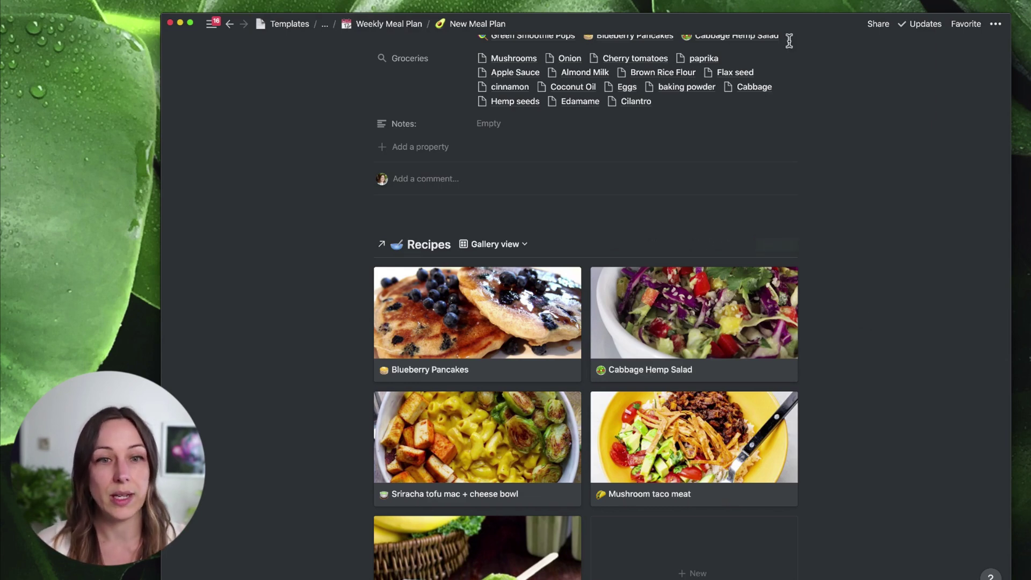
- Return to the Meal Planning page through the breadcrumb path
left_click(325, 25)
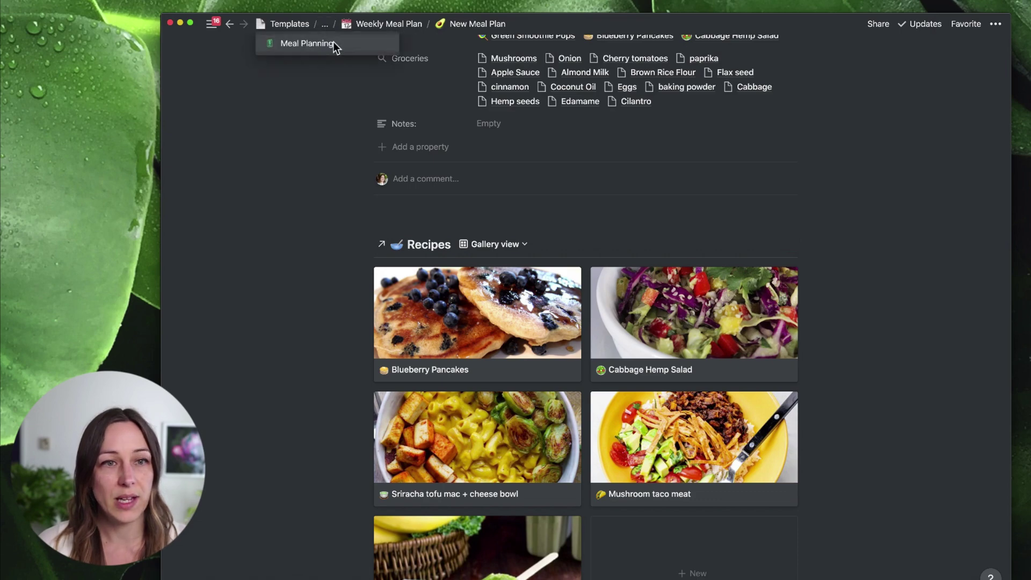
left_click(330, 43)
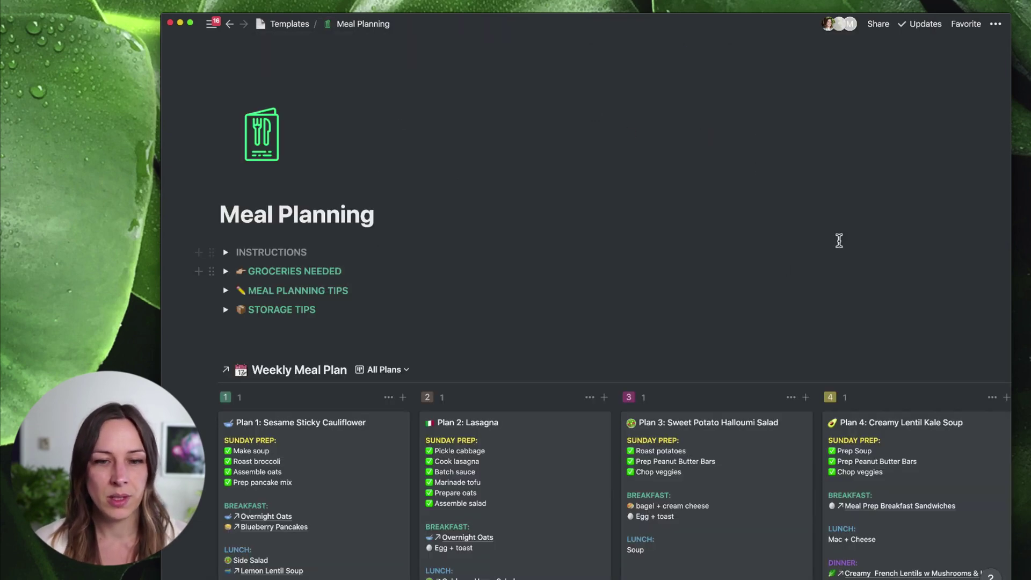
scroll(838, 237, "down", 3)
scroll(839, 226, "down", 5)
scroll(839, 227, "up", 3)
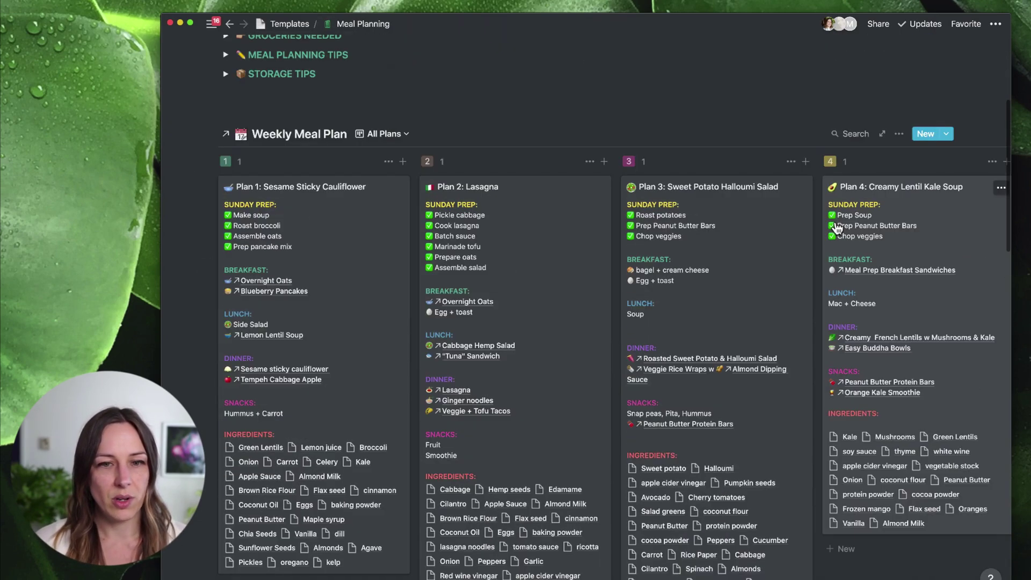
- Scroll the board right to group 5 and dismiss the New button's templates list unused
scroll(464, 281, "right", 1)
scroll(732, 261, "right", 5)
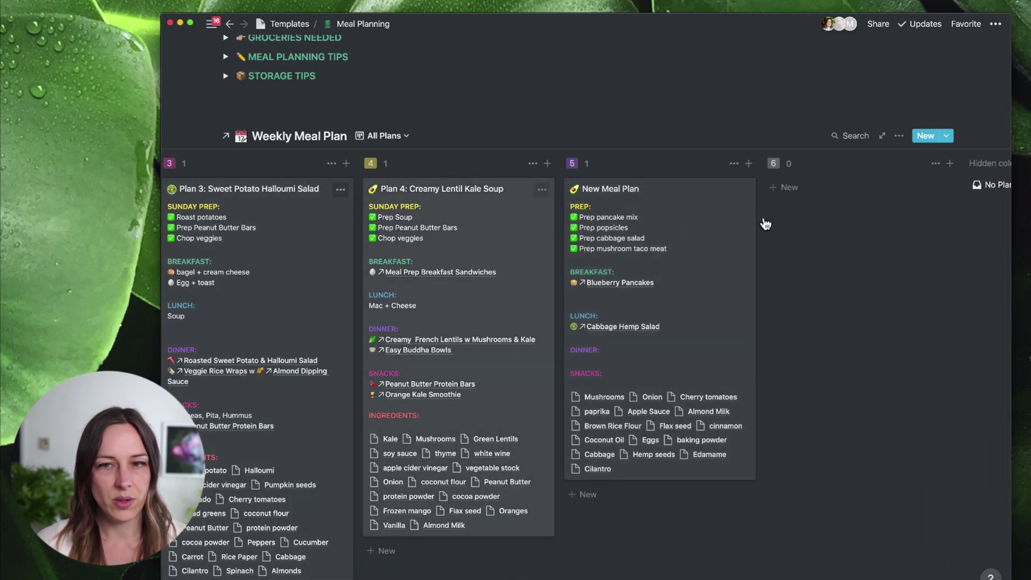
left_click(947, 138)
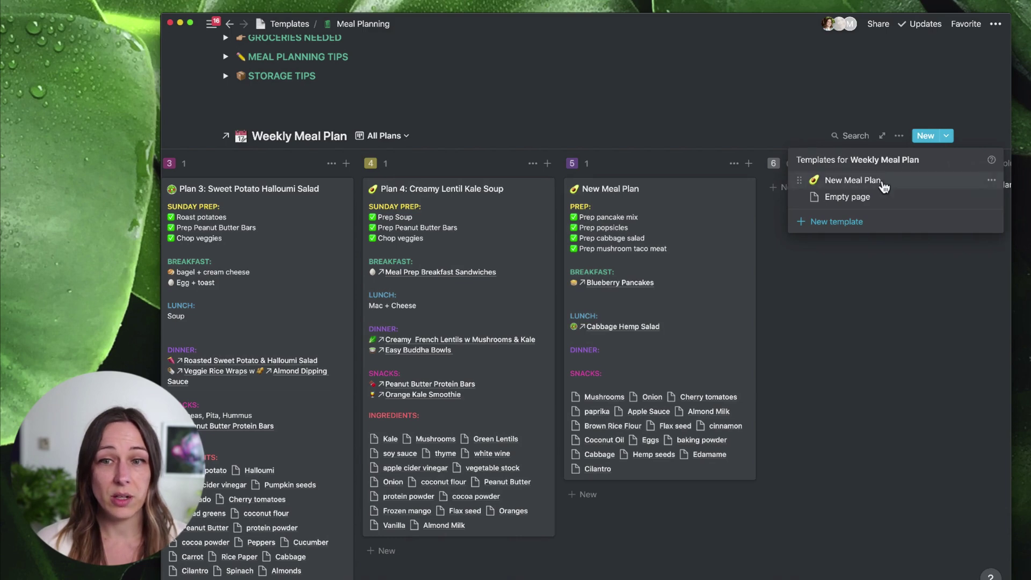
left_click(689, 217)
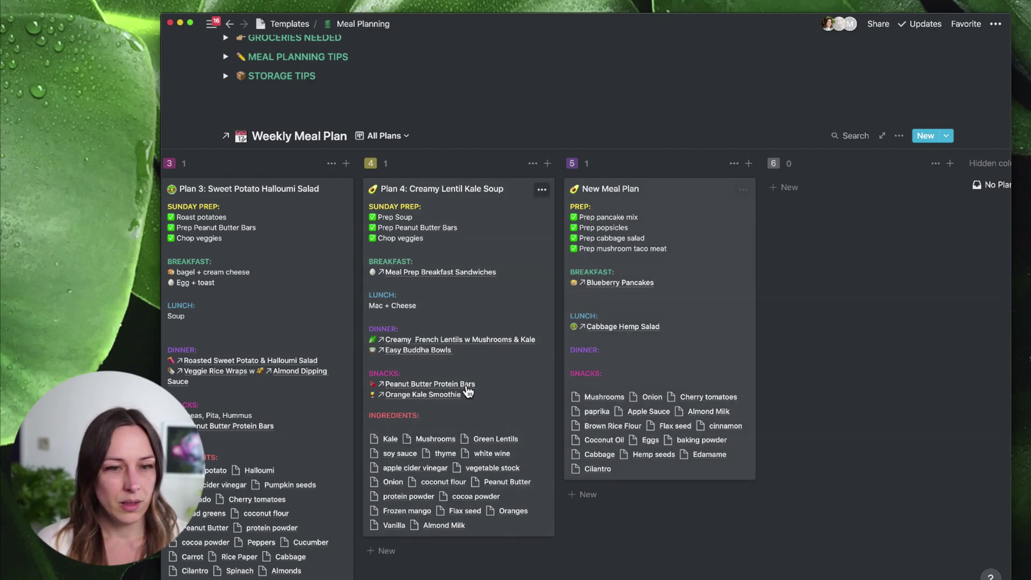
- Delete the blank line after INGREDIENTS: in Plan 4: Creamy Lentil Kale Soup's Snacks + Sides field
left_click(505, 387)
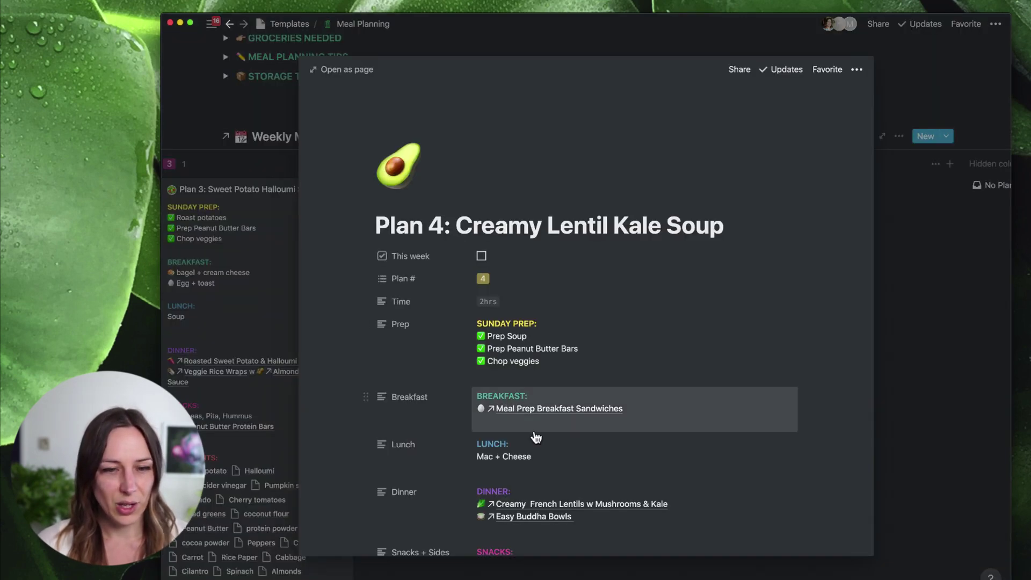
scroll(548, 408, "down", 5)
left_click(547, 453)
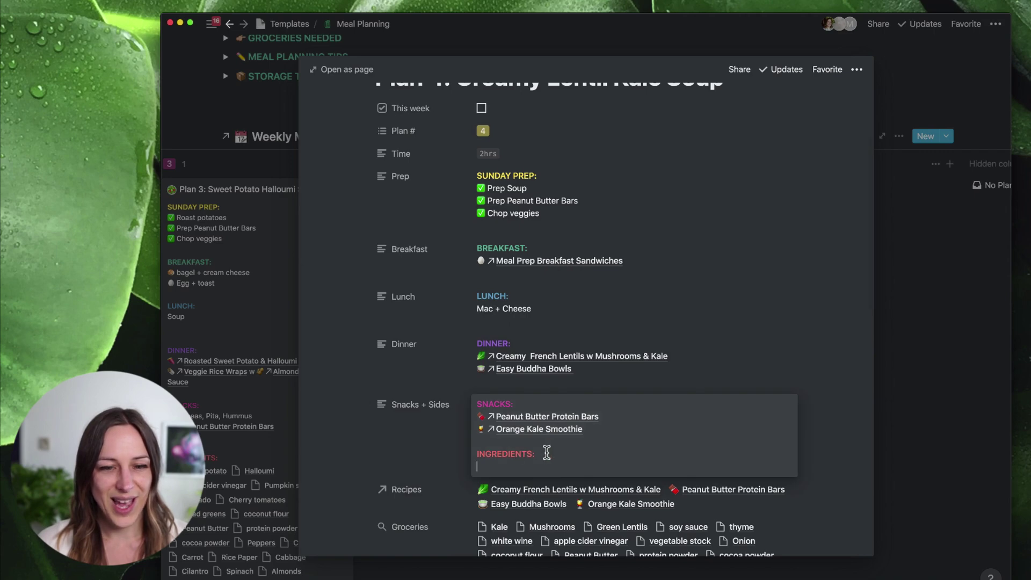
left_click_drag(547, 453, 470, 453)
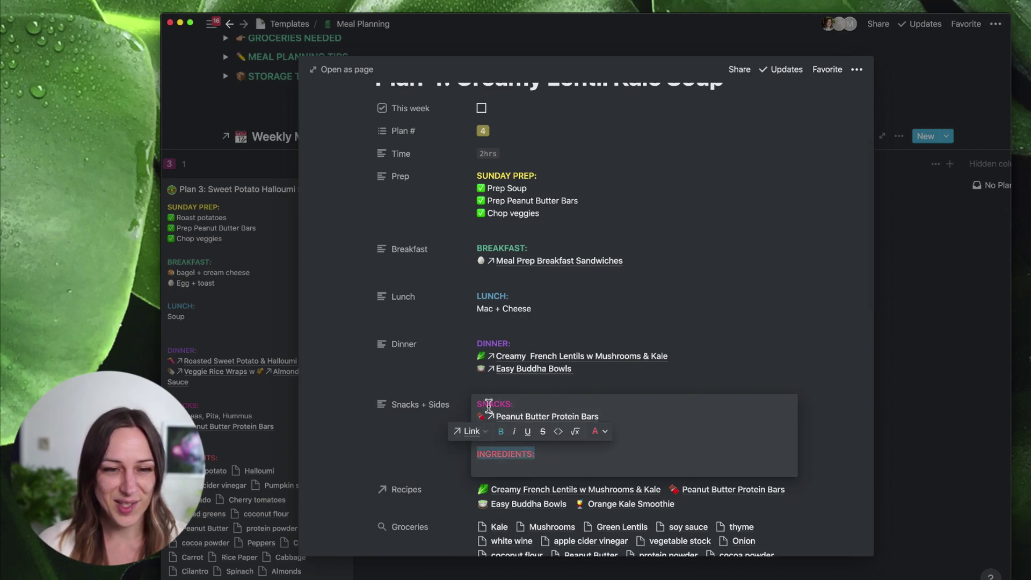
key("Escape")
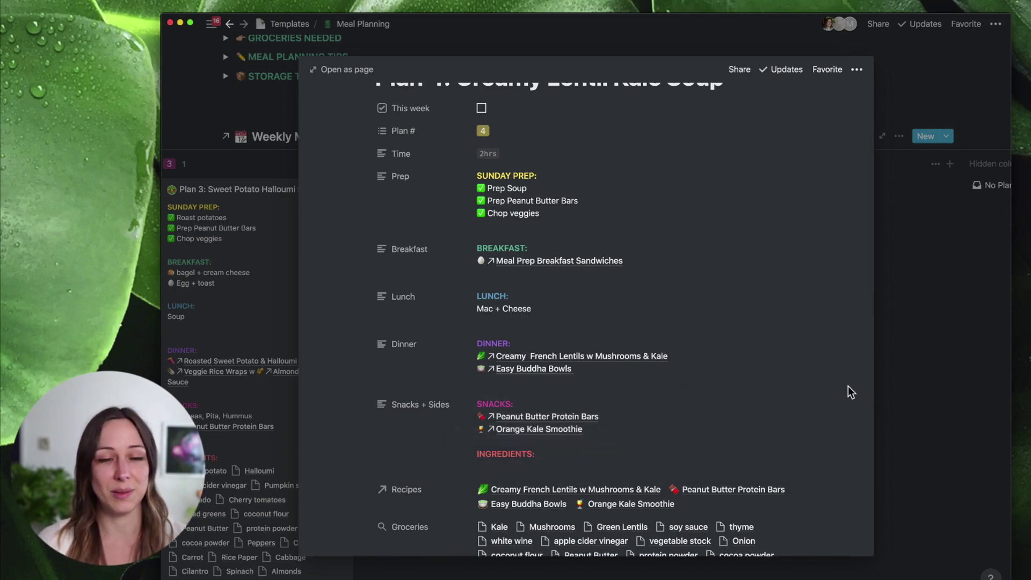
key("Escape")
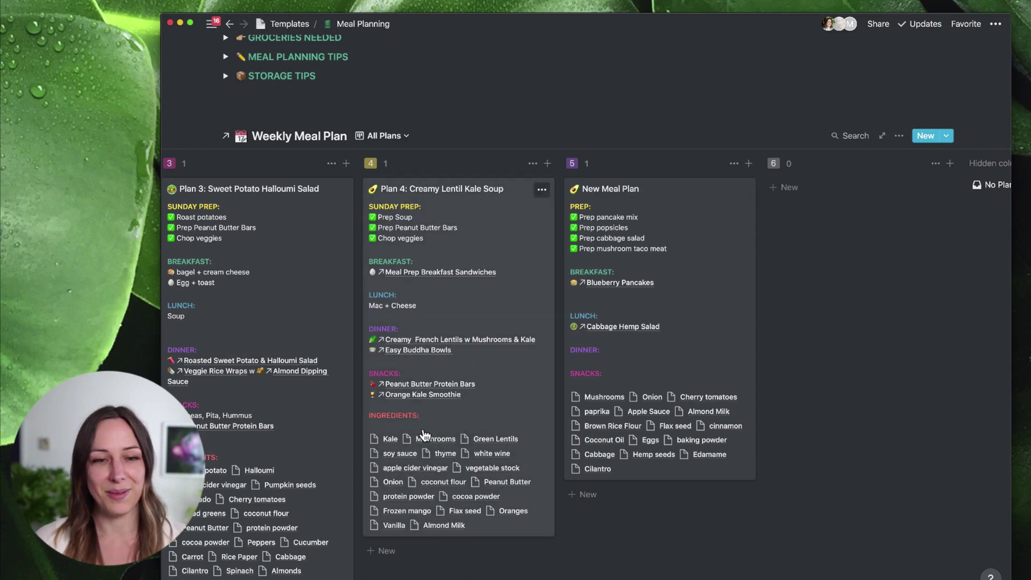
left_click(482, 454)
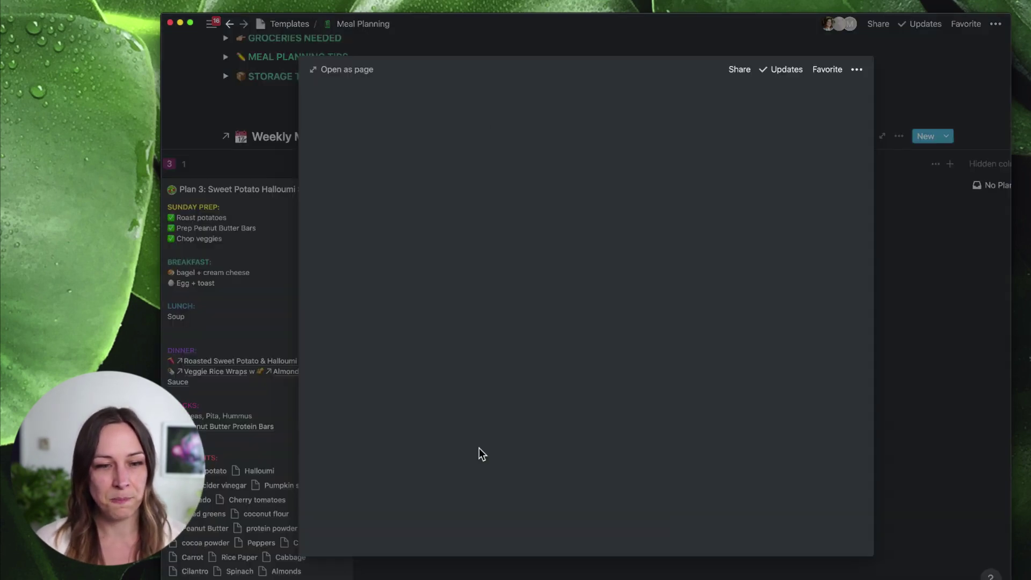
scroll(536, 467, "down", 5)
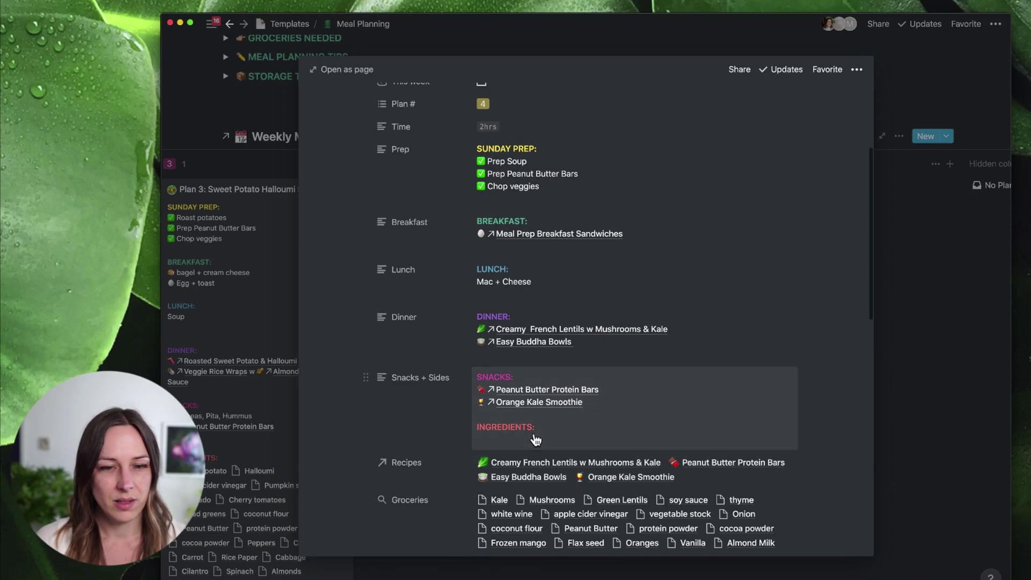
left_click(532, 437)
key("BackSpace")
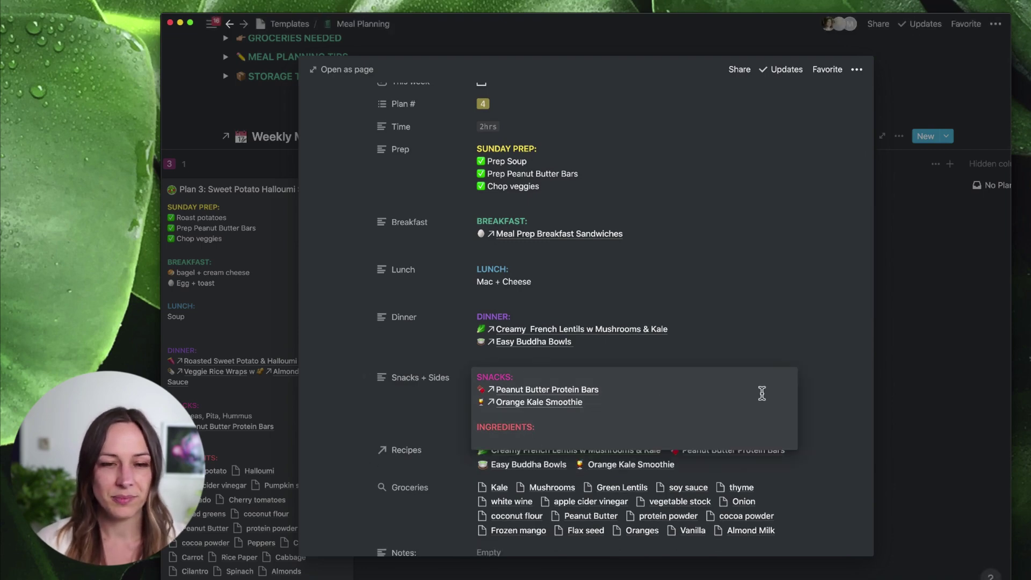
left_click(859, 360)
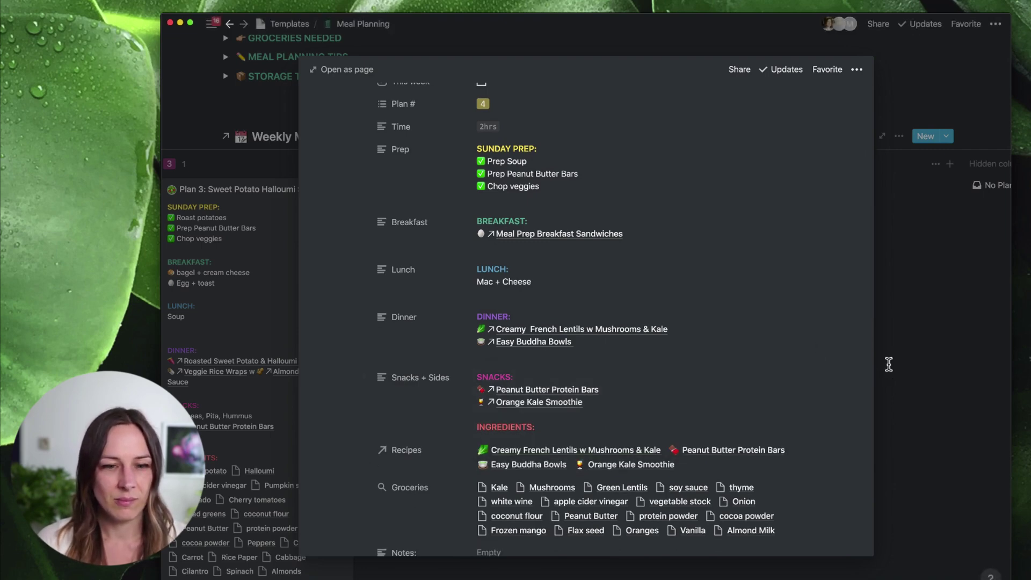
left_click(889, 364)
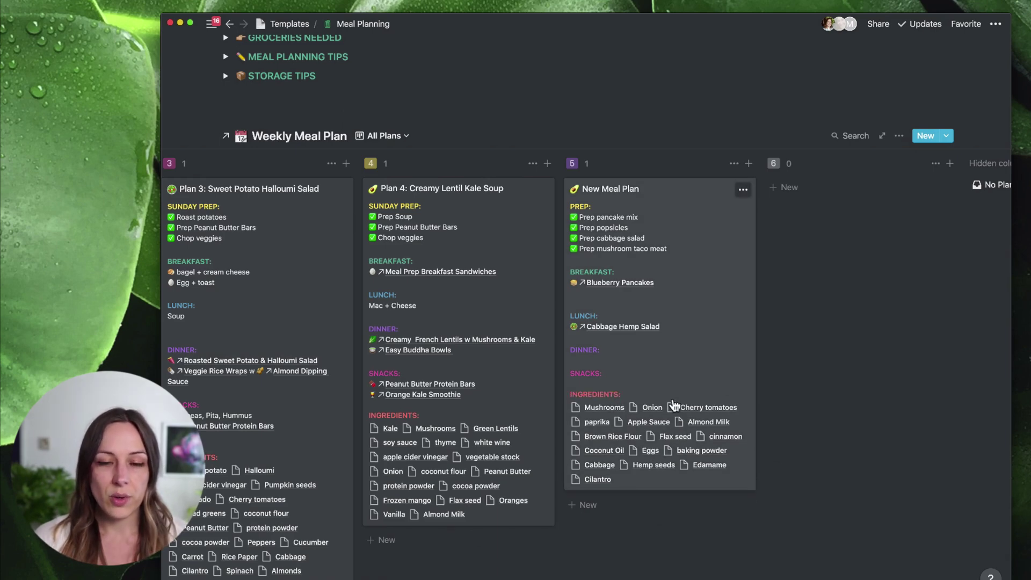
- Set New Meal Plan's Groceries rollup to Recipes › Ingredients with Show unique values
left_click(713, 375)
scroll(571, 340, "down", 4)
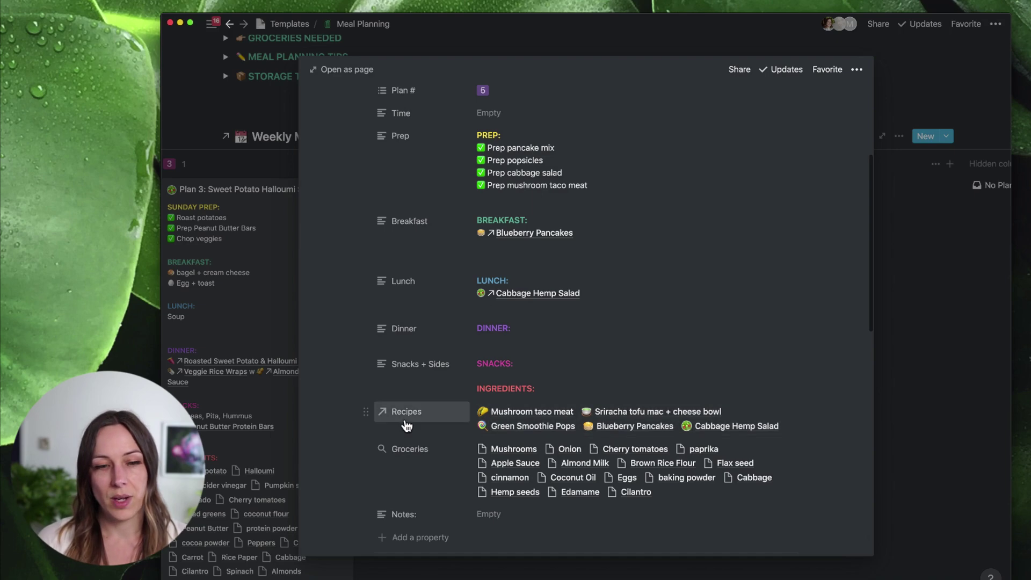
left_click(531, 478)
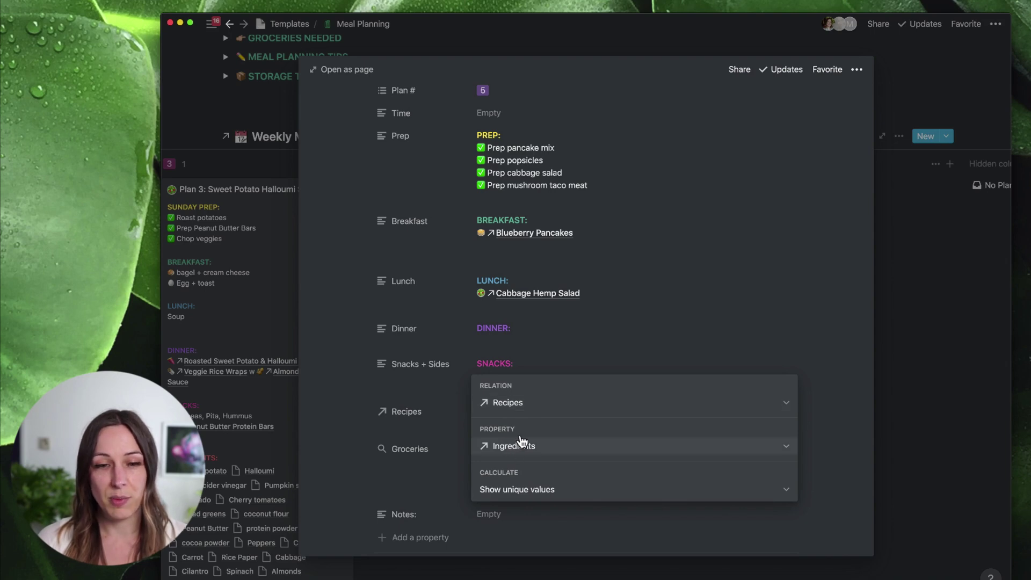
left_click(524, 448)
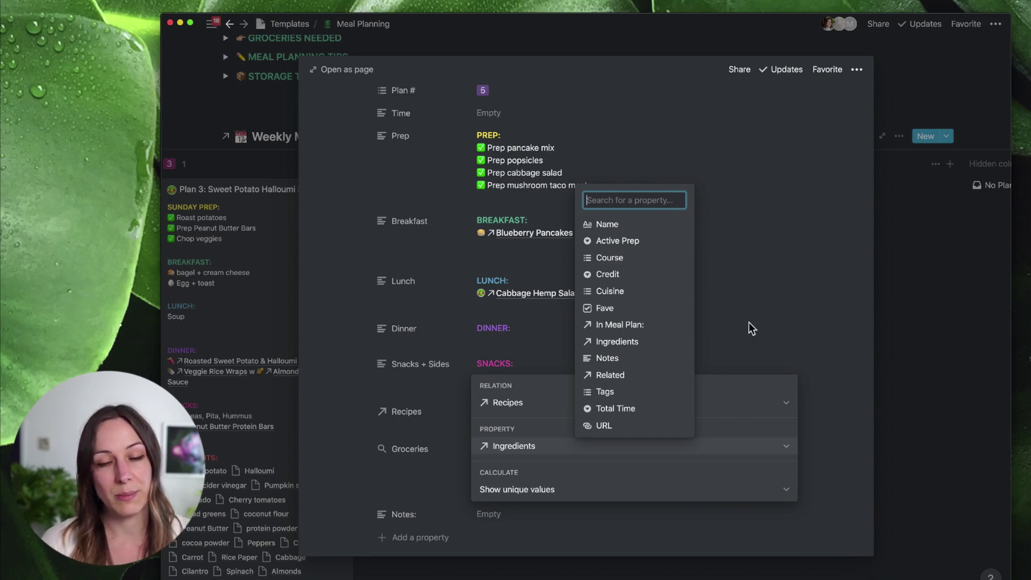
left_click(388, 418)
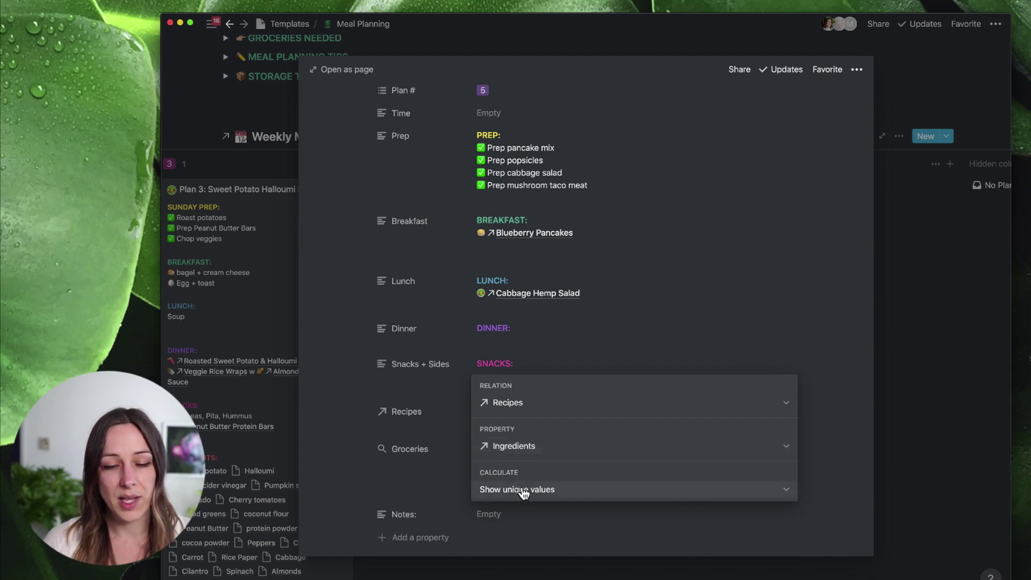
left_click(524, 489)
left_click(825, 450)
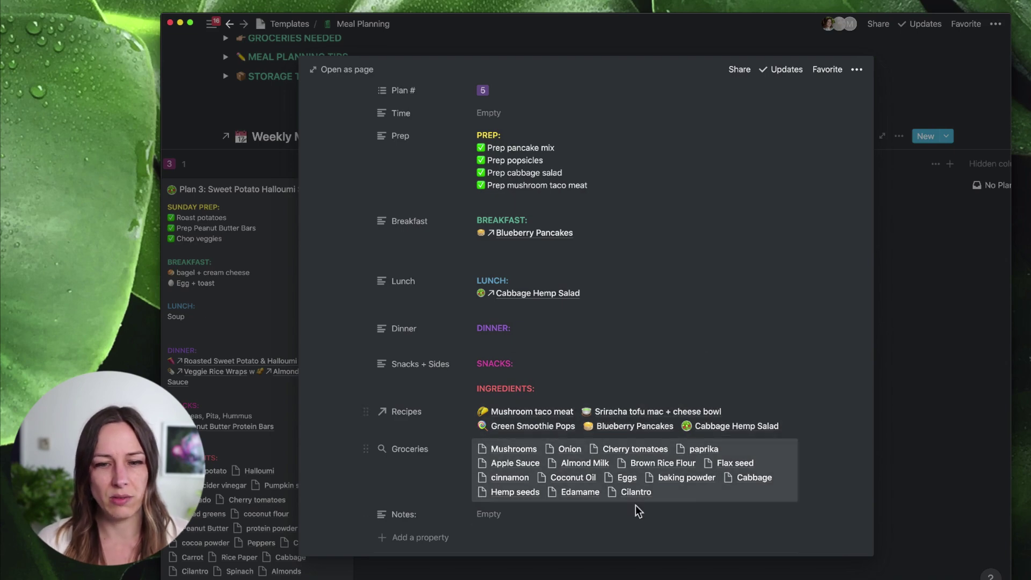
left_click(888, 407)
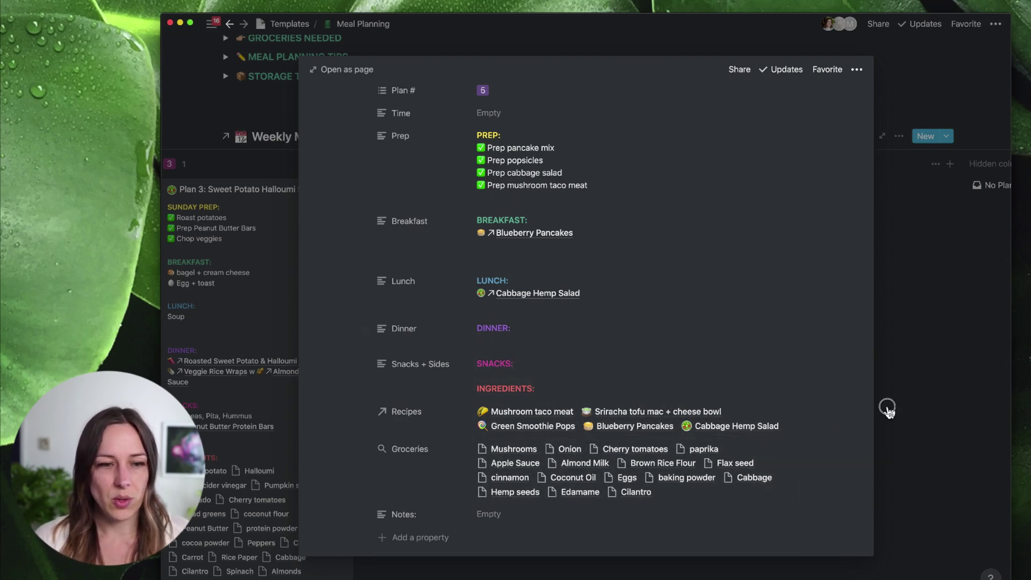
left_click(911, 336)
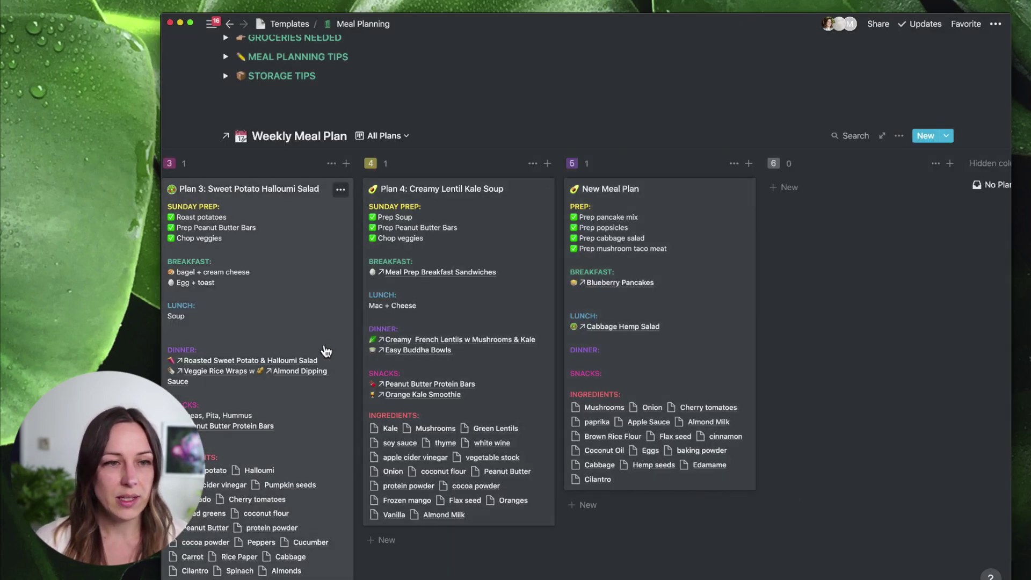
- Switch the Weekly Meal Plan from All Plans to the This Week board view
scroll(326, 350, "left", 10)
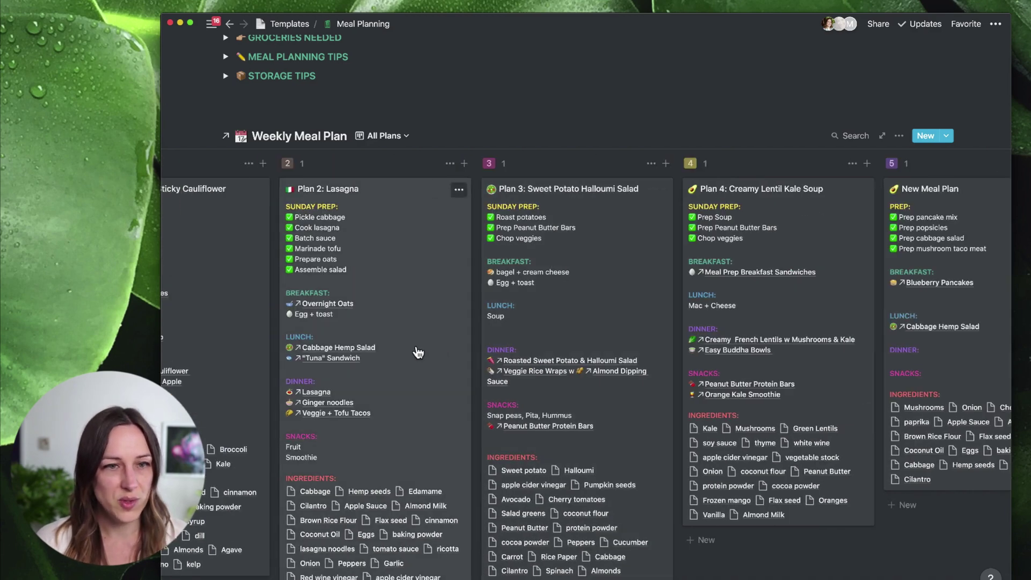
scroll(418, 352, "left", 5)
left_click(384, 136)
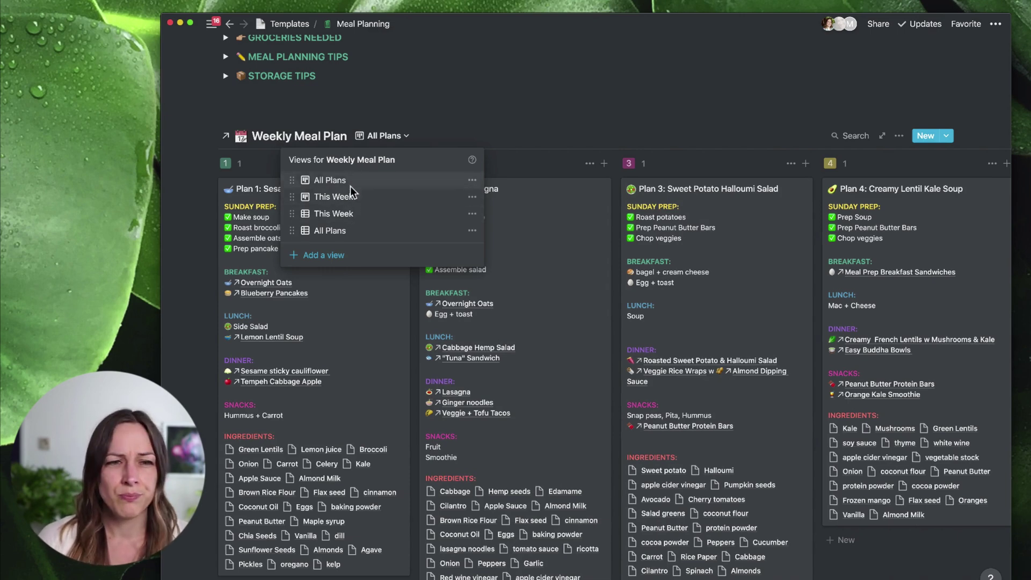
left_click(352, 201)
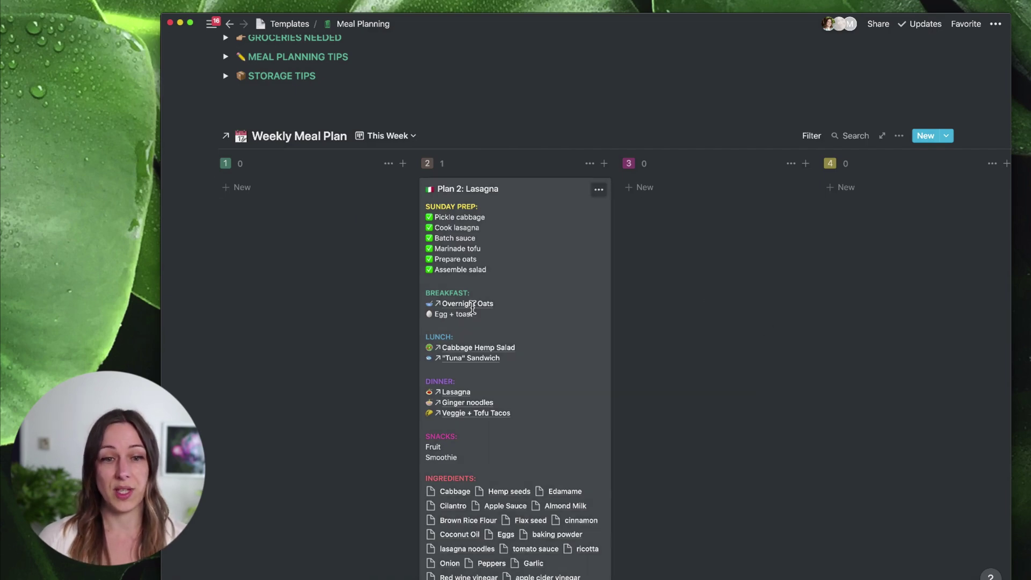
scroll(585, 276, "down", 4)
scroll(585, 282, "up", 3)
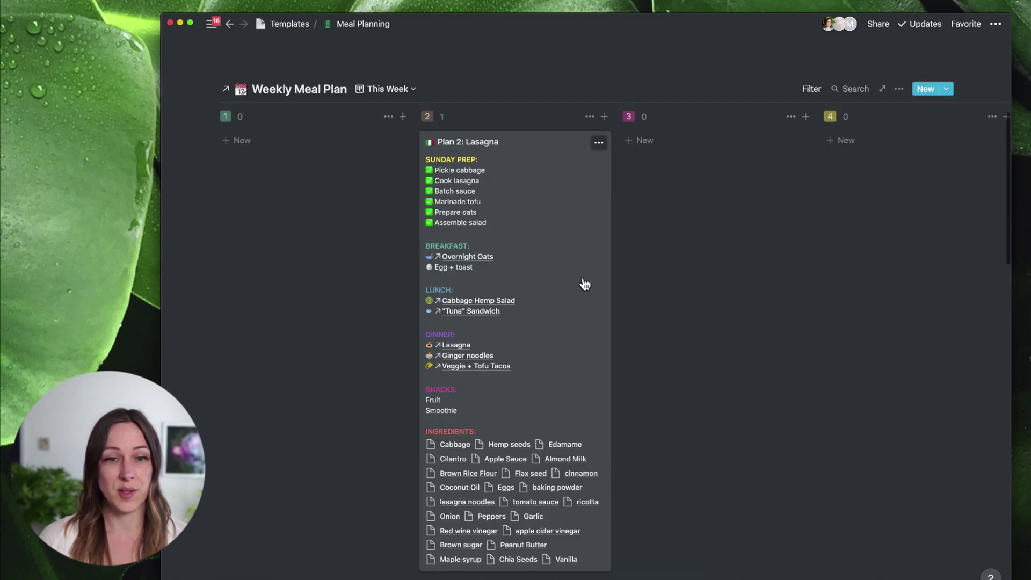
- Switch to the This Week table view and scroll through Plan 2: Lasagna's columns
left_click(378, 90)
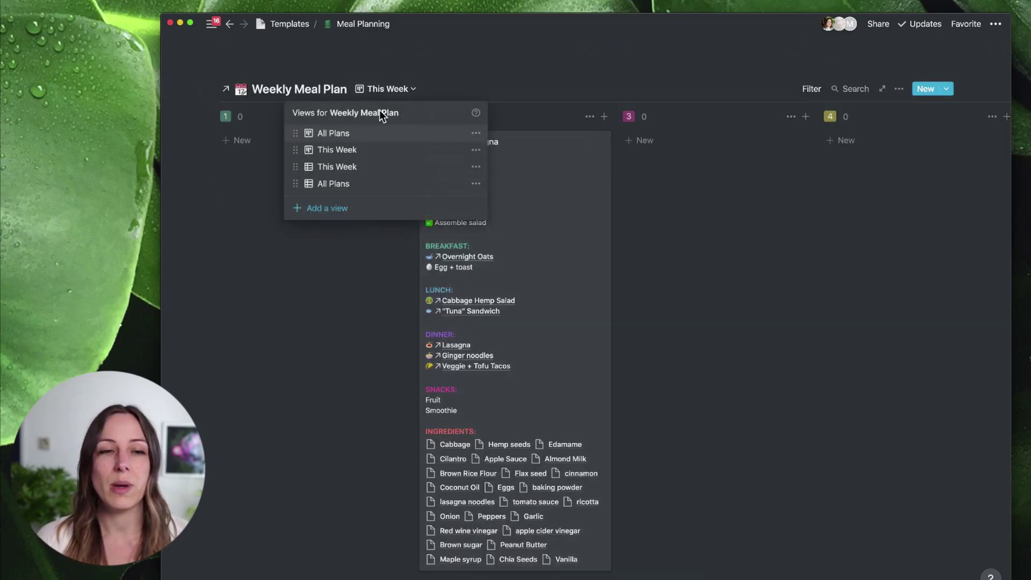
left_click(371, 171)
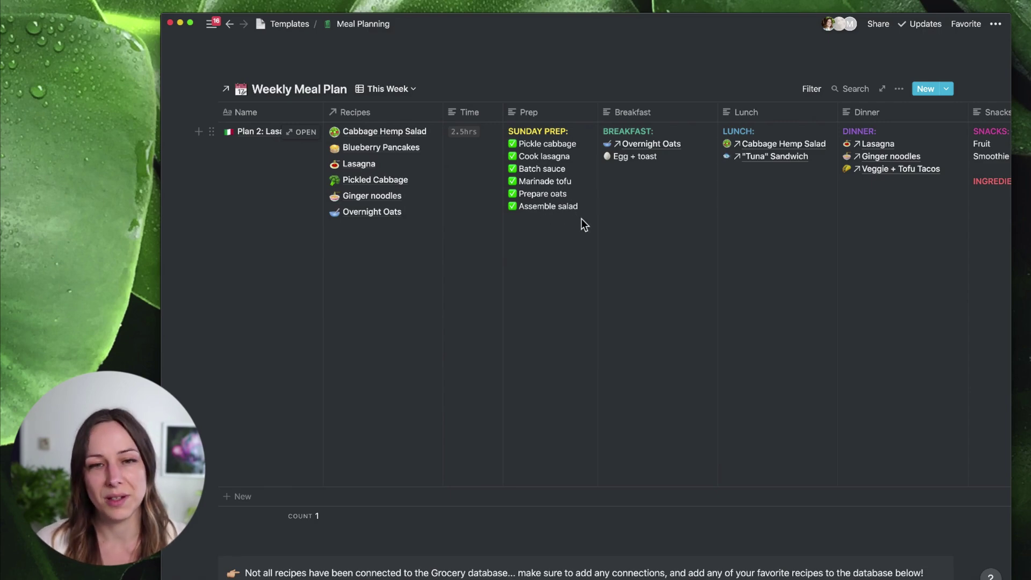
scroll(581, 218, "right", 5)
scroll(584, 218, "right", 2)
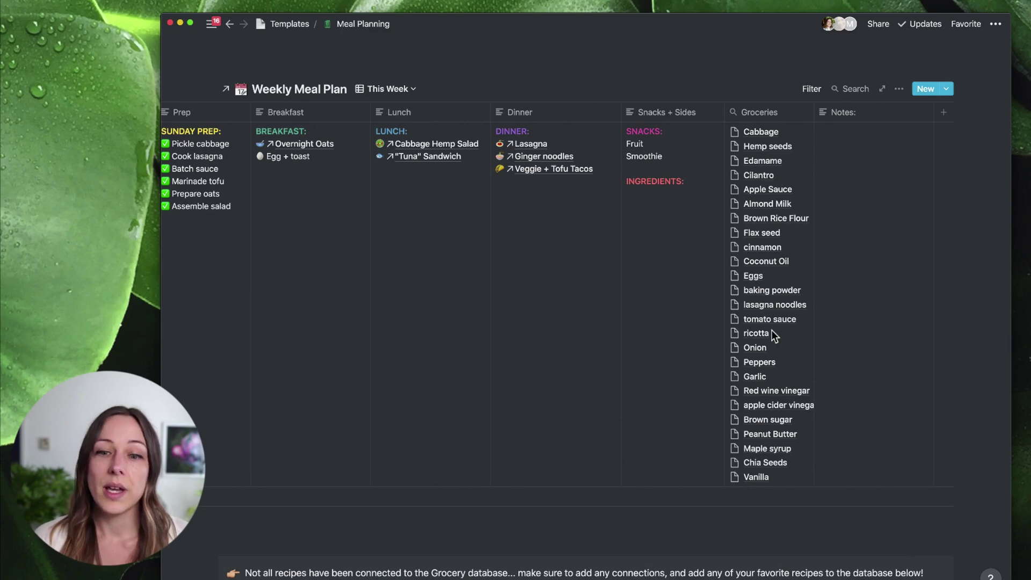
scroll(760, 267, "up", 3)
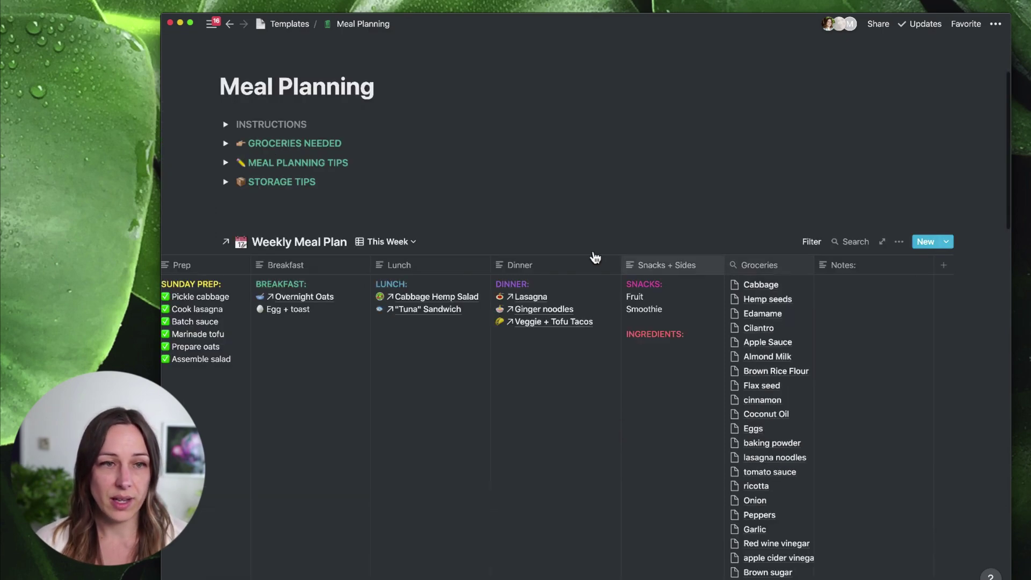
left_click(225, 144)
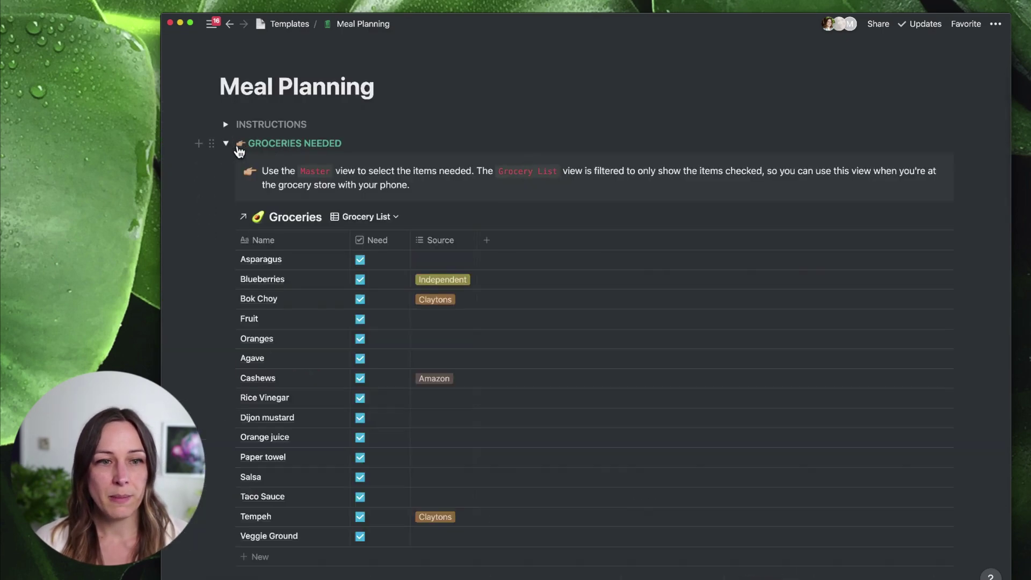
scroll(565, 242, "down", 5)
scroll(567, 241, "down", 6)
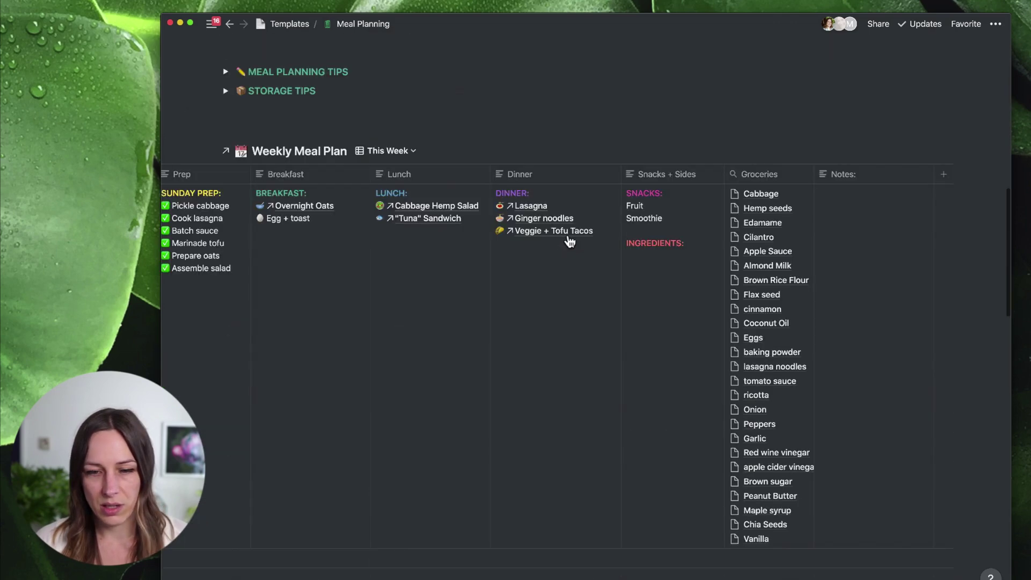
scroll(448, 225, "up", 1)
scroll(447, 218, "up", 2)
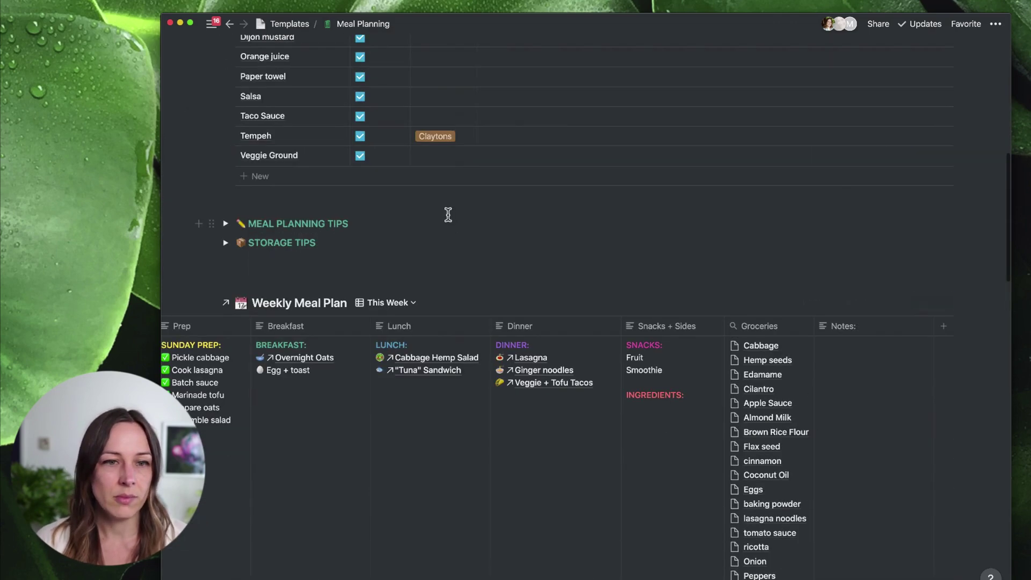
scroll(537, 295, "up", 3)
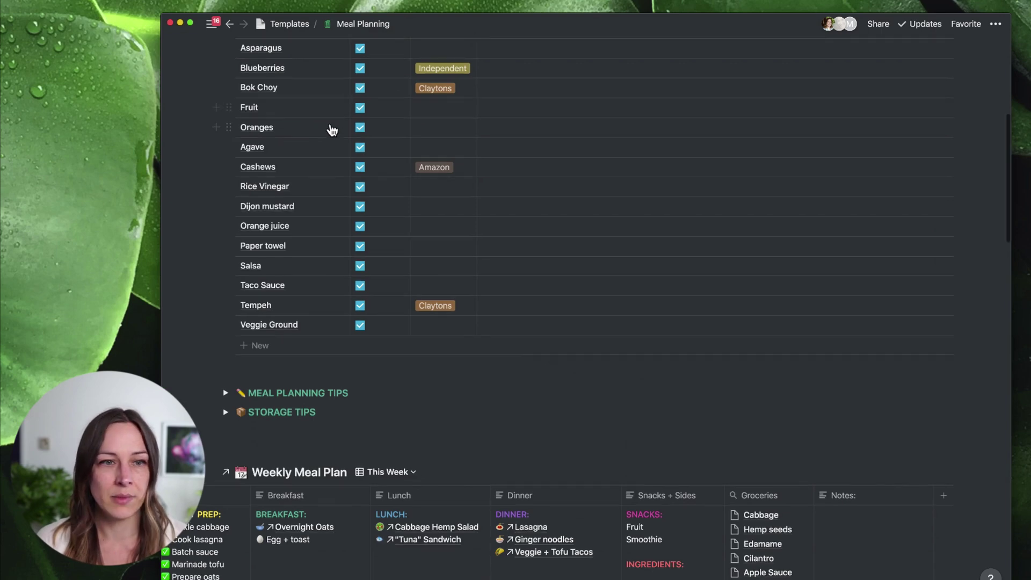
scroll(329, 129, "up", 3)
key("super+alt+t")
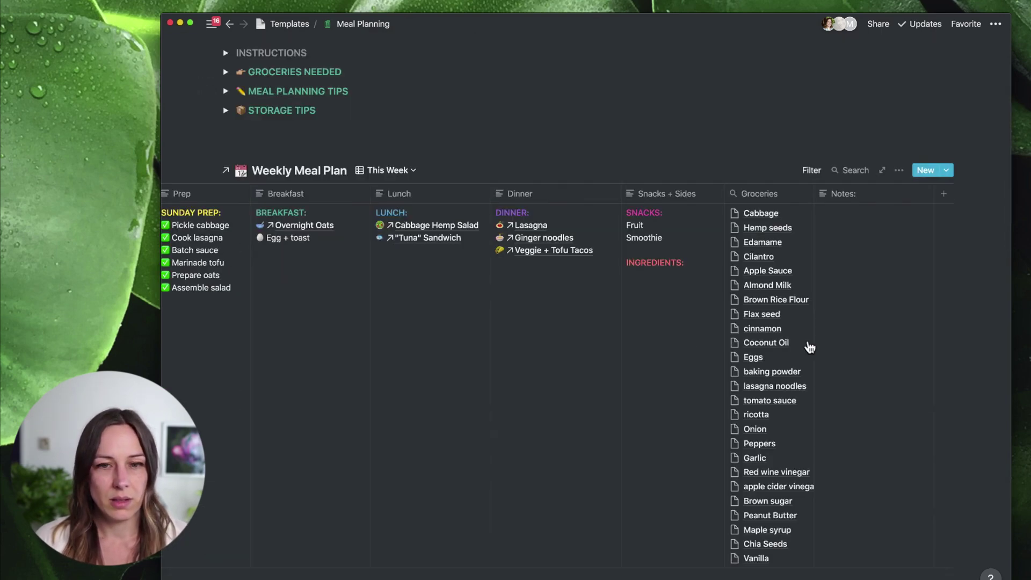
scroll(807, 338, "left", 10)
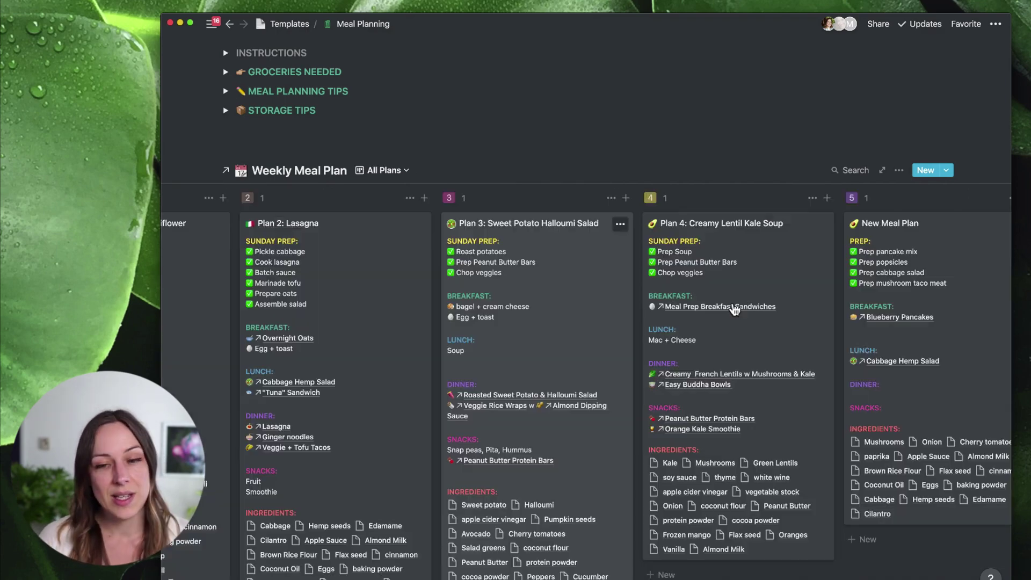
- Scroll across the All Plans board, then down to the Recipes gallery with Lasagna and Overnight Oats
scroll(734, 305, "right", 5)
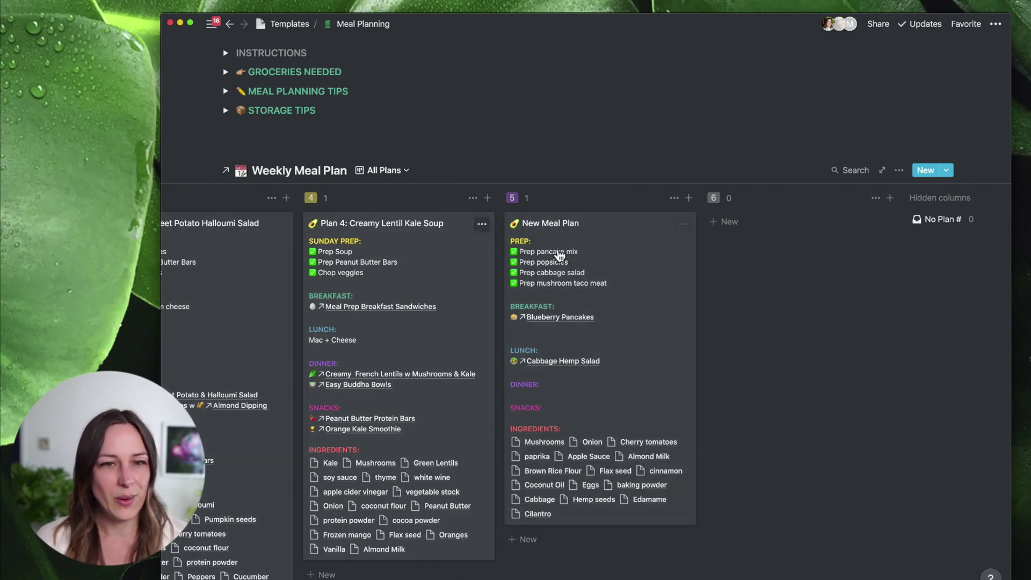
scroll(280, 274, "left", 5)
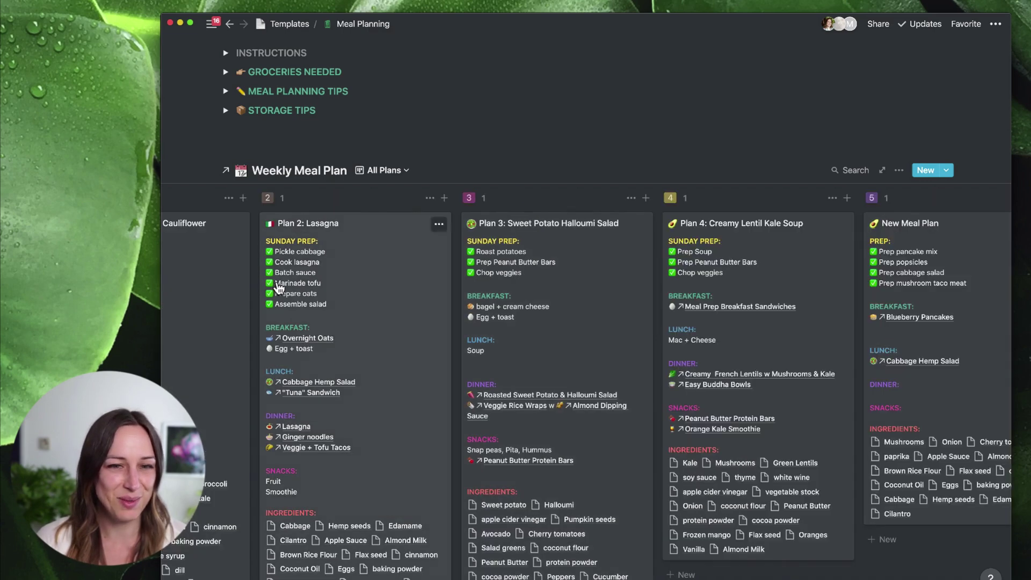
scroll(279, 288, "left", 3)
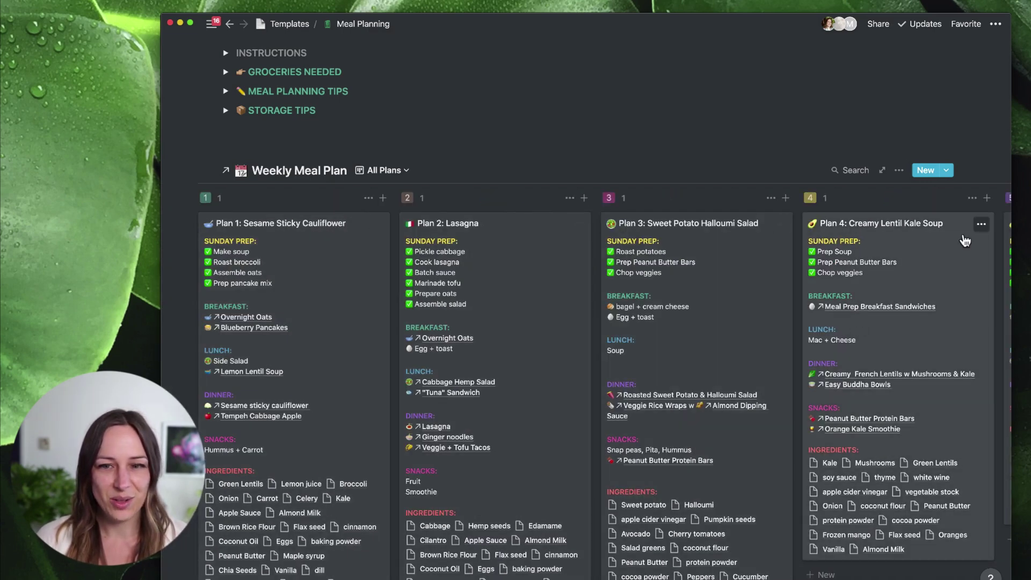
scroll(759, 360, "down", 4)
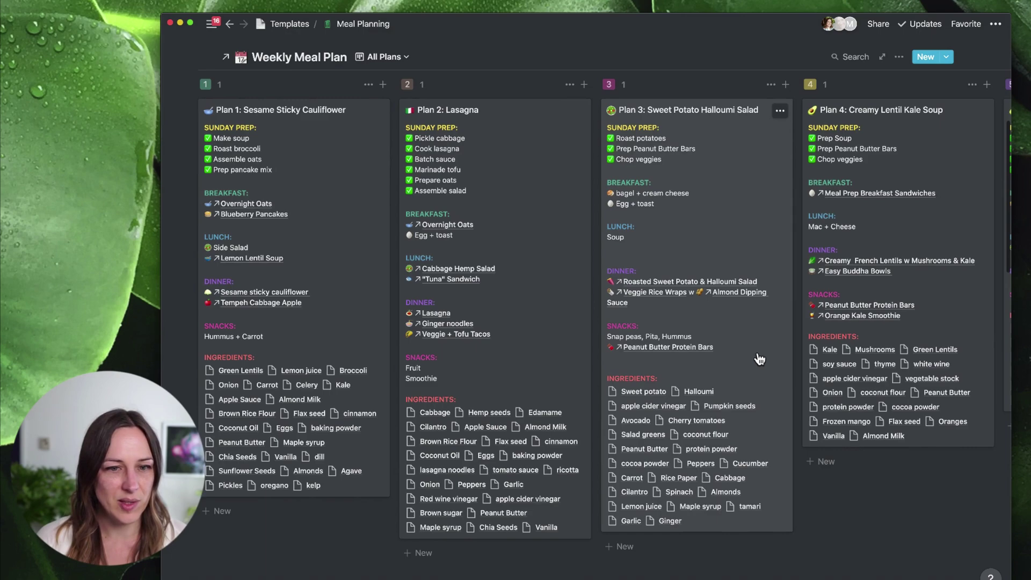
scroll(759, 359, "down", 15)
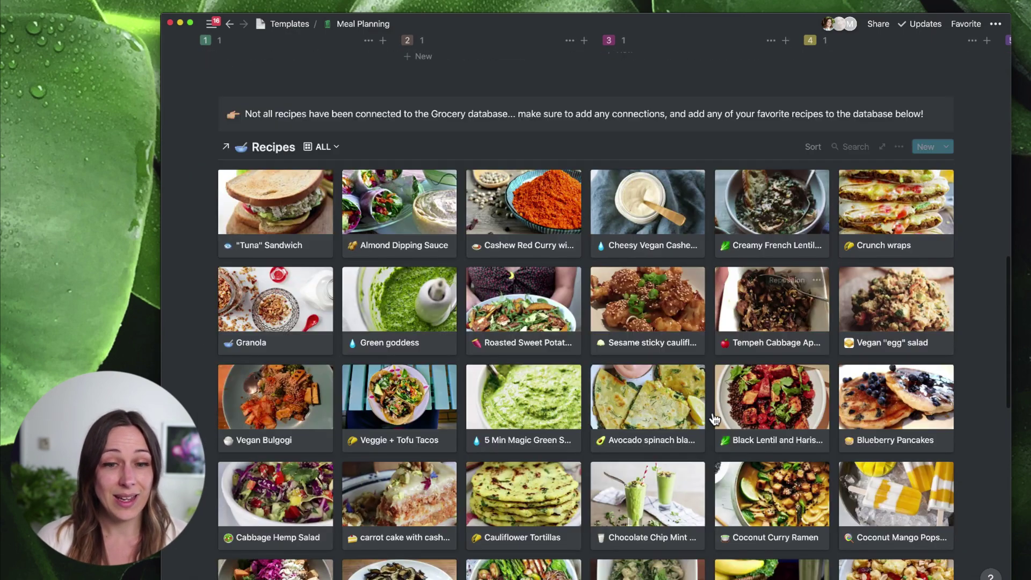
scroll(715, 419, "down", 1)
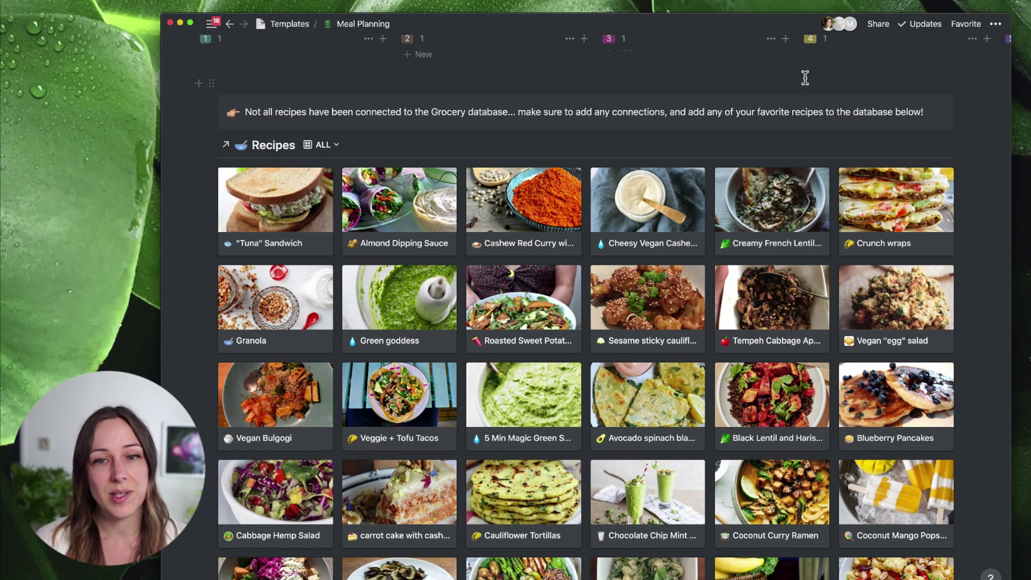
scroll(703, 250, "down", 2)
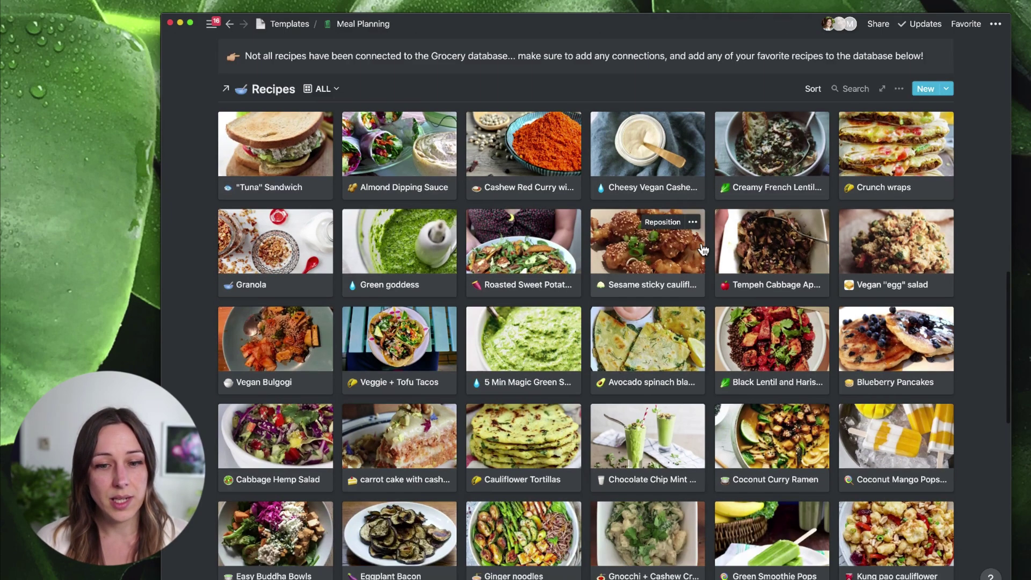
scroll(704, 250, "down", 5)
scroll(704, 249, "down", 2)
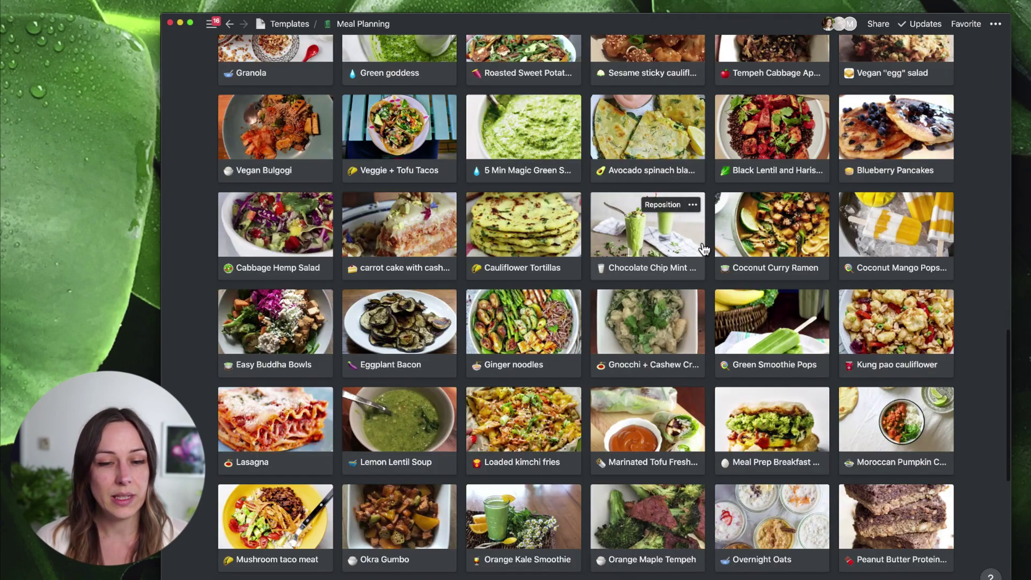